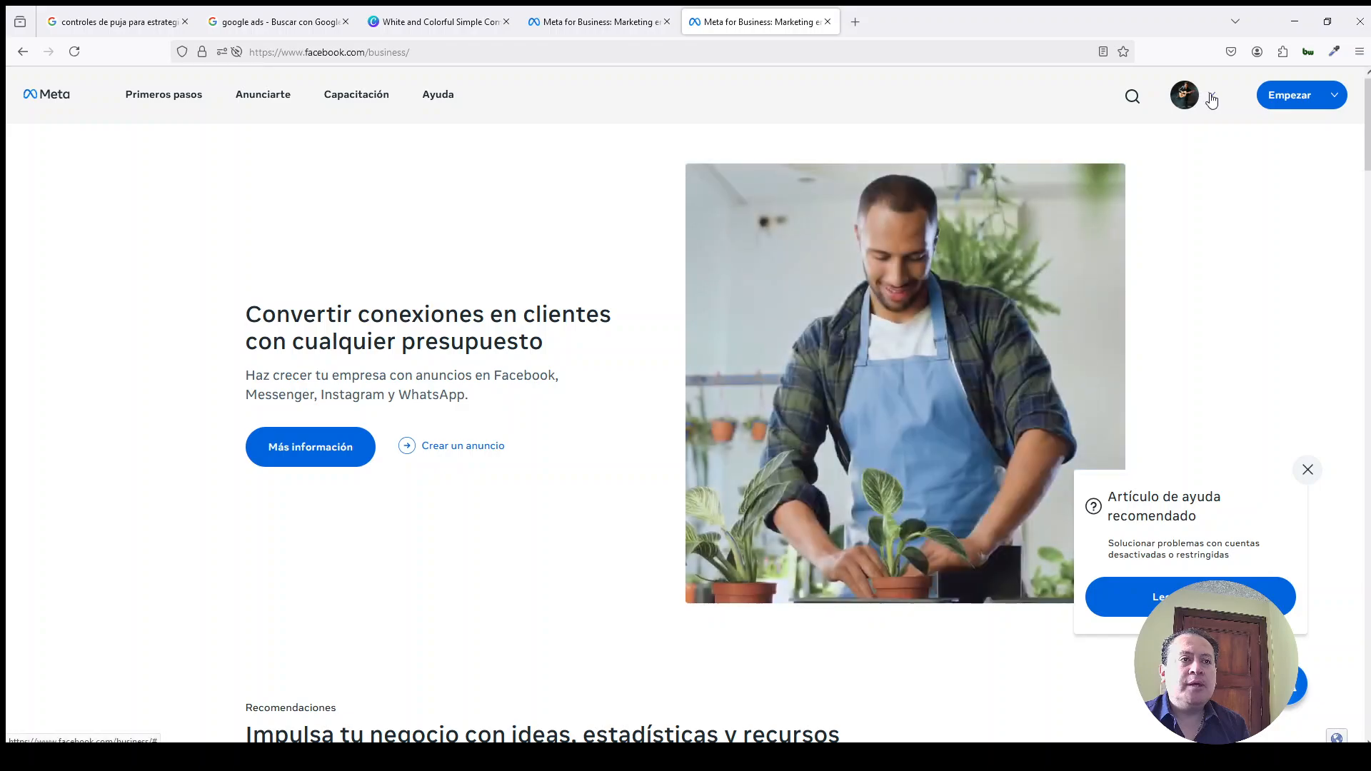
# Open Ads Manager from the Meta for Business page.
pyautogui.click(1212, 98)
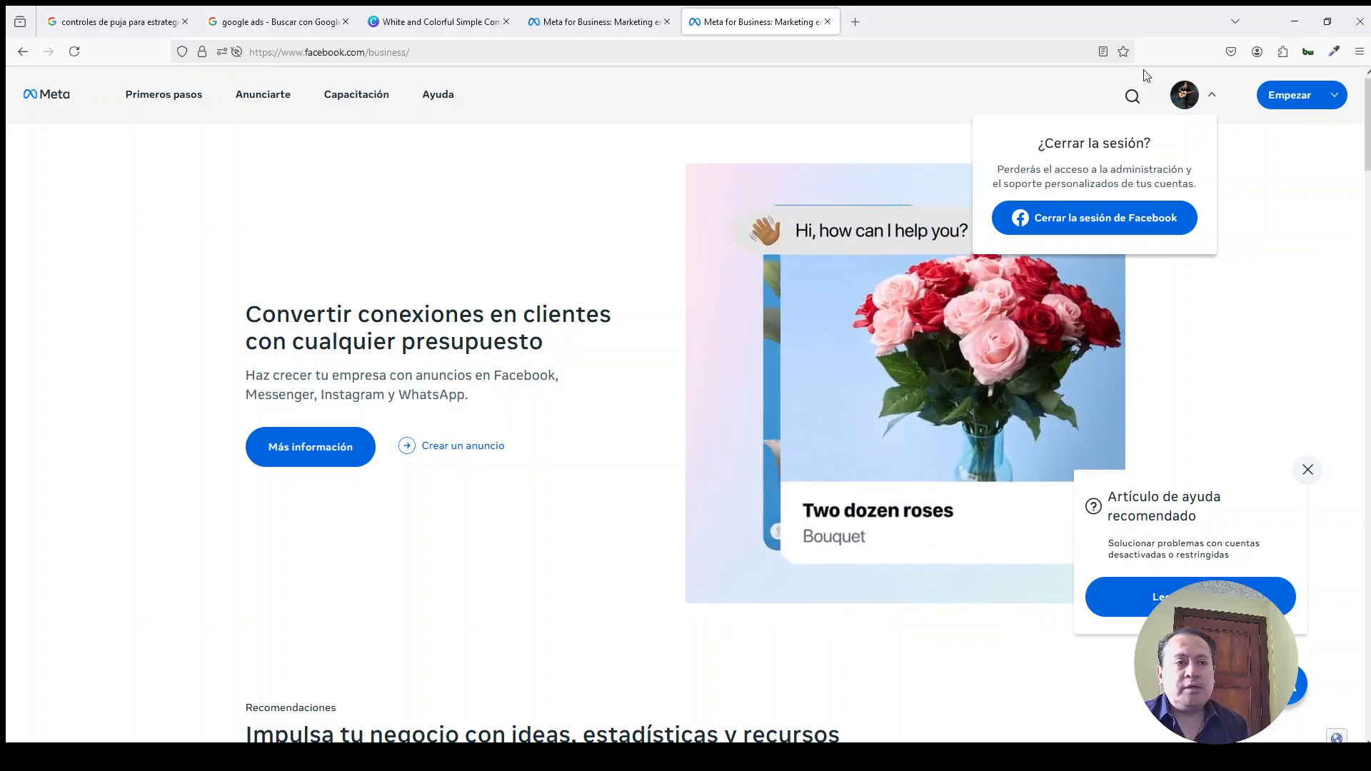
pyautogui.click(1283, 201)
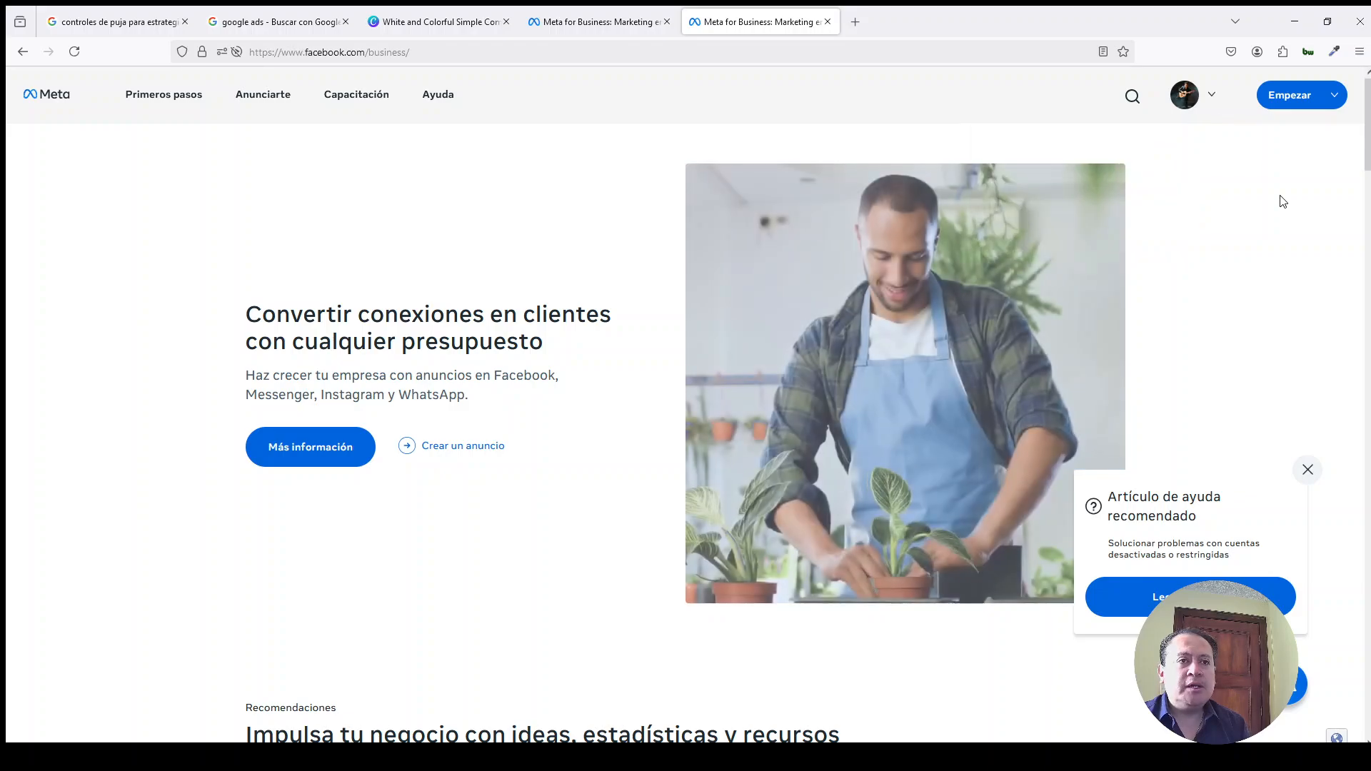
pyautogui.click(1292, 103)
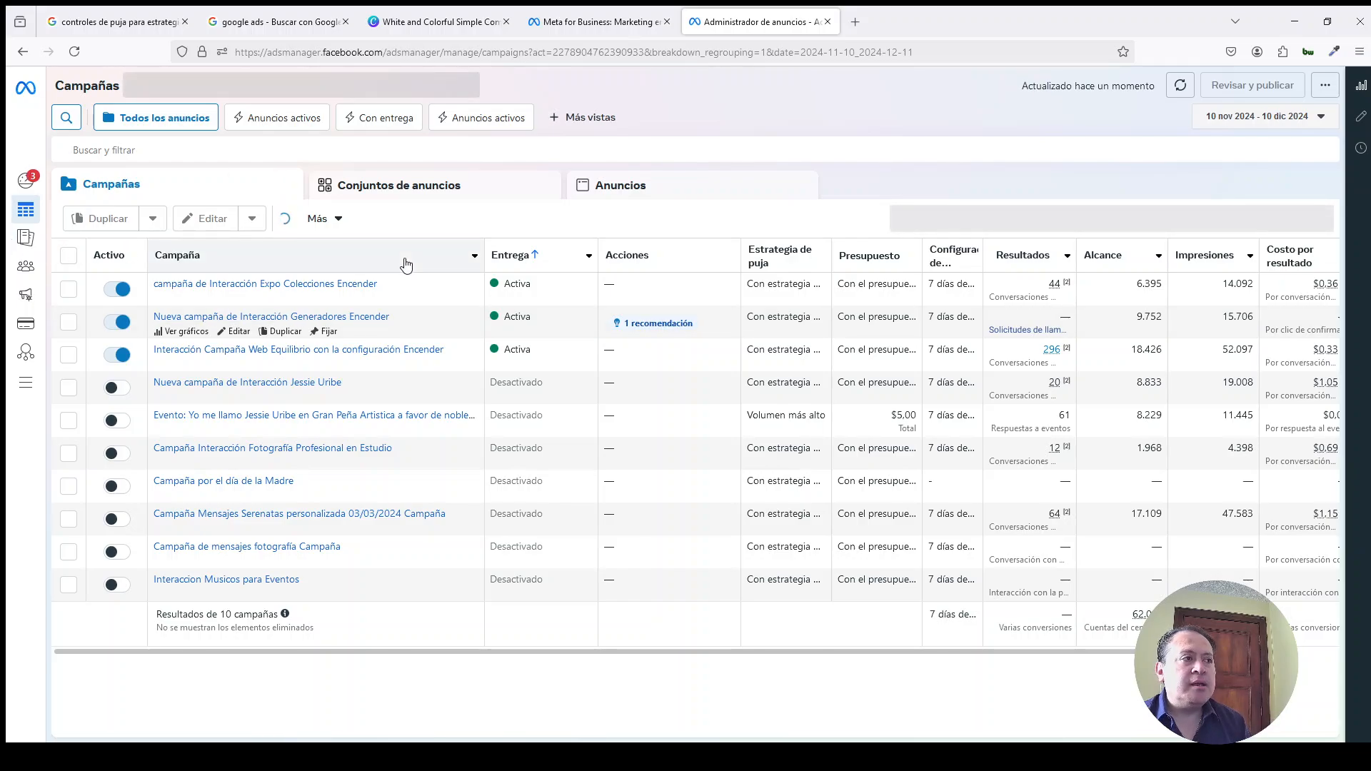
# Review the SEGMENTACIÓN POR CIUDADES diagram in the Canva design and return to Ads Manager.
pyautogui.click(431, 23)
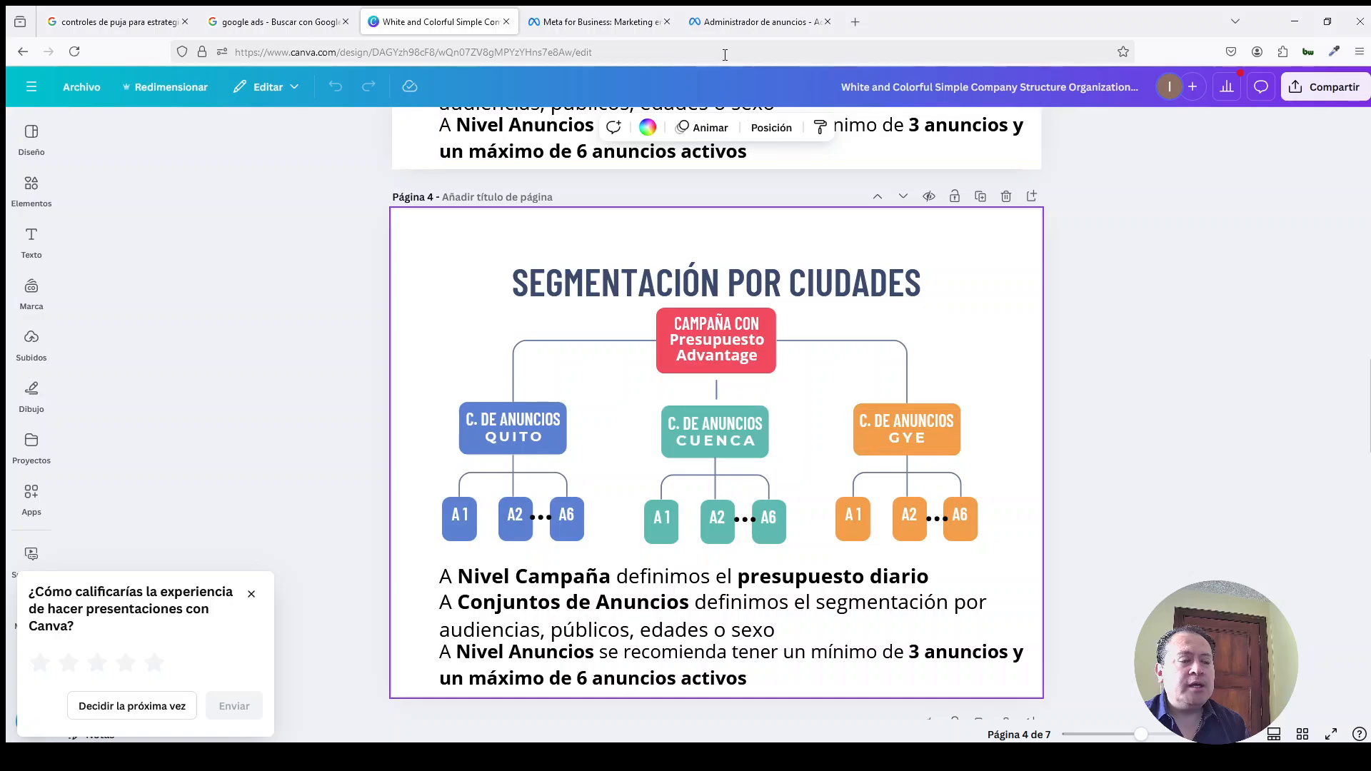
pyautogui.click(731, 23)
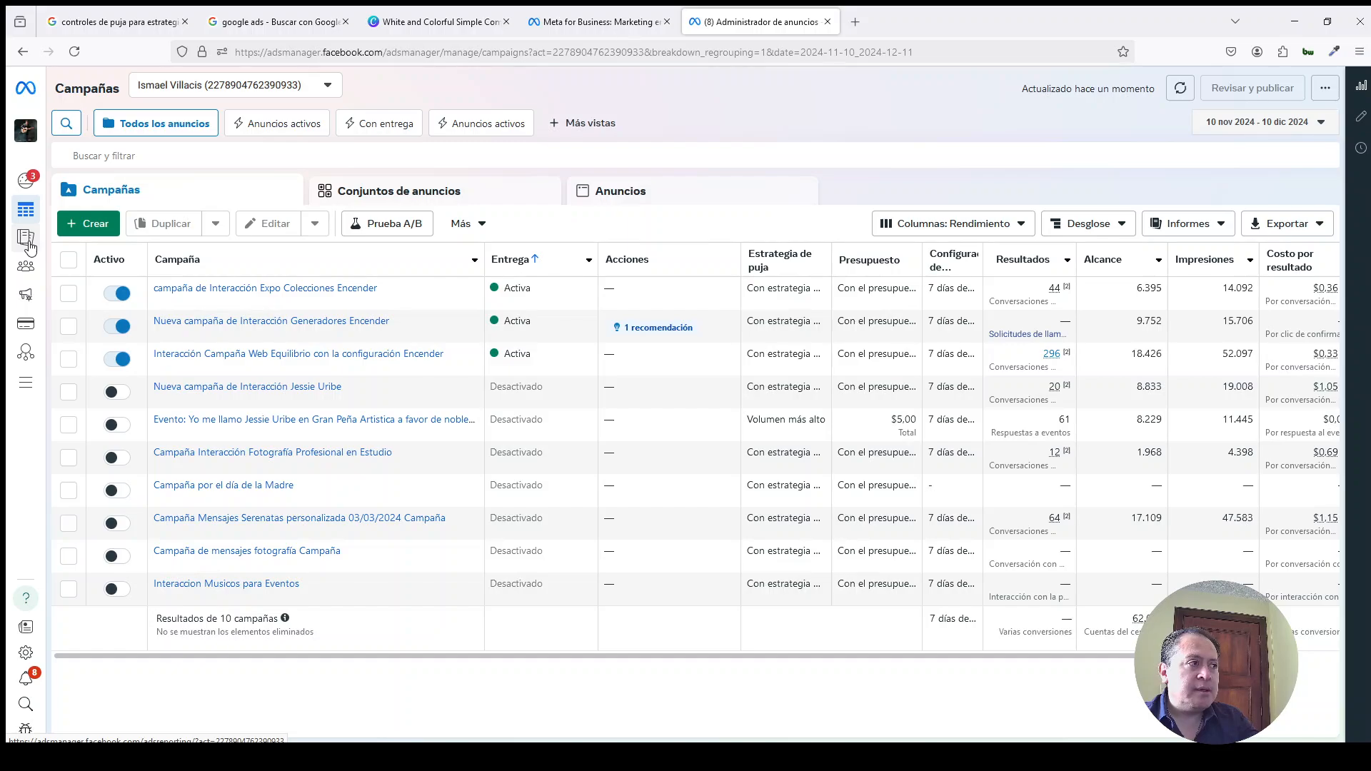
# Enlarge the Ads Manager page to 170% and open the Públicos section.
pyautogui.hotkey('ctrl', '+')
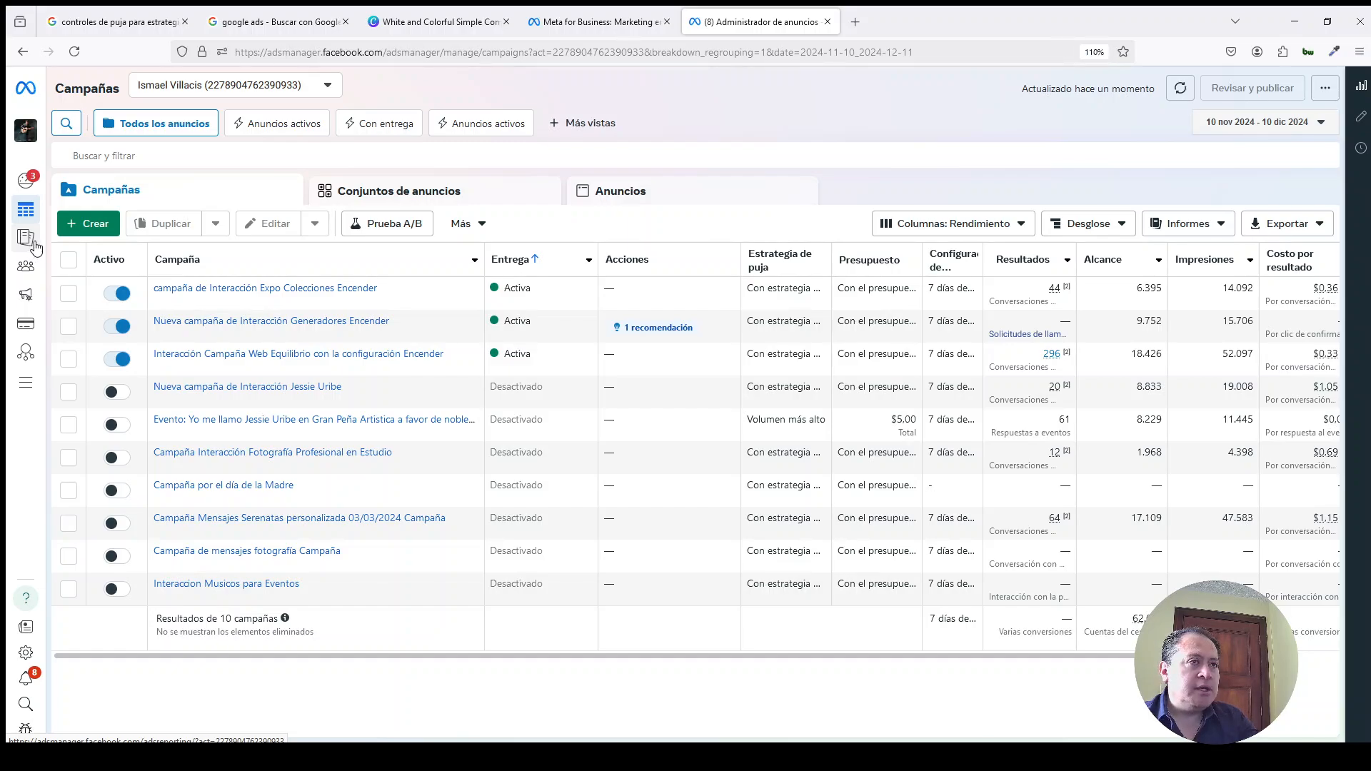
pyautogui.hotkey('ctrl', '+')
pyautogui.moveTo(33, 246)
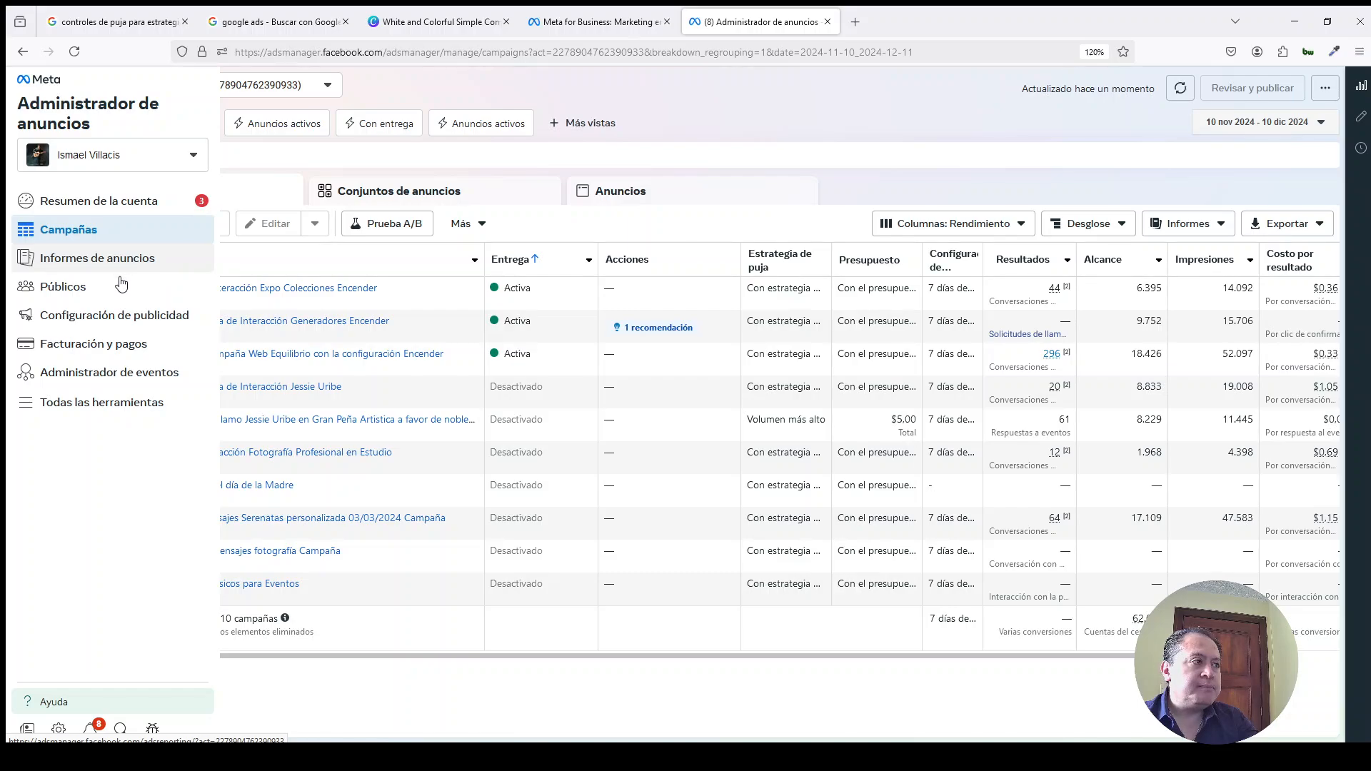
pyautogui.hotkey('ctrl', '+')
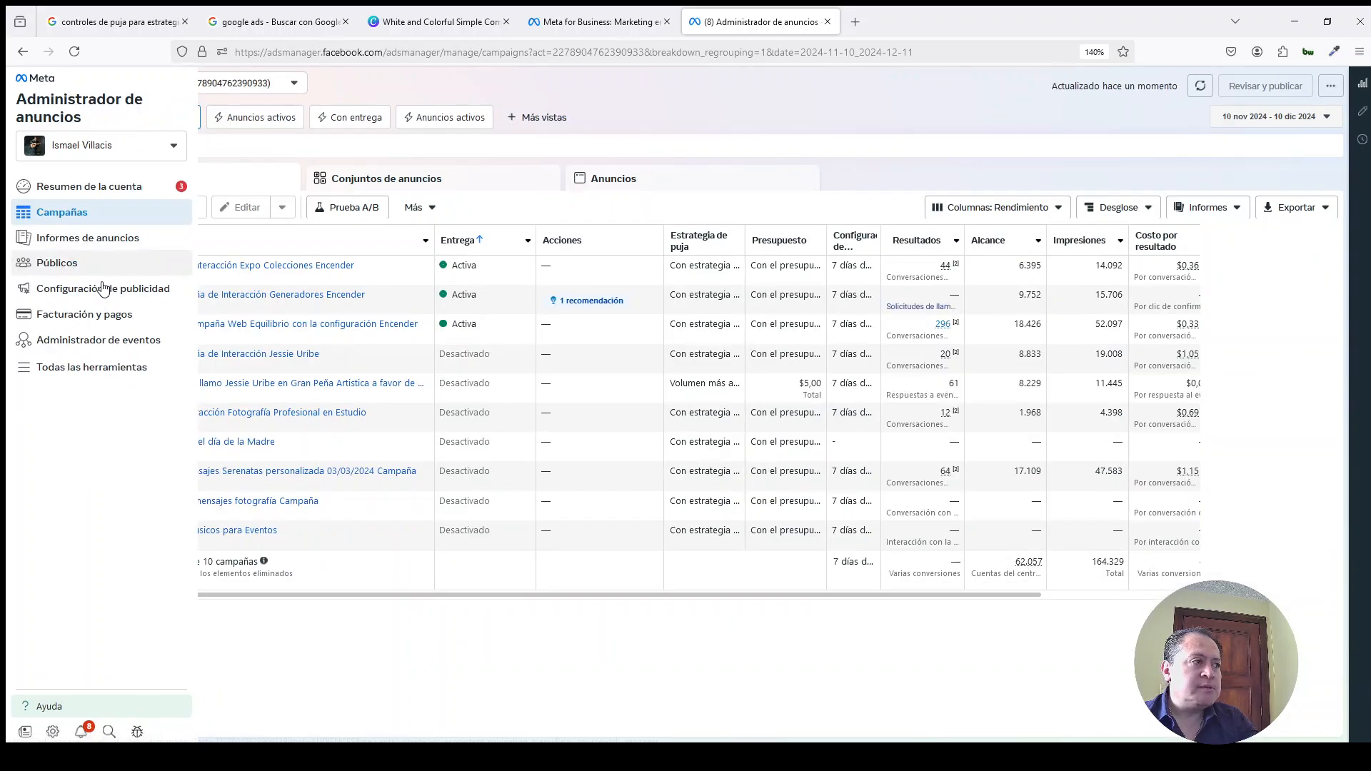
pyautogui.hotkey('ctrl', '+')
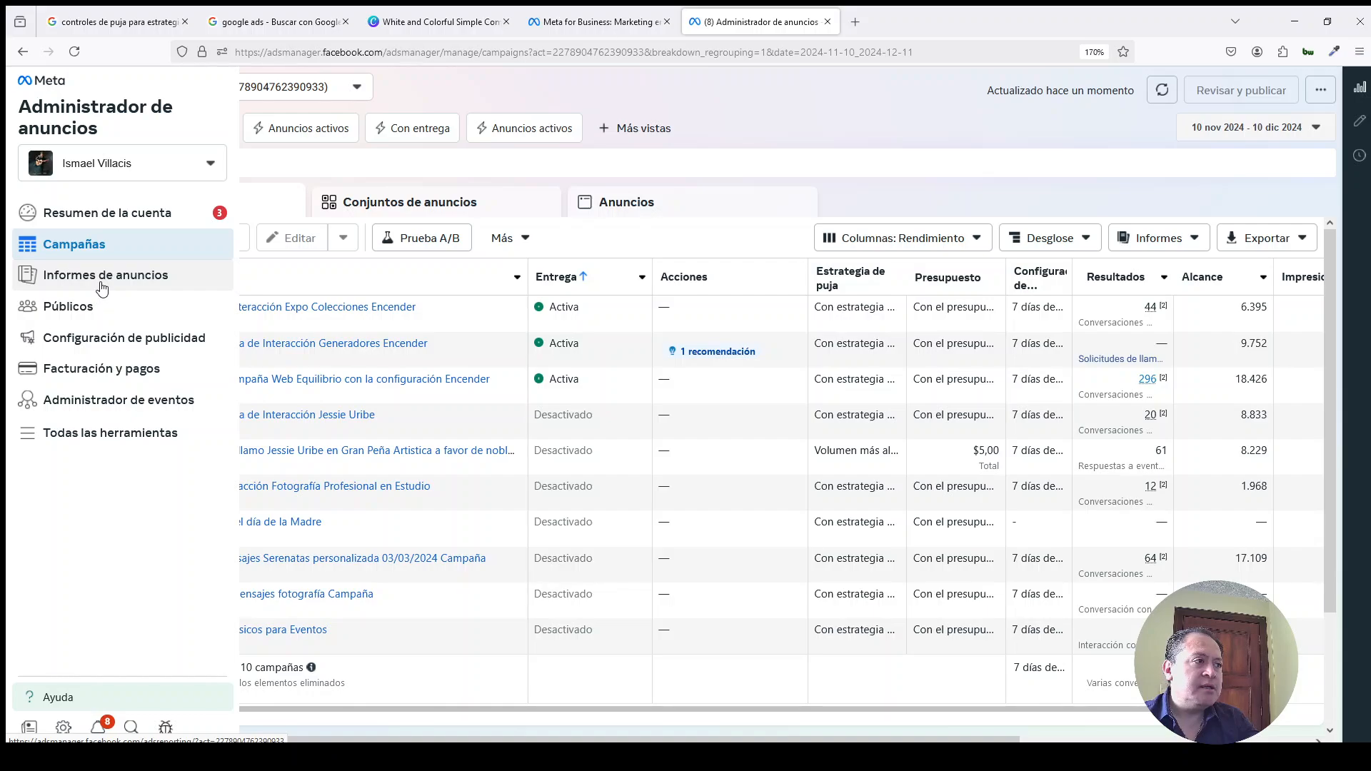
pyautogui.hotkey('ctrl', '+')
pyautogui.hotkey('ctrl', '+')
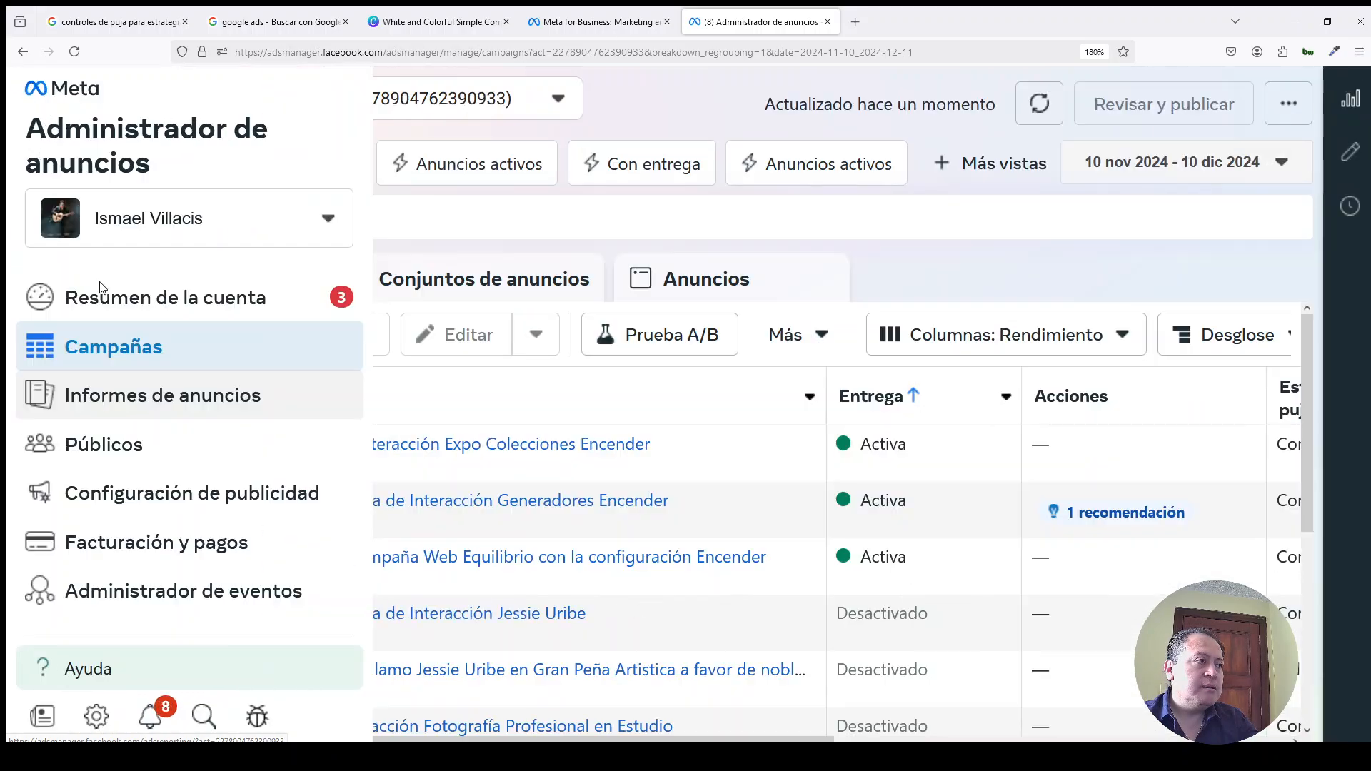
pyautogui.hotkey('ctrl', '+')
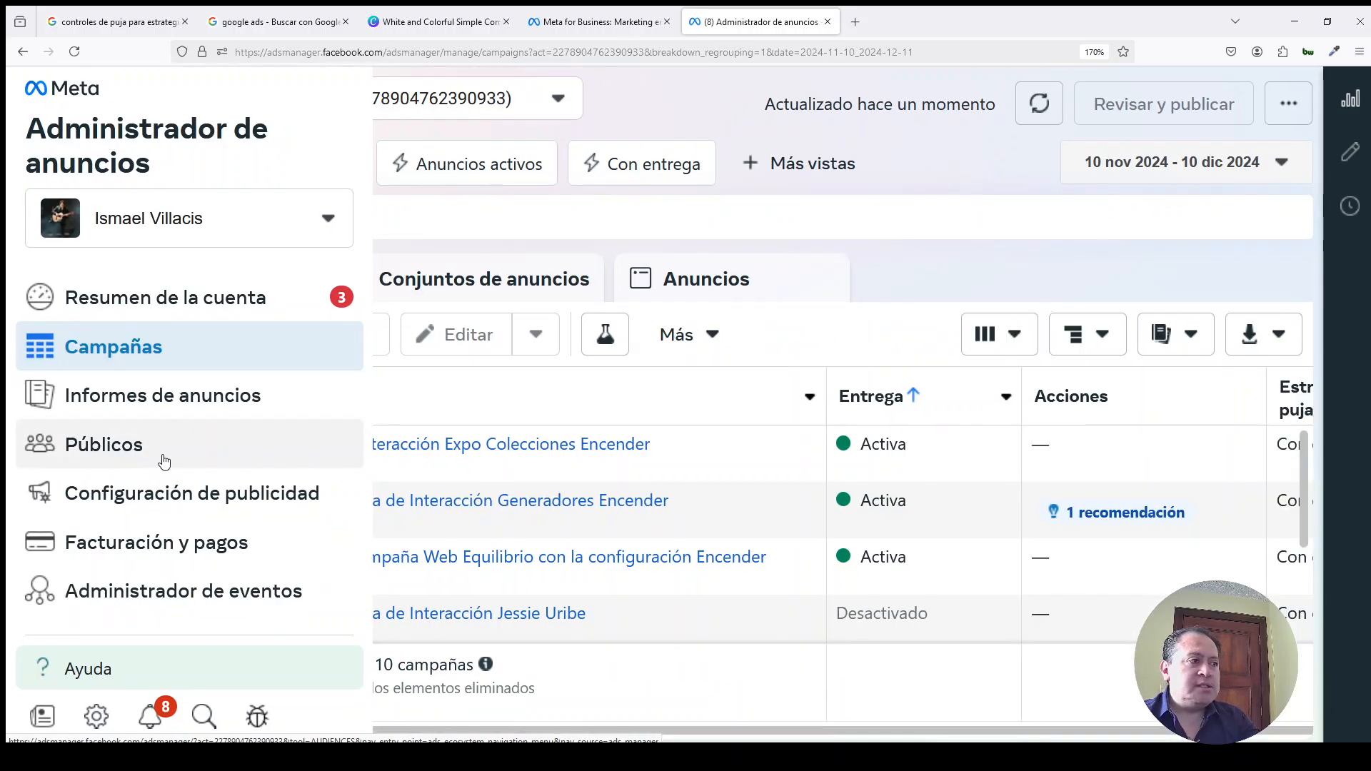
pyautogui.click(169, 453)
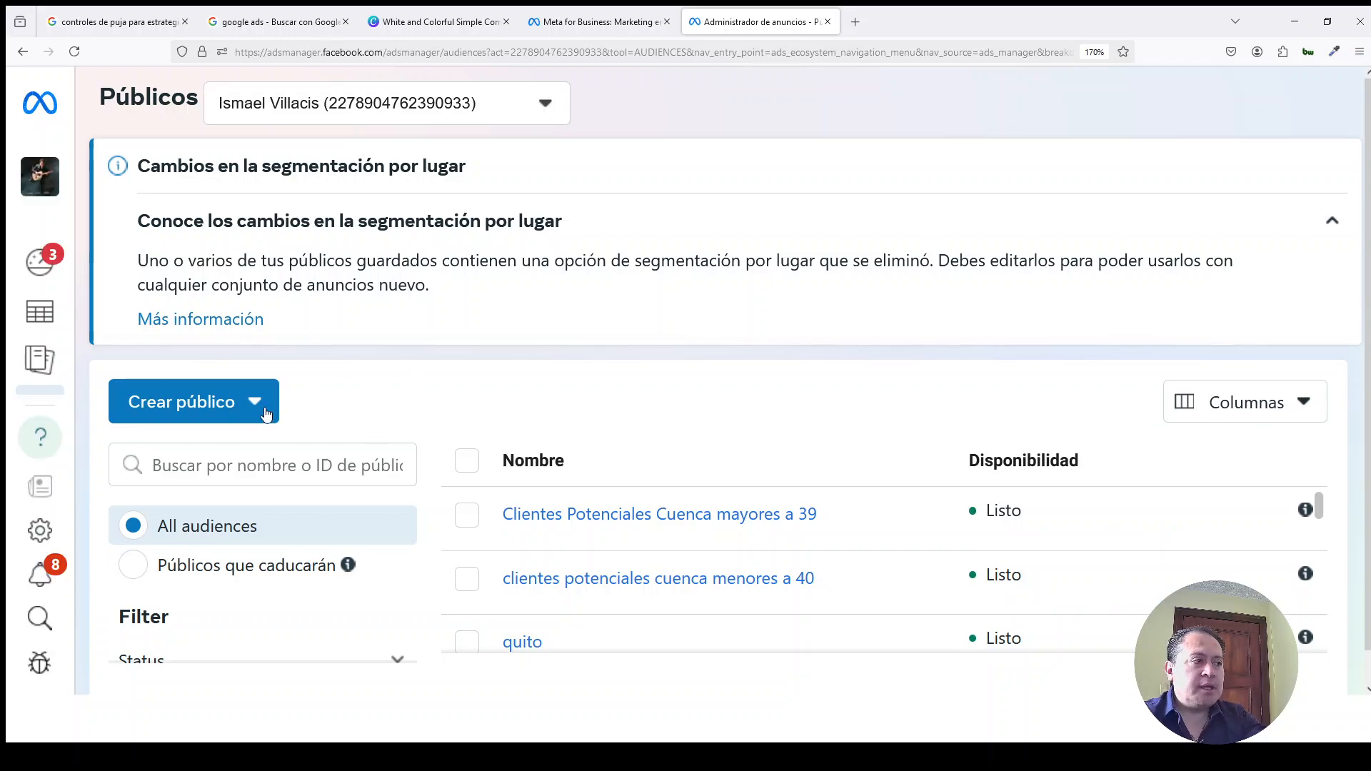
# Start a new saved audience (Público guardado) and name it Quito.
pyautogui.click(200, 412)
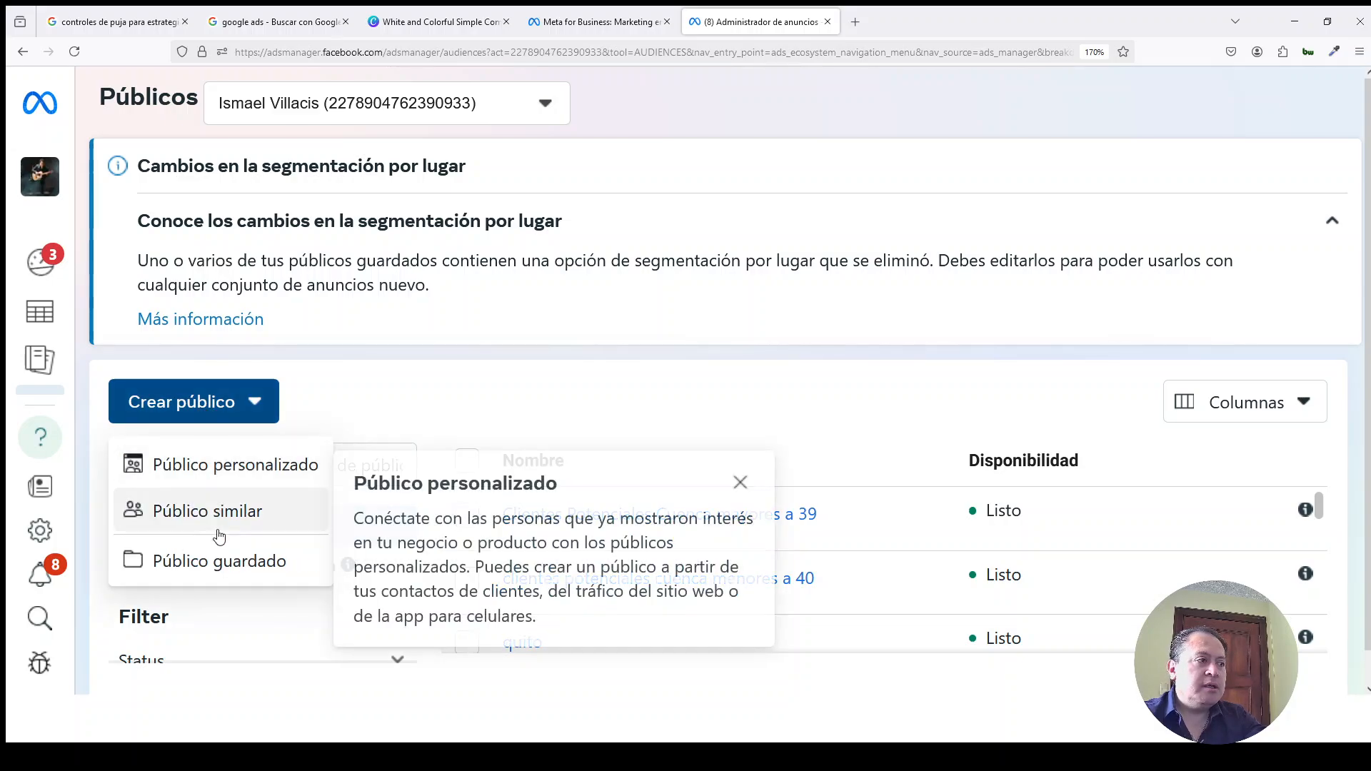
pyautogui.click(263, 569)
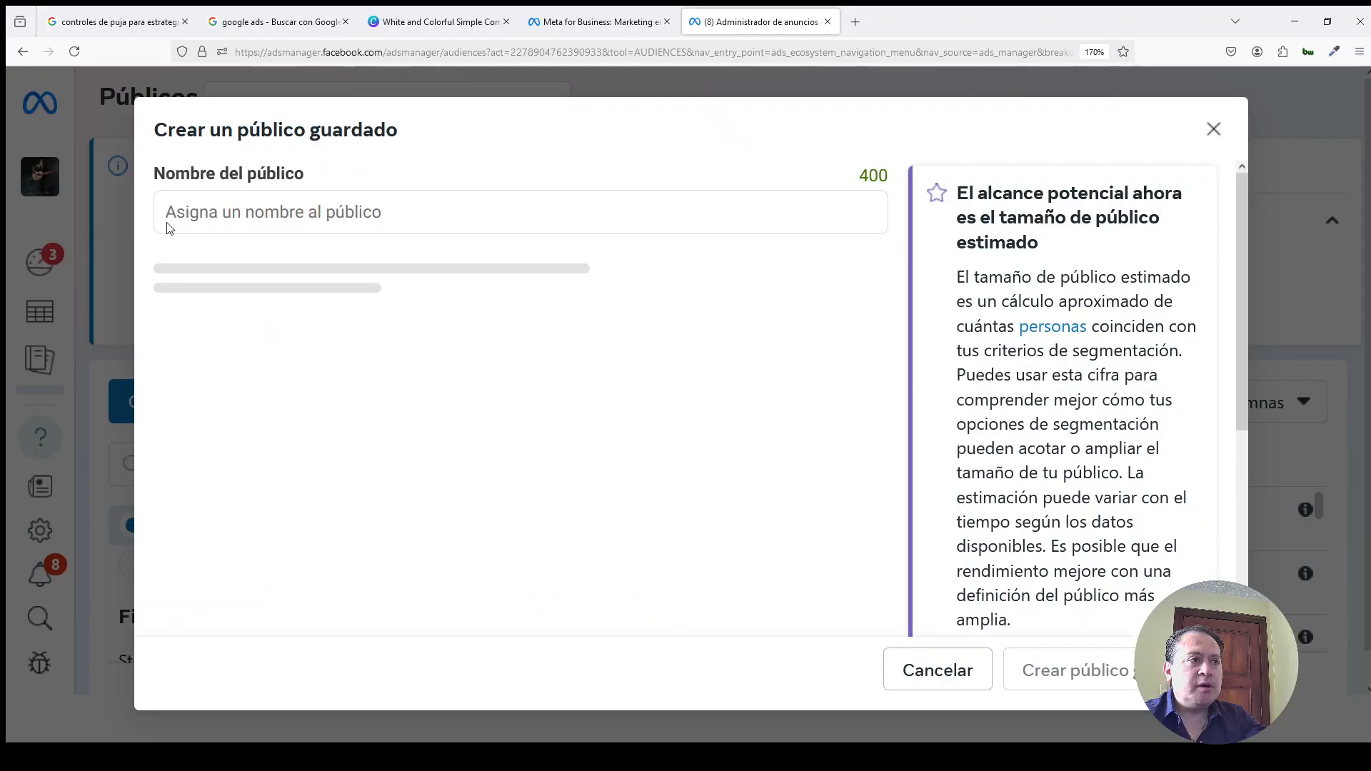
pyautogui.click(300, 211)
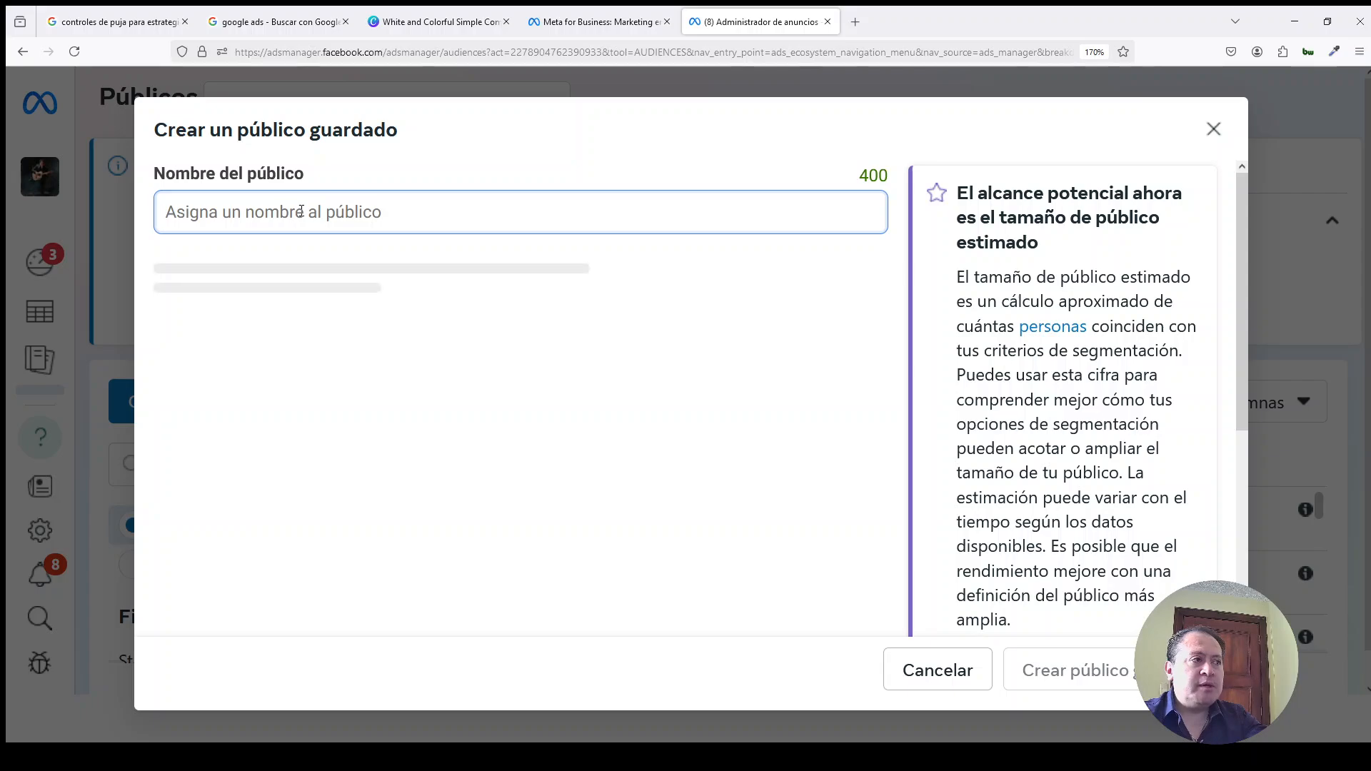
pyautogui.write('Quito')
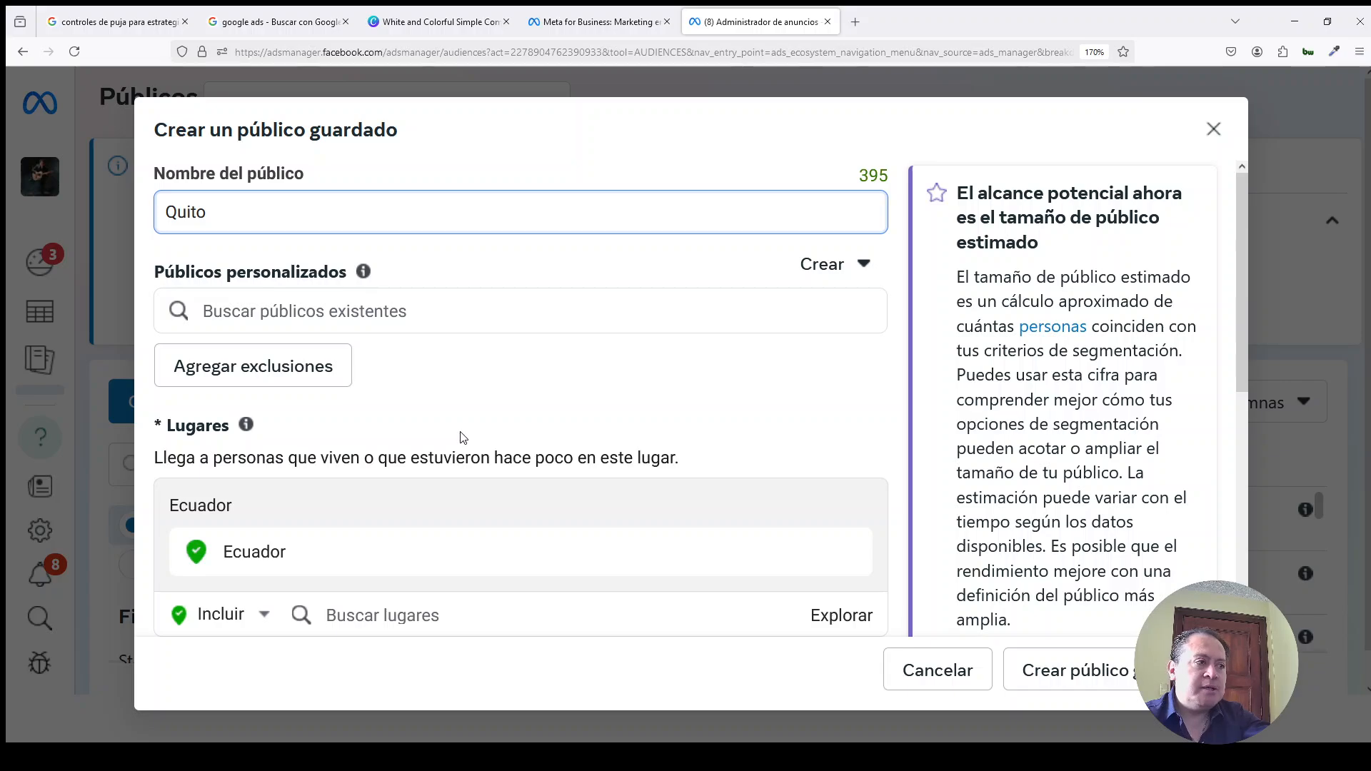
# Replace the audience's Ecuador location with the city Quito, Pichincha Province, Ecuador.
pyautogui.scroll(-3, 835, 557)
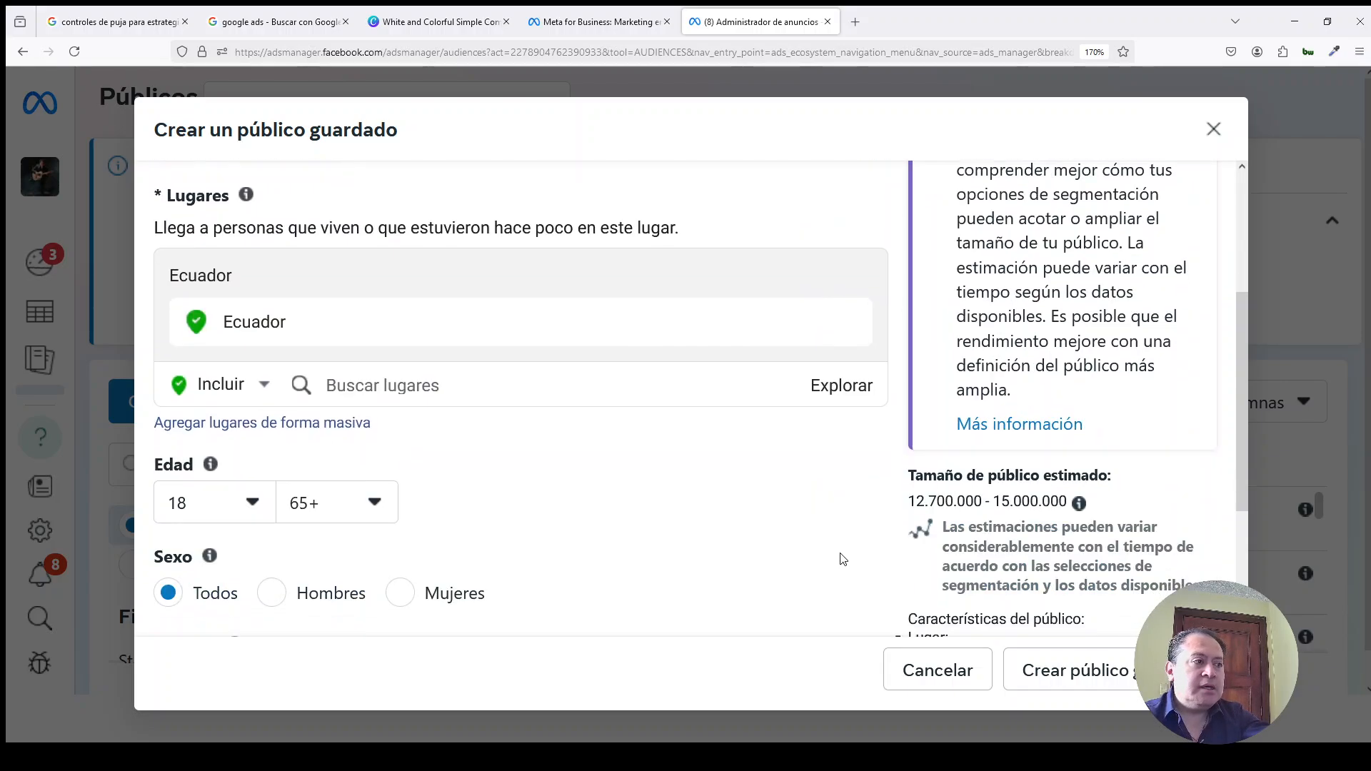
pyautogui.scroll(3, 789, 254)
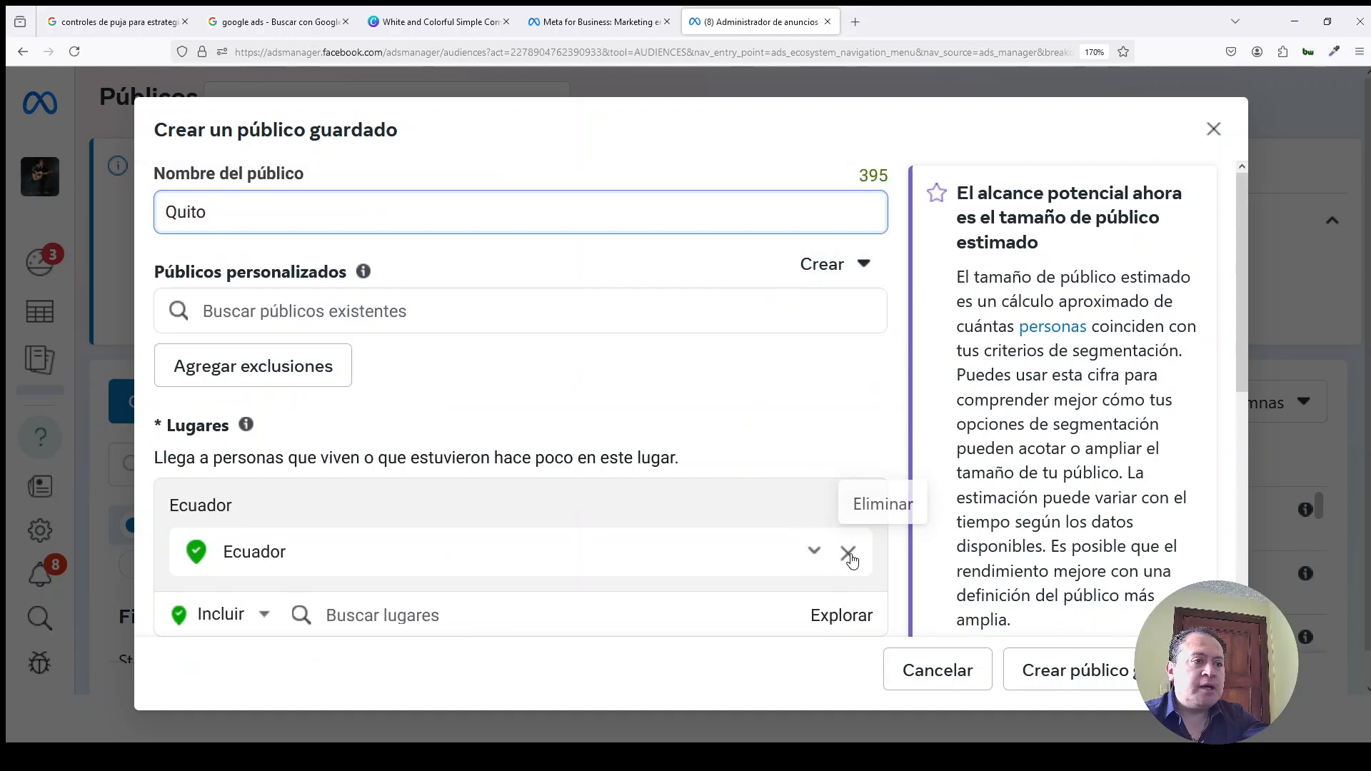
pyautogui.click(850, 555)
pyautogui.click(849, 555)
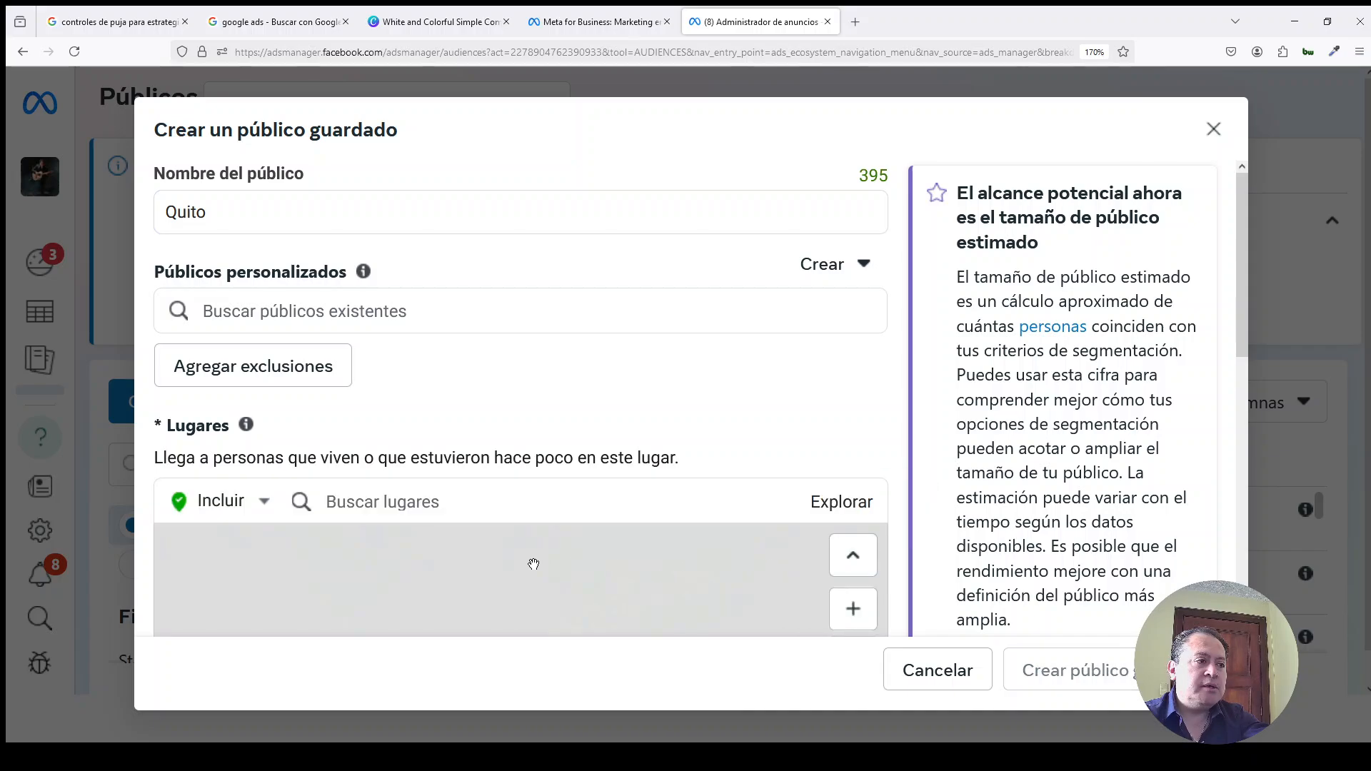
pyautogui.click(436, 502)
pyautogui.write('q')
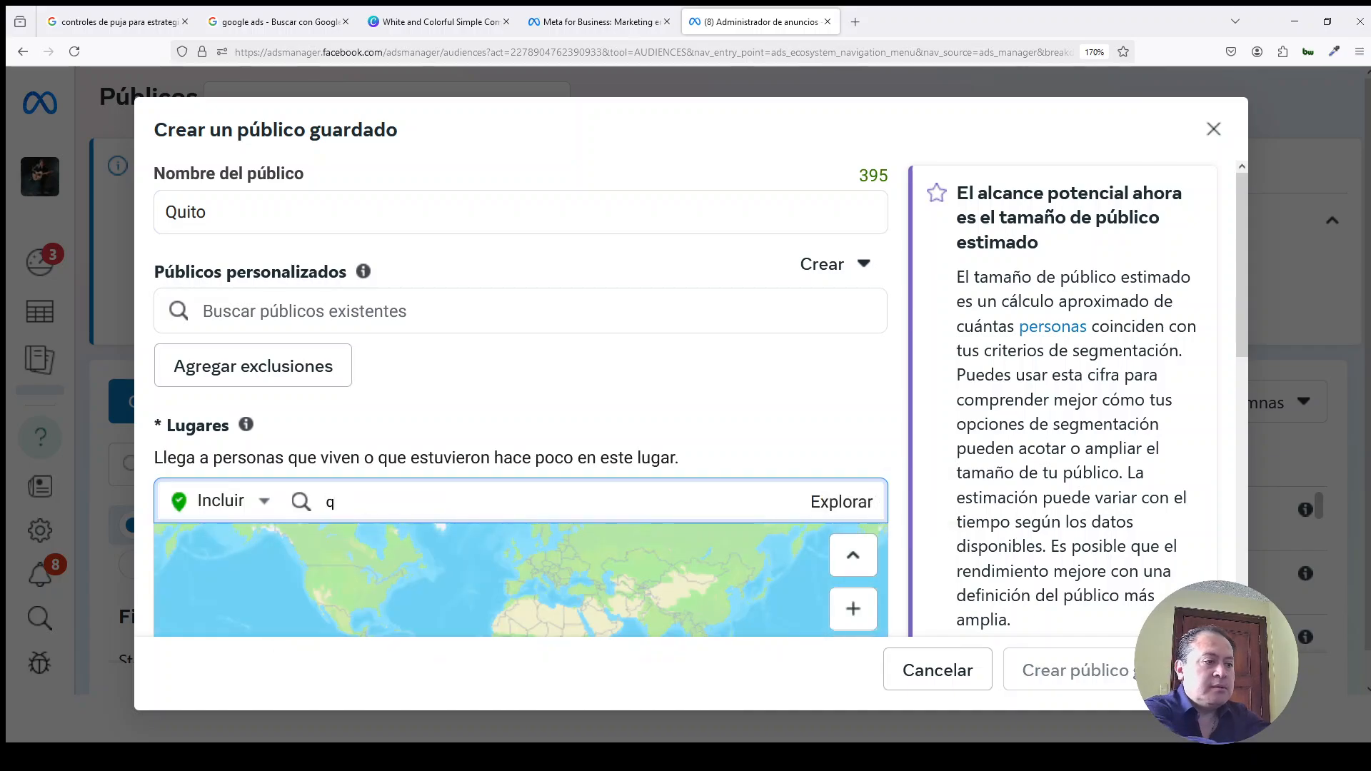
pyautogui.press('BackSpace')
pyautogui.write('Quito')
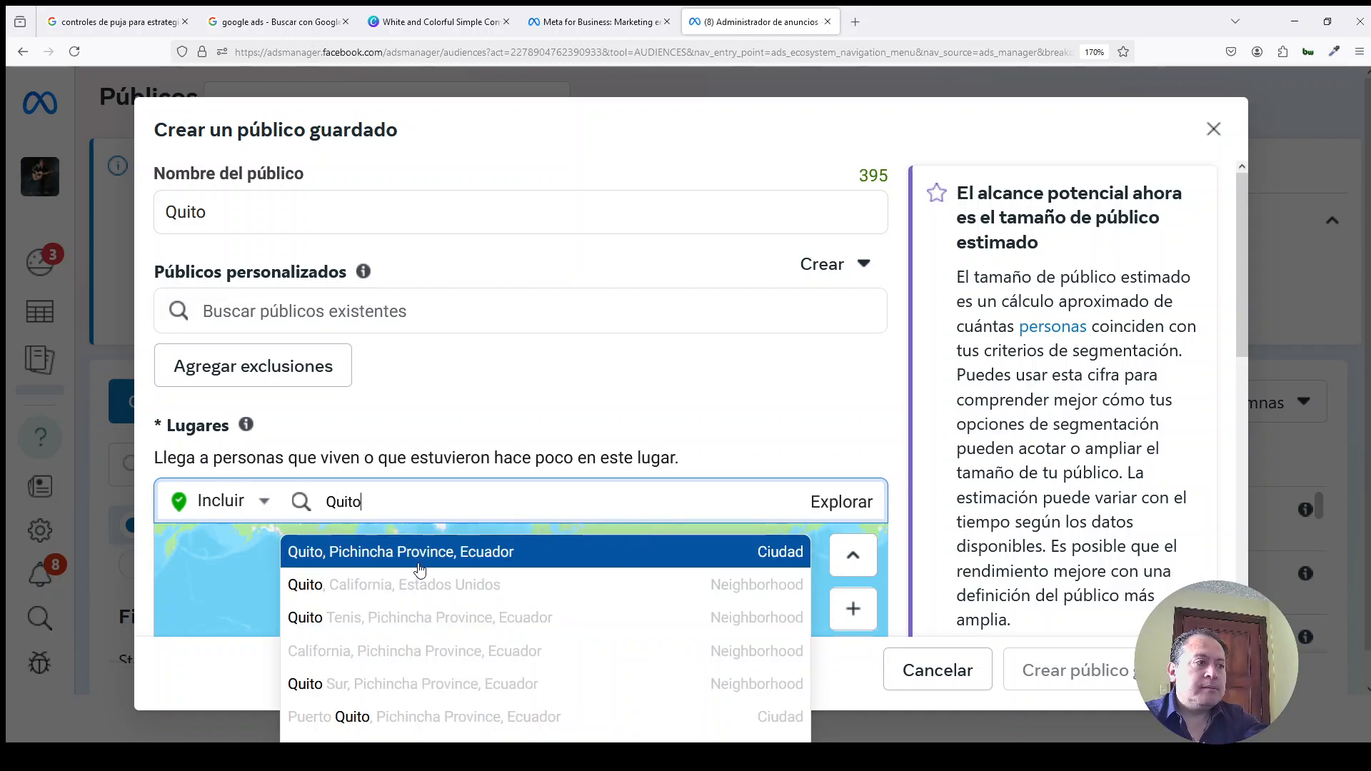
pyautogui.click(419, 569)
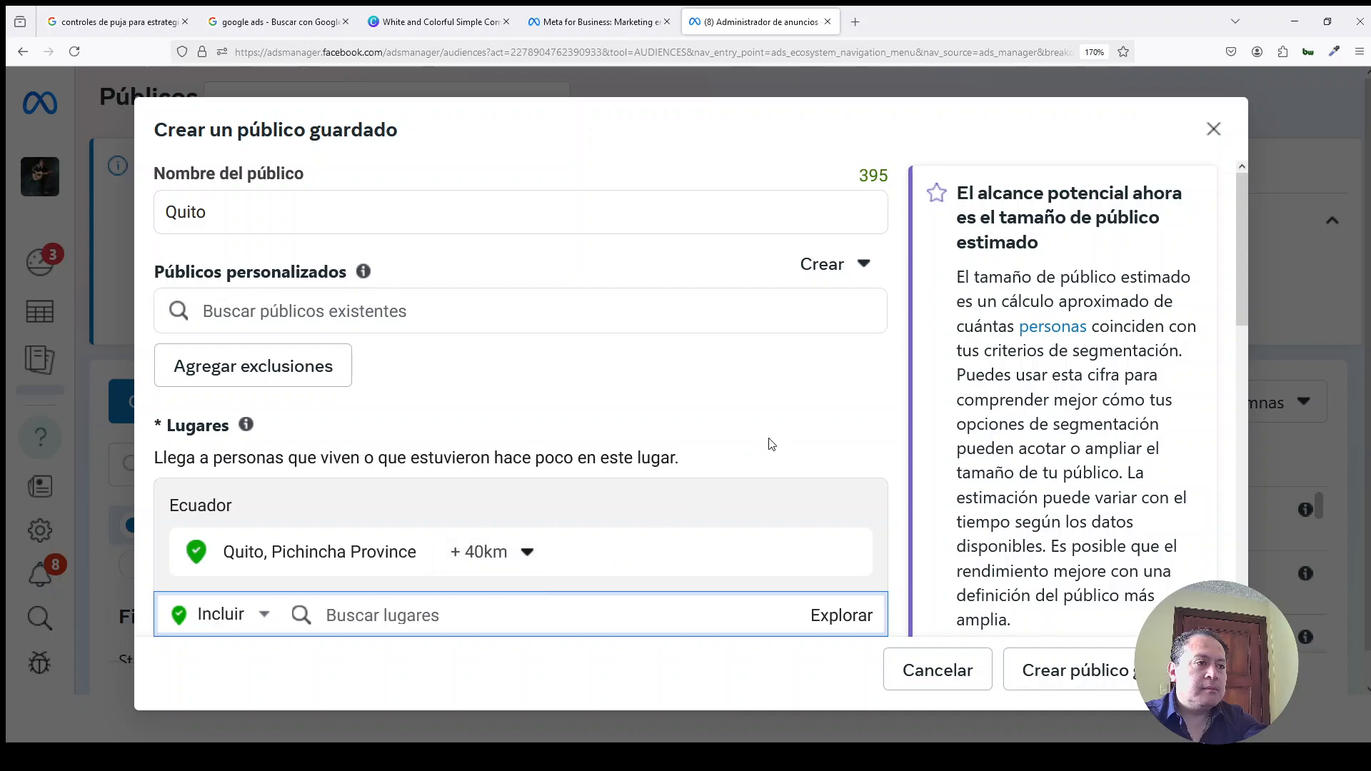
# Examine the Quito location map and the bulk place options for Regiones, estados o provincias and Ciudades, without adding any places.
pyautogui.scroll(-3, 773, 436)
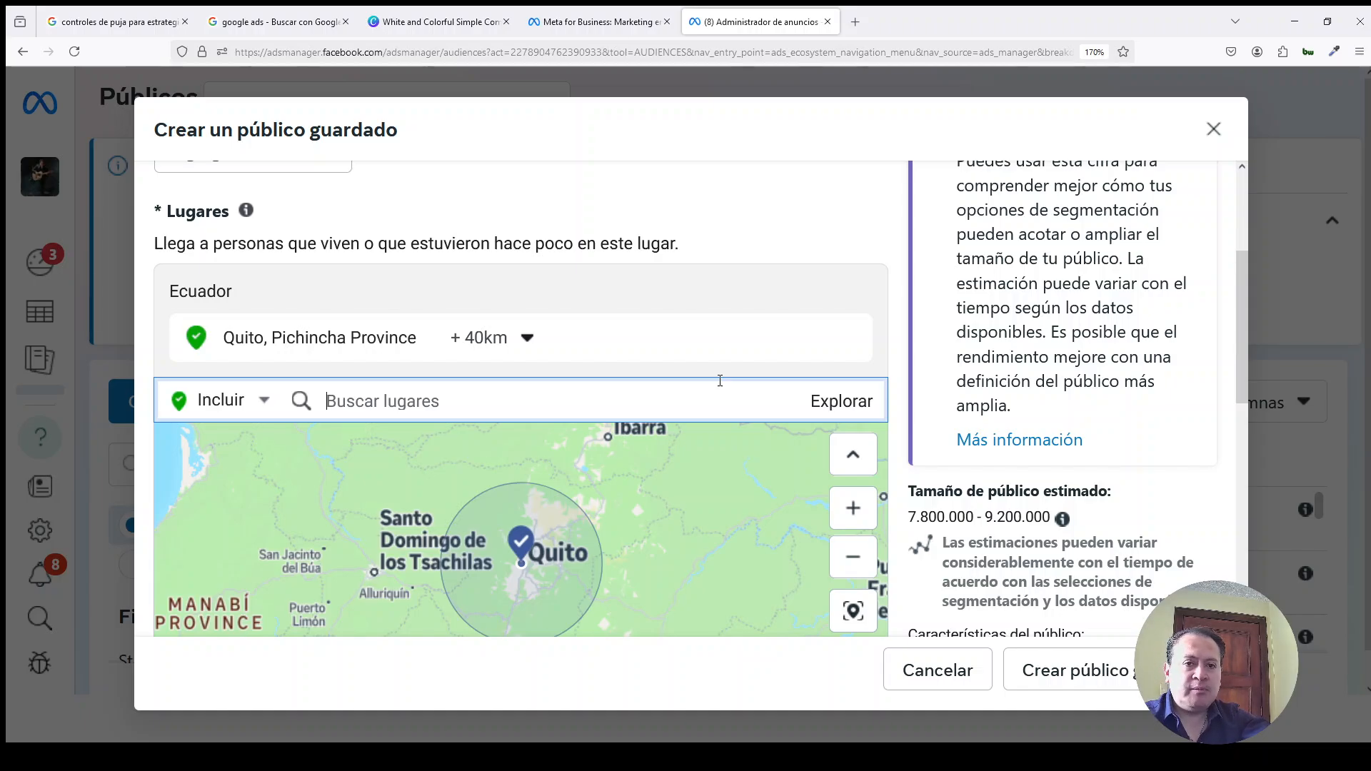
pyautogui.click(914, 304)
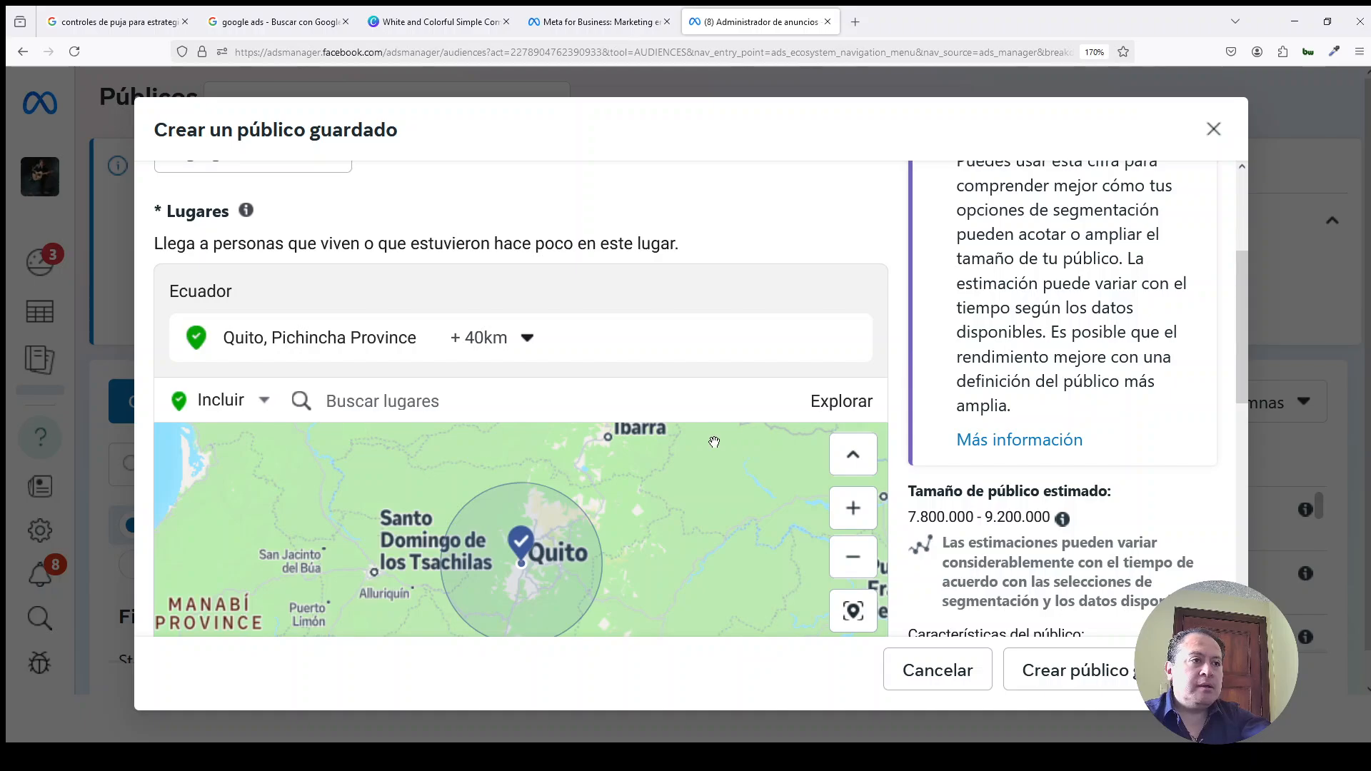
pyautogui.moveTo(1244, 311); pyautogui.dragTo(1244, 374)
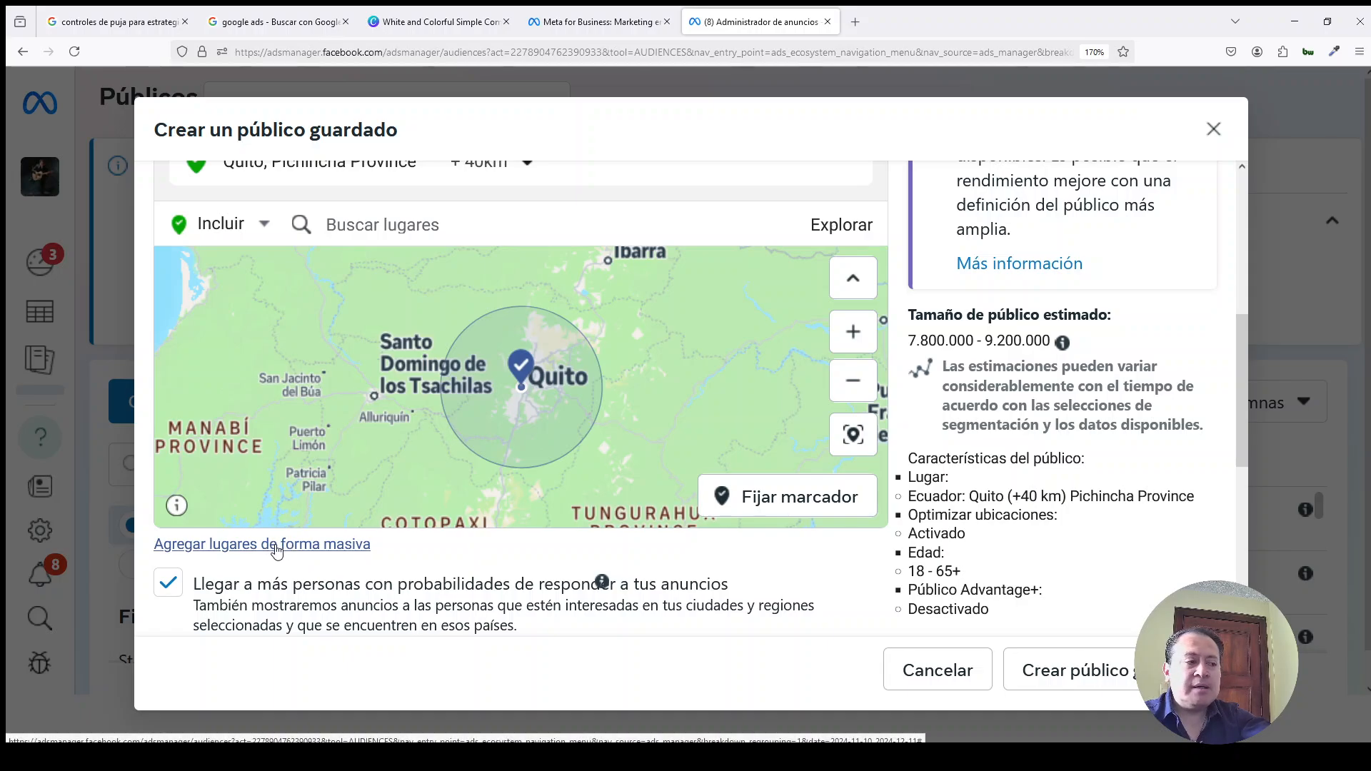
pyautogui.click(304, 547)
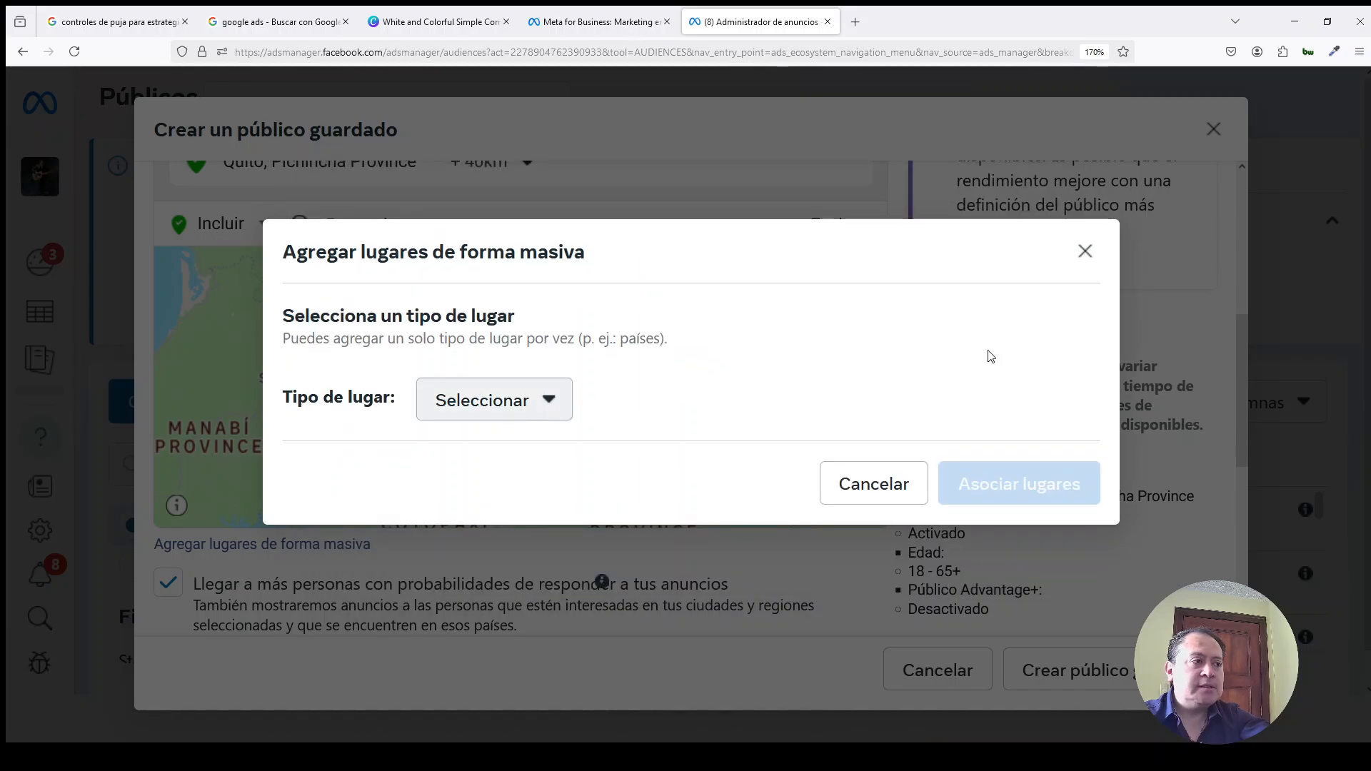
pyautogui.click(1084, 252)
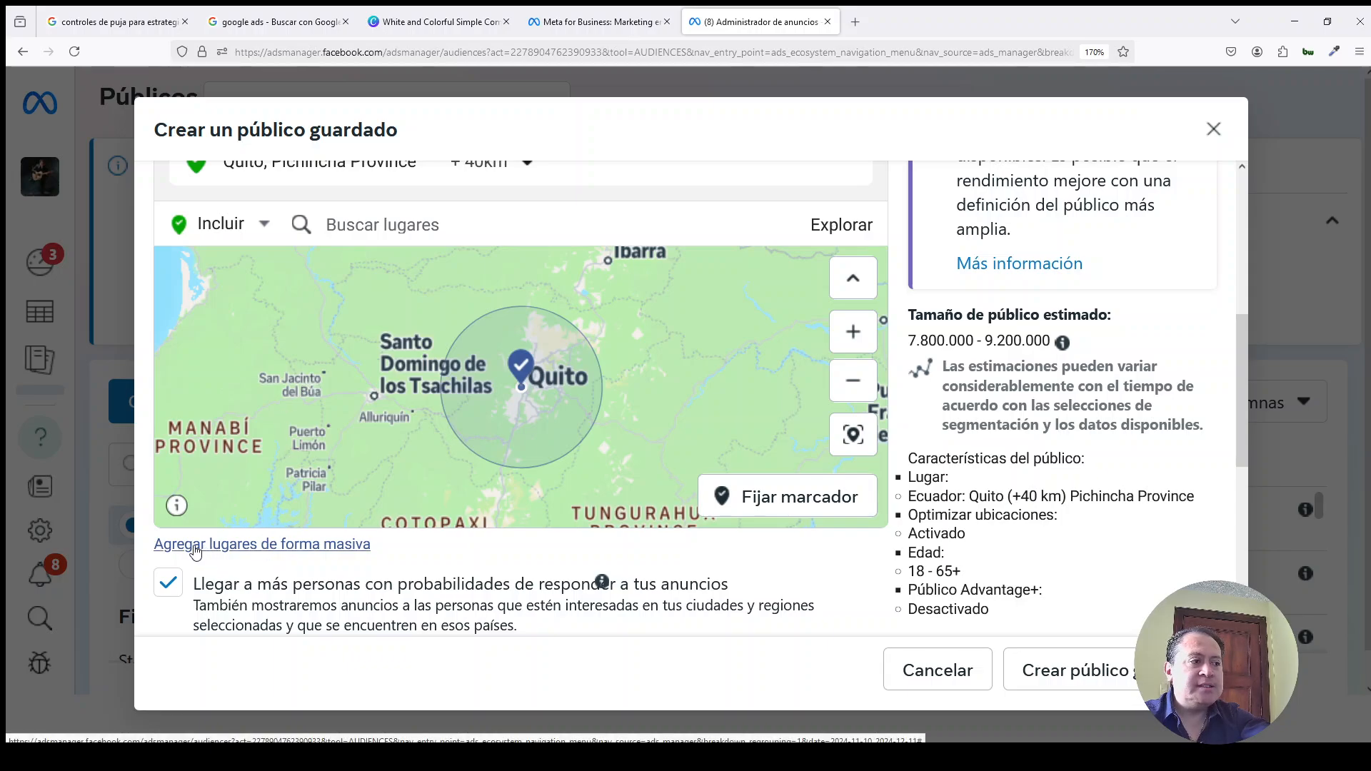
pyautogui.click(252, 546)
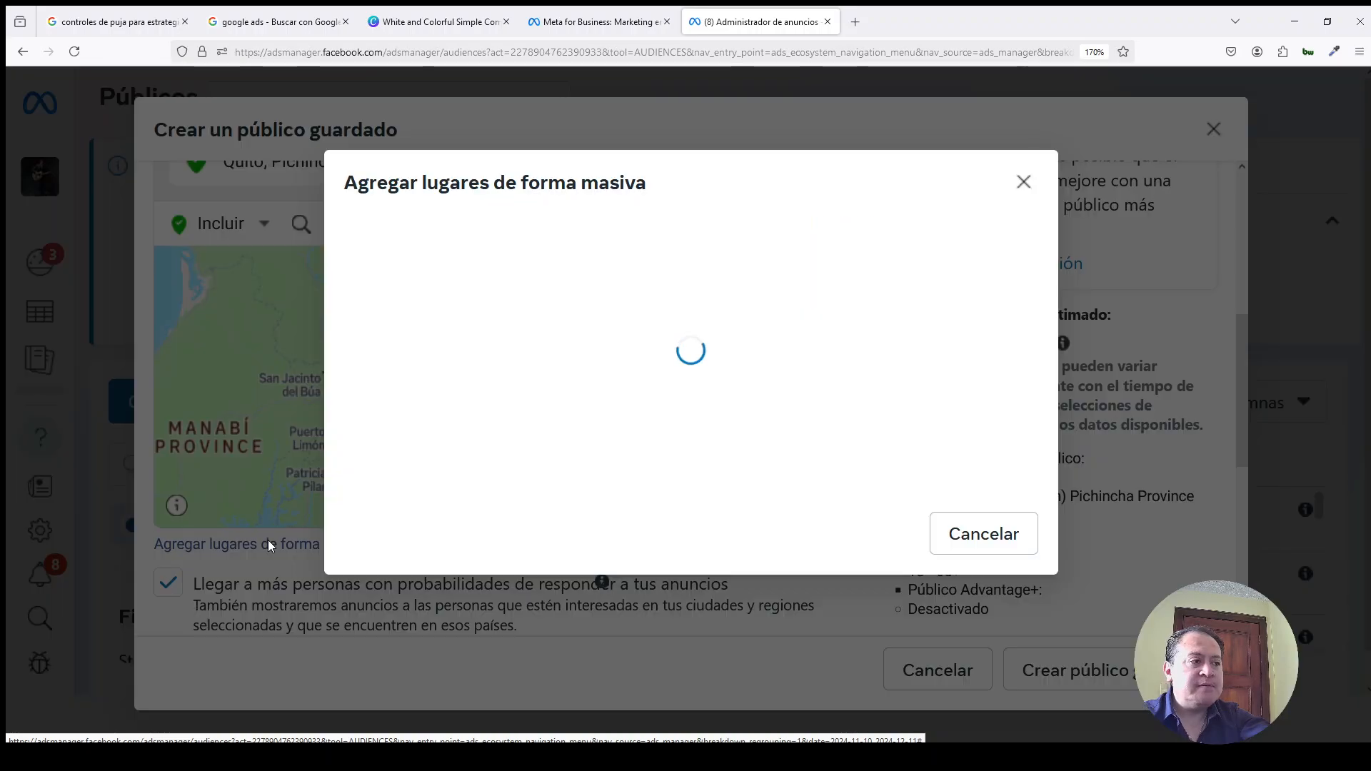
pyautogui.click(499, 401)
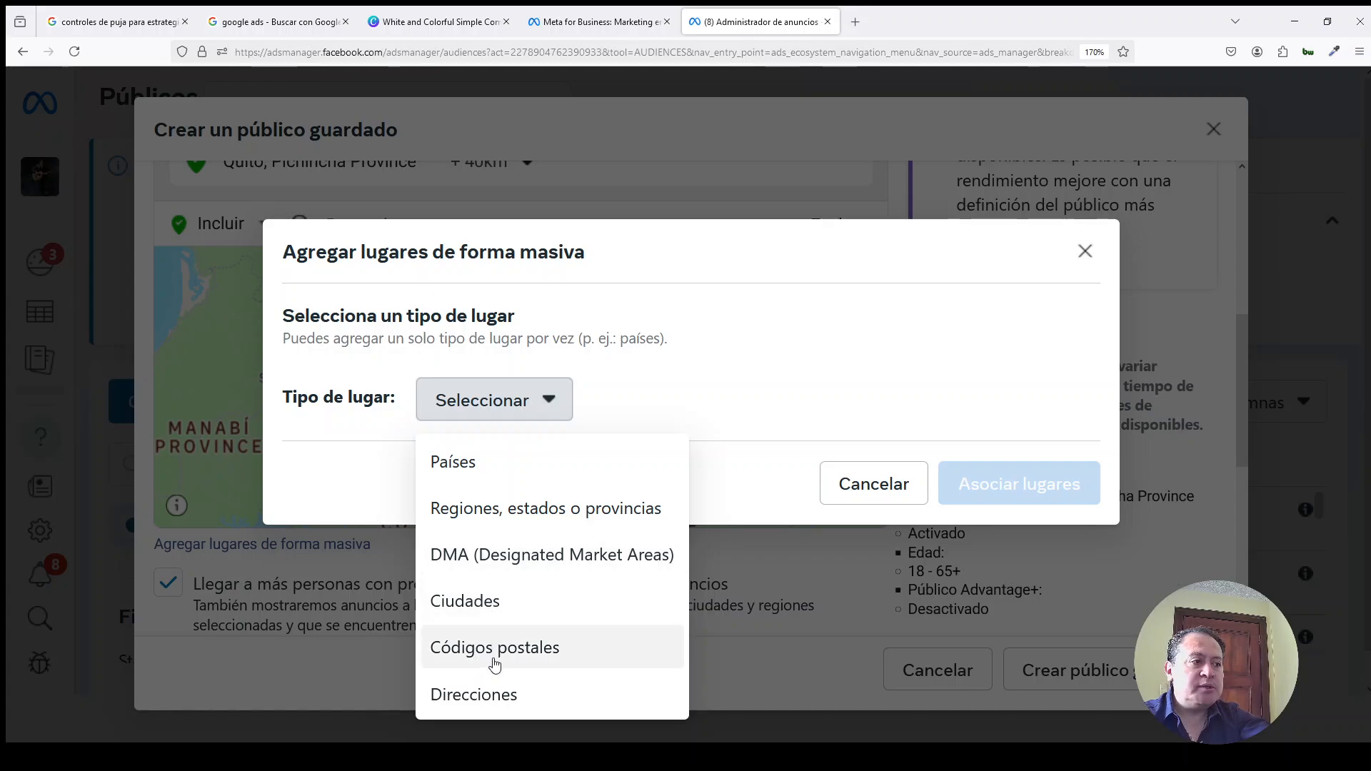
pyautogui.click(505, 516)
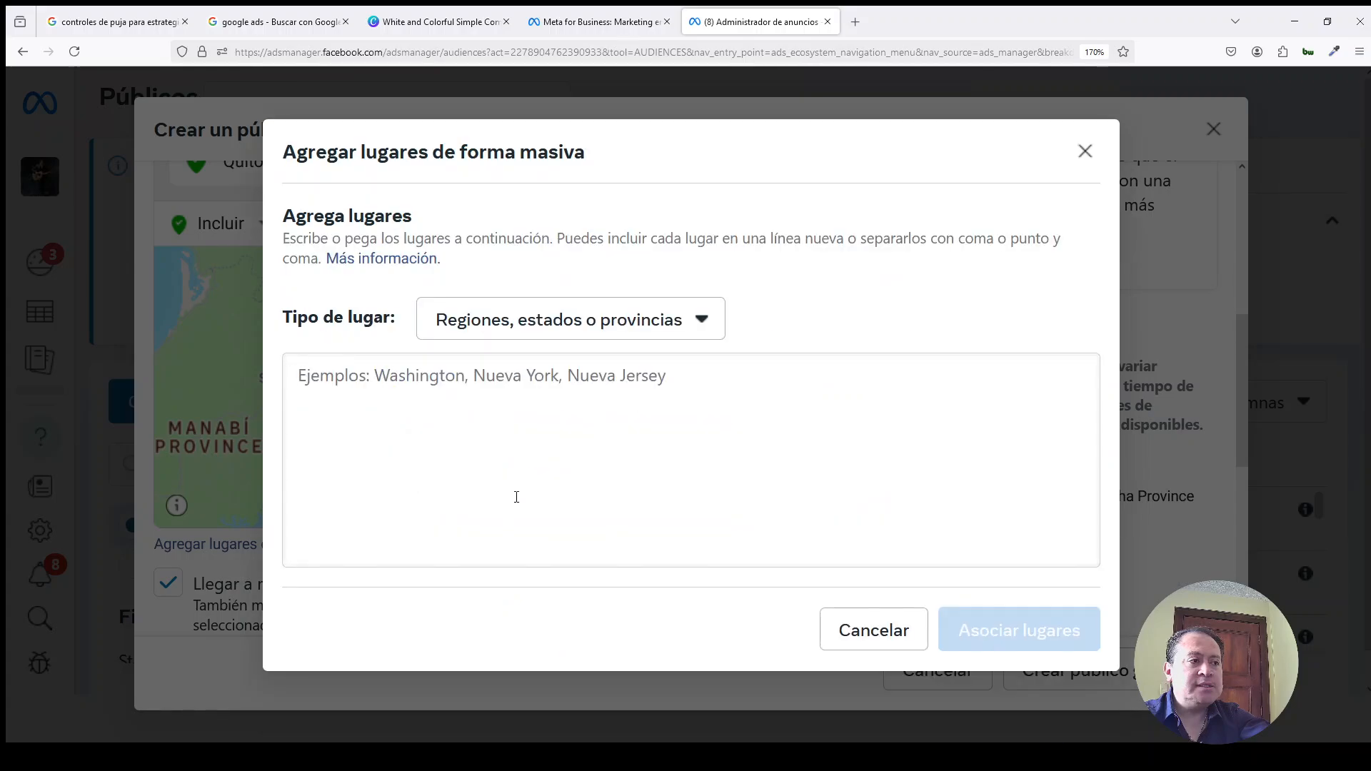
pyautogui.click(383, 387)
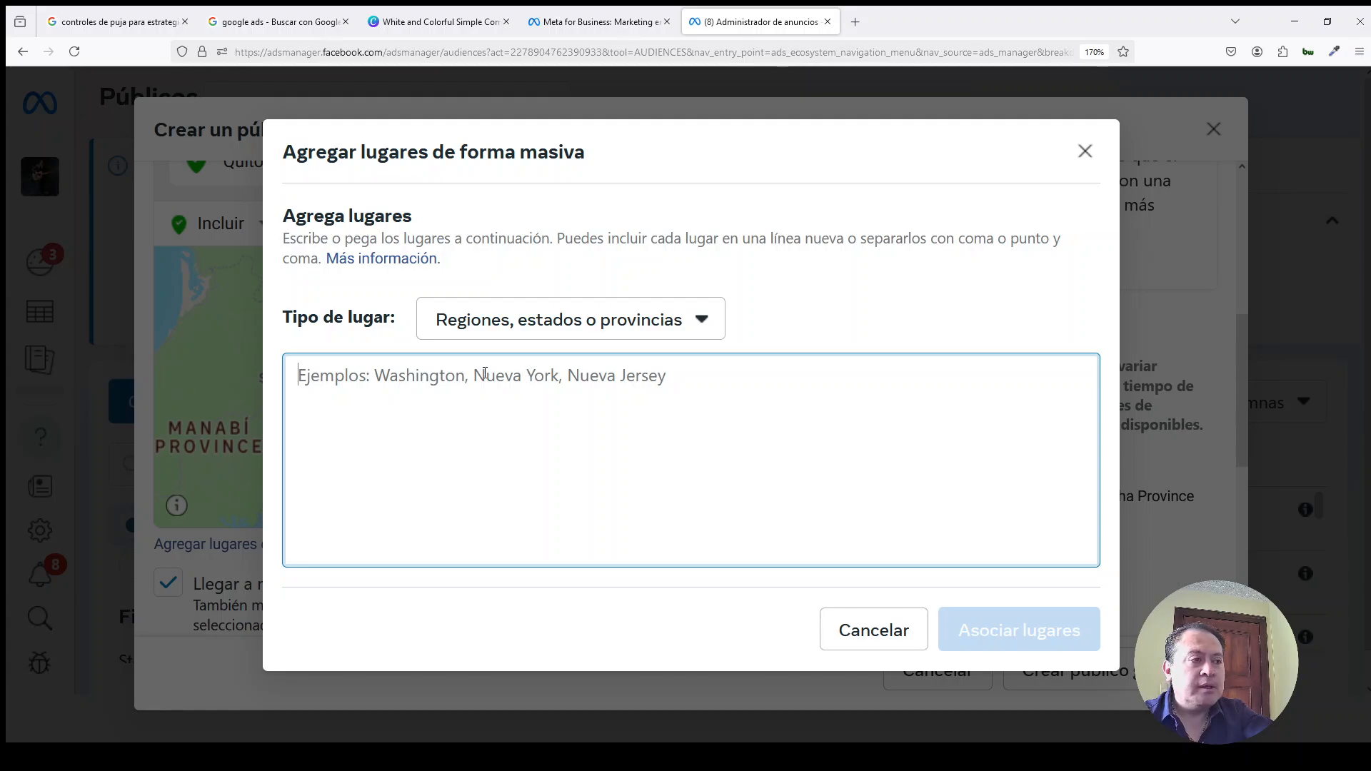
pyautogui.click(551, 328)
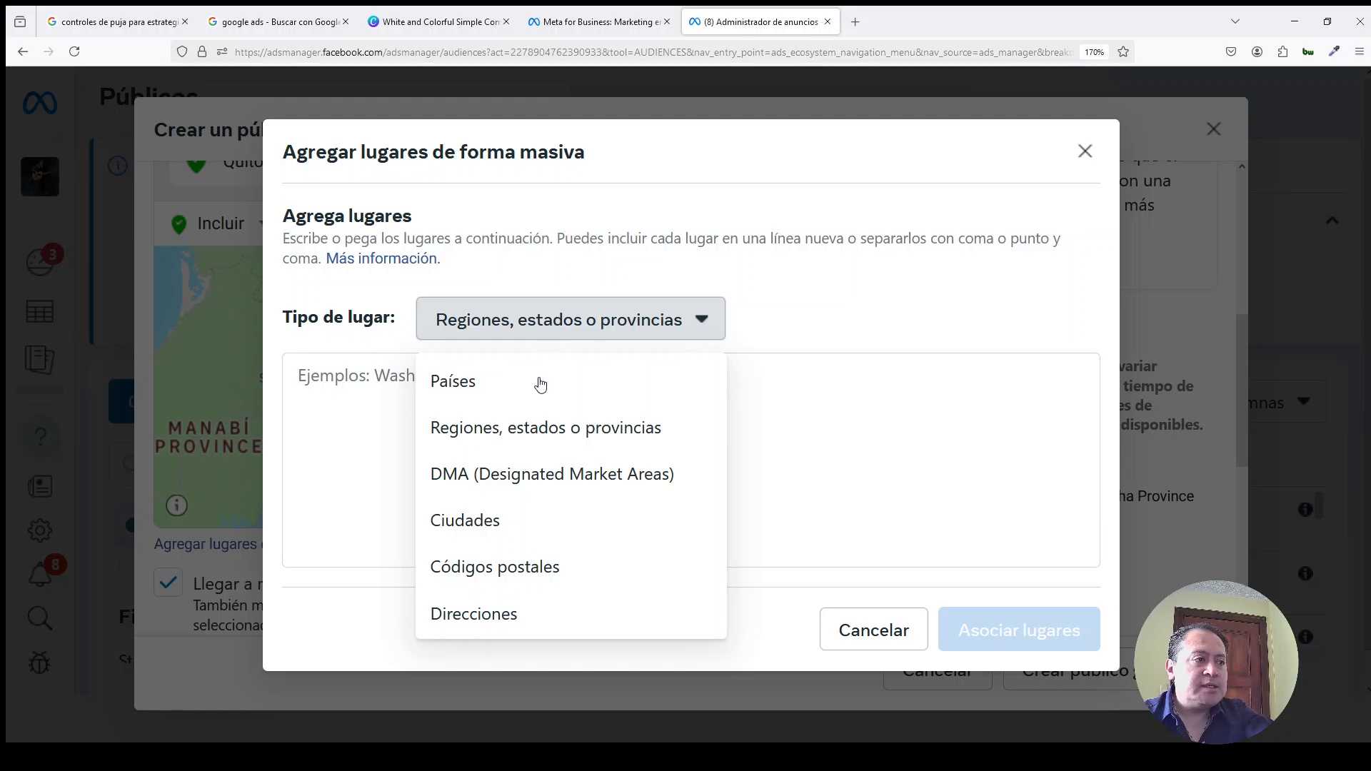
pyautogui.click(469, 531)
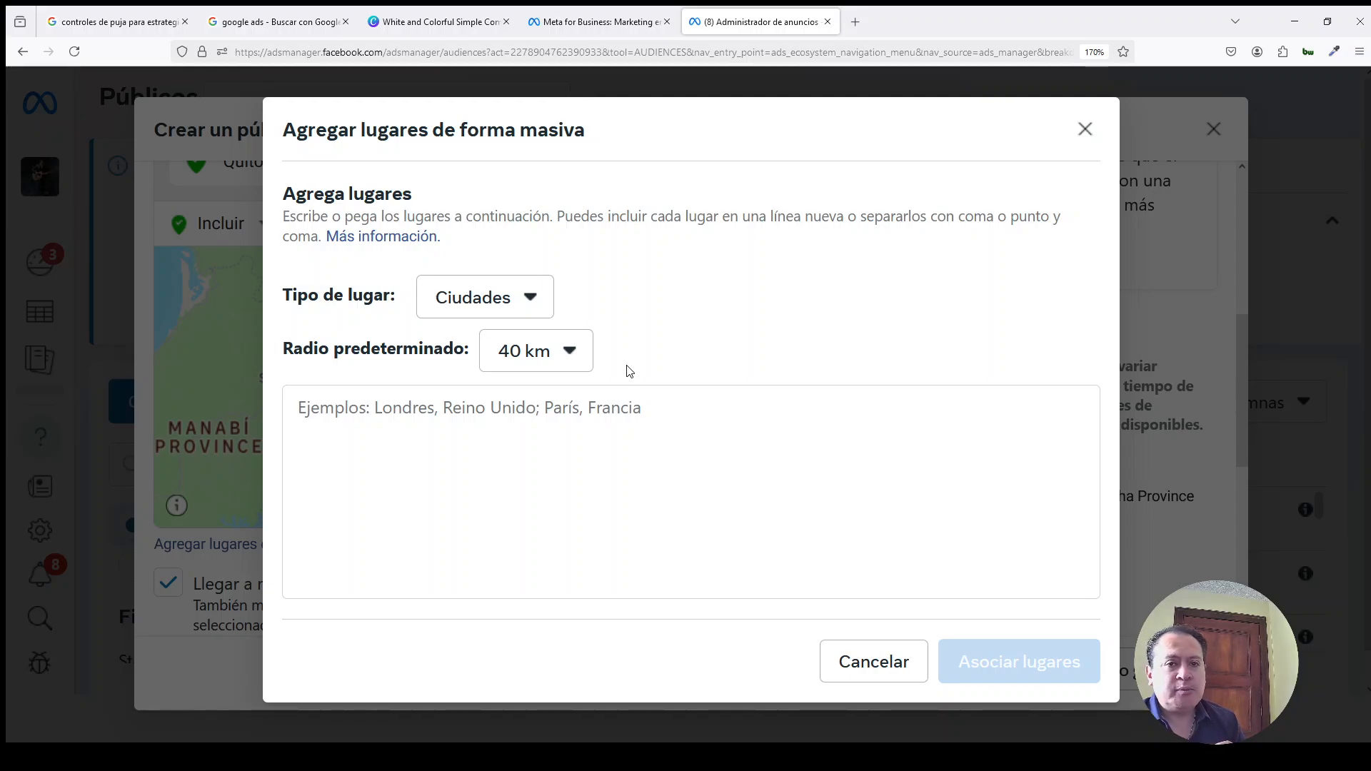
pyautogui.click(865, 663)
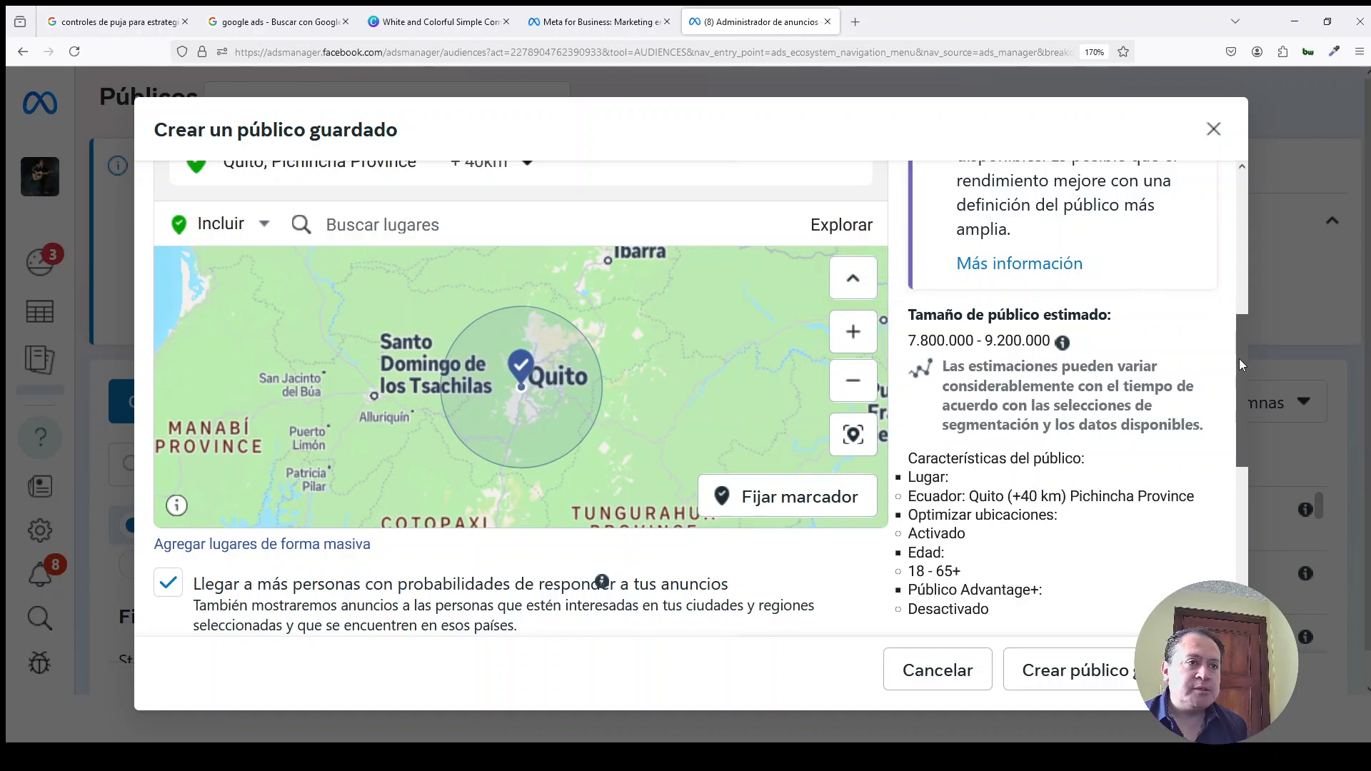
pyautogui.moveTo(1239, 359); pyautogui.dragTo(1251, 318)
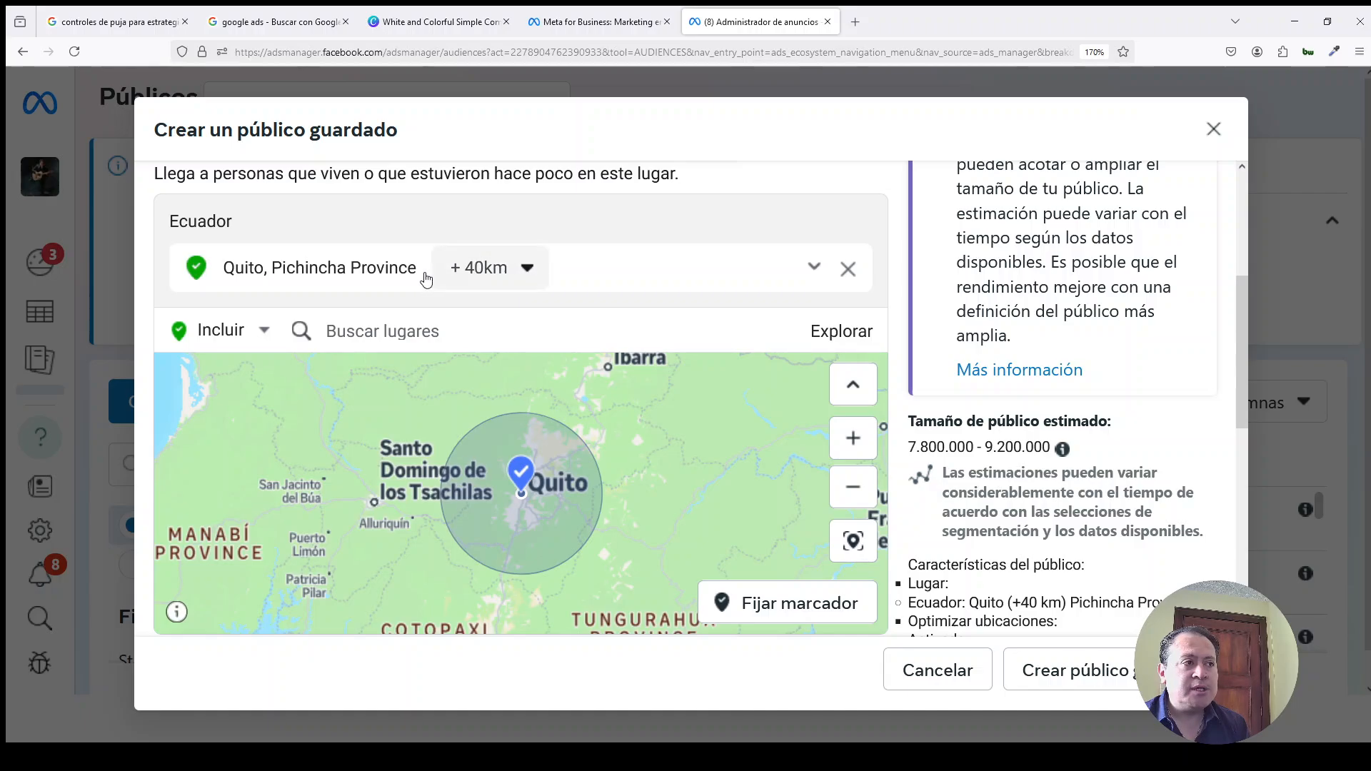
# Turn off the option to reach more people likely to respond to the ads beyond the selected Quito location.
pyautogui.scroll(-2, 295, 550)
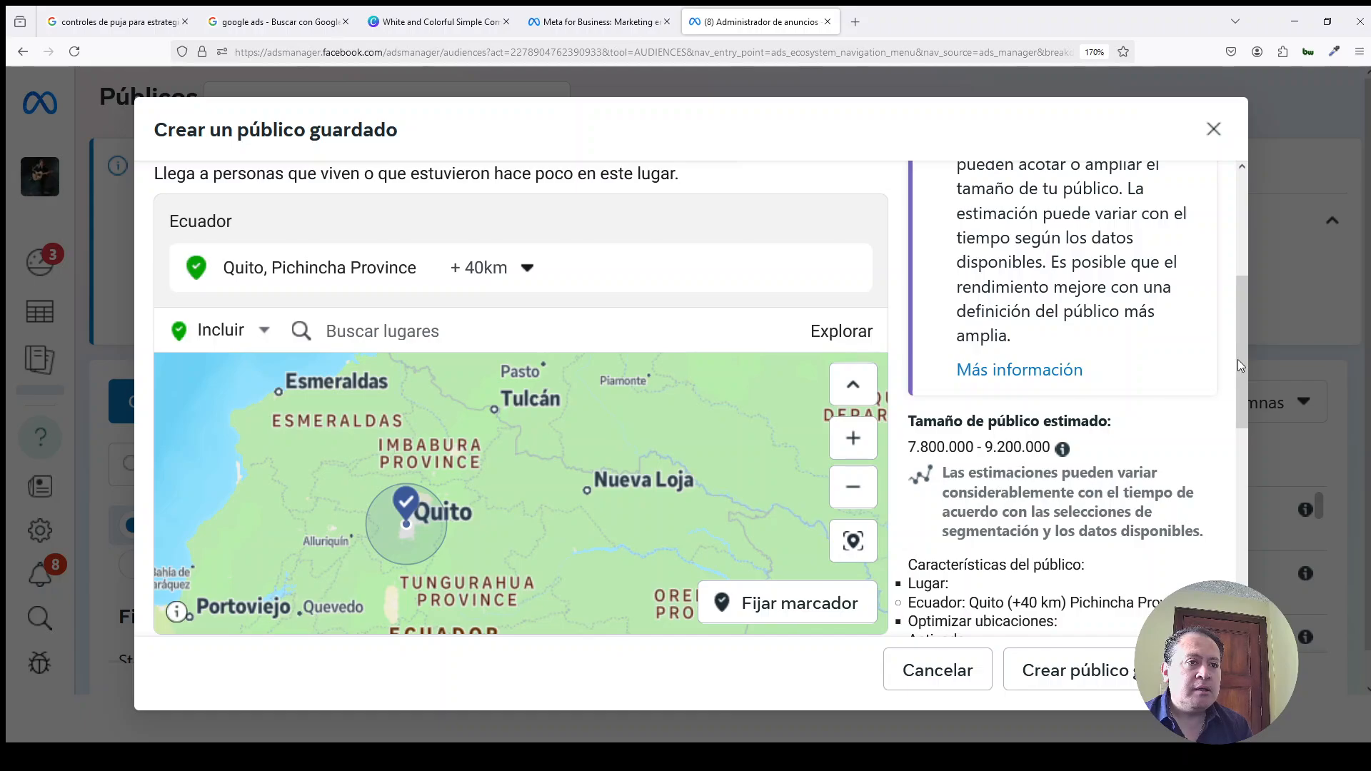
pyautogui.moveTo(1241, 362); pyautogui.dragTo(1241, 398)
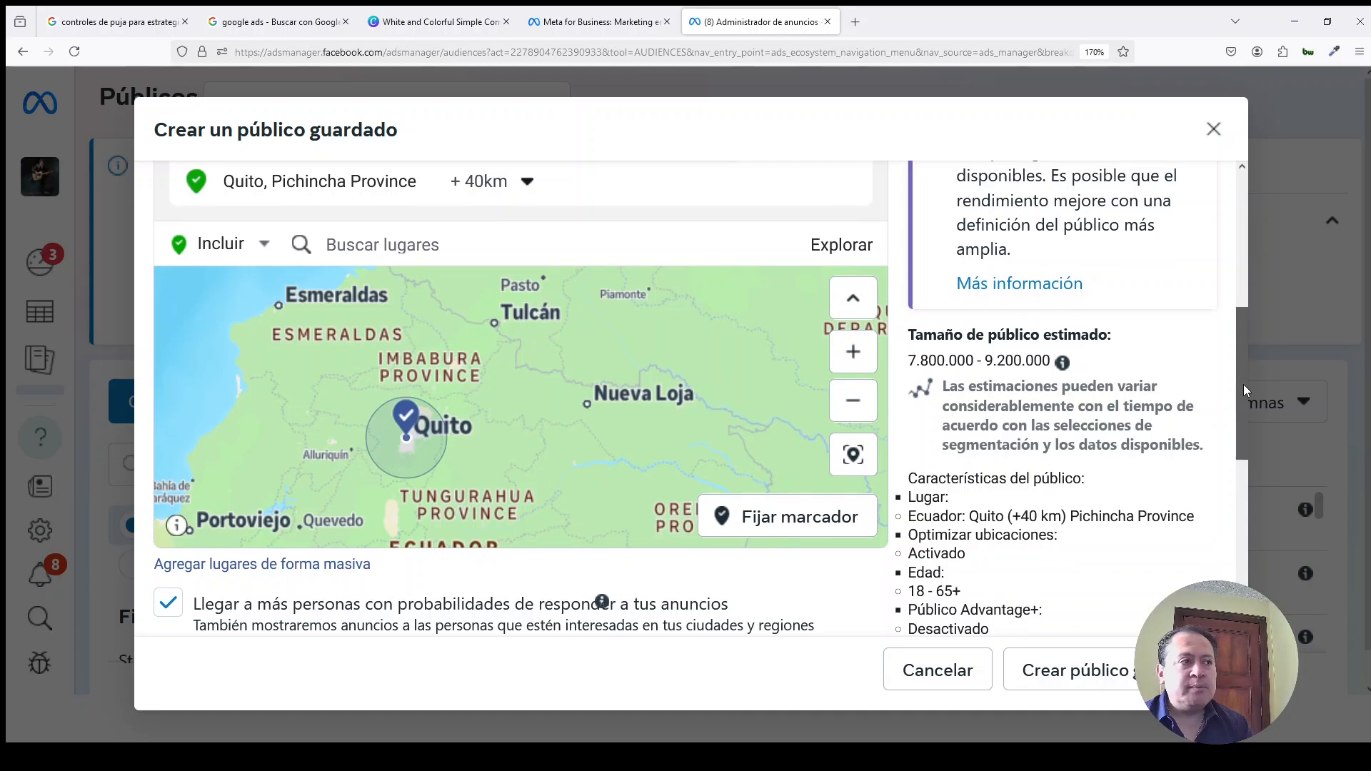
pyautogui.moveTo(1244, 384); pyautogui.dragTo(1248, 350)
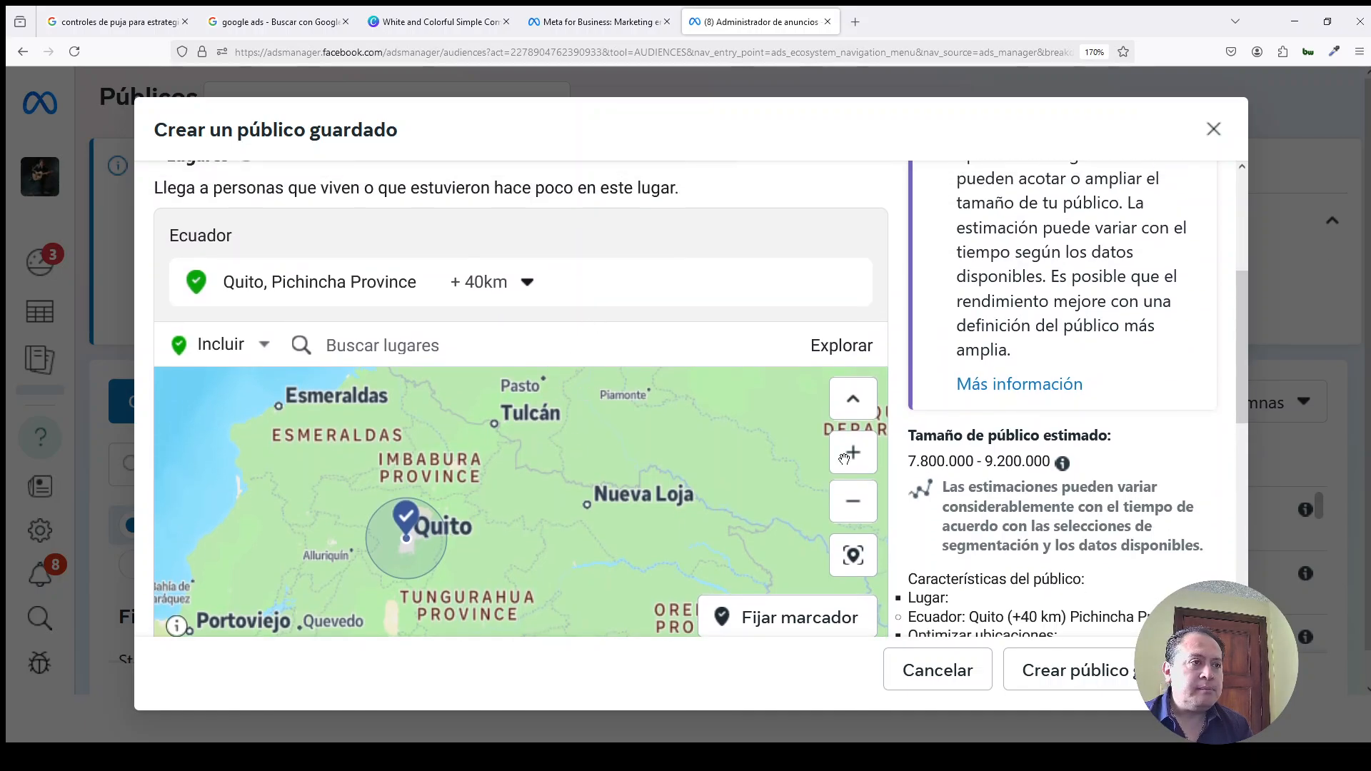
pyautogui.moveTo(1240, 314); pyautogui.dragTo(1240, 380)
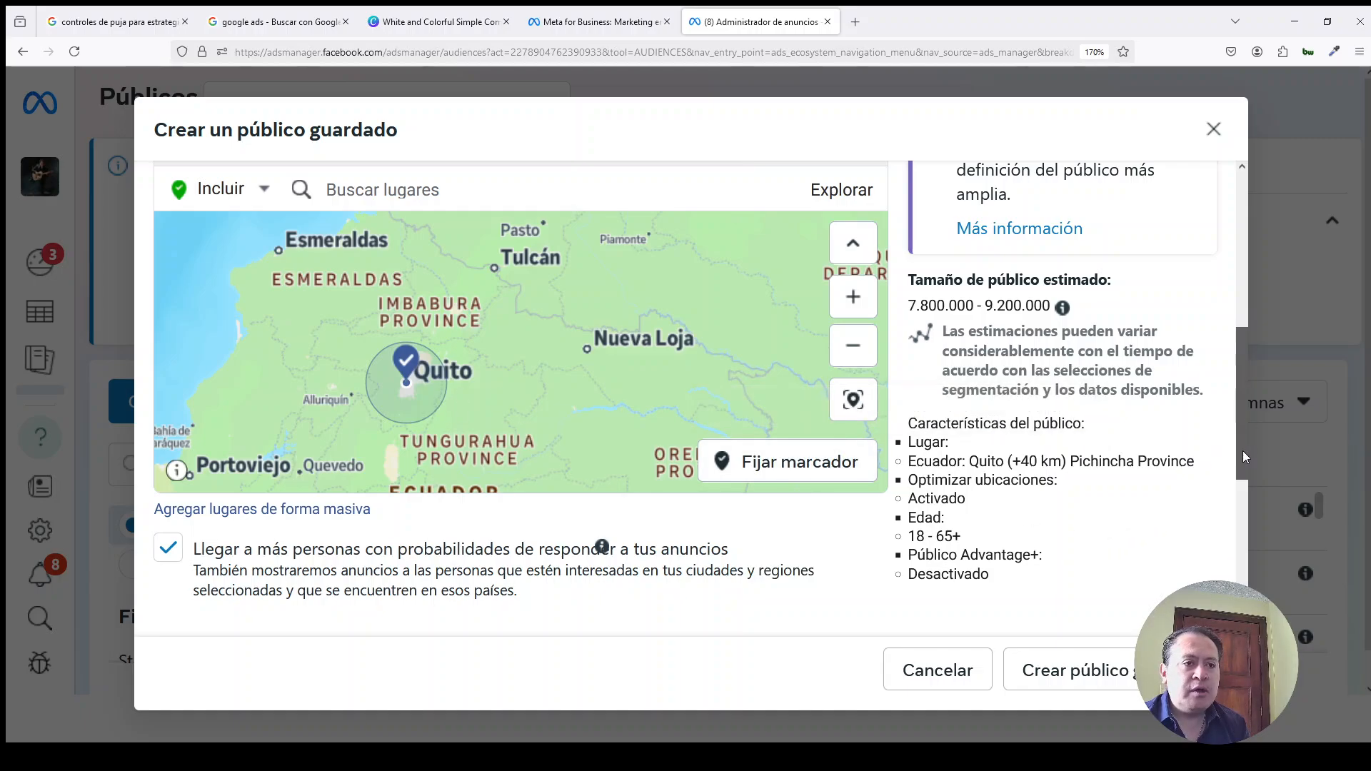
pyautogui.moveTo(1243, 451)
pyautogui.mouseDown()
pyautogui.moveTo(1243, 414)
pyautogui.moveTo(1243, 438)
pyautogui.mouseUp()
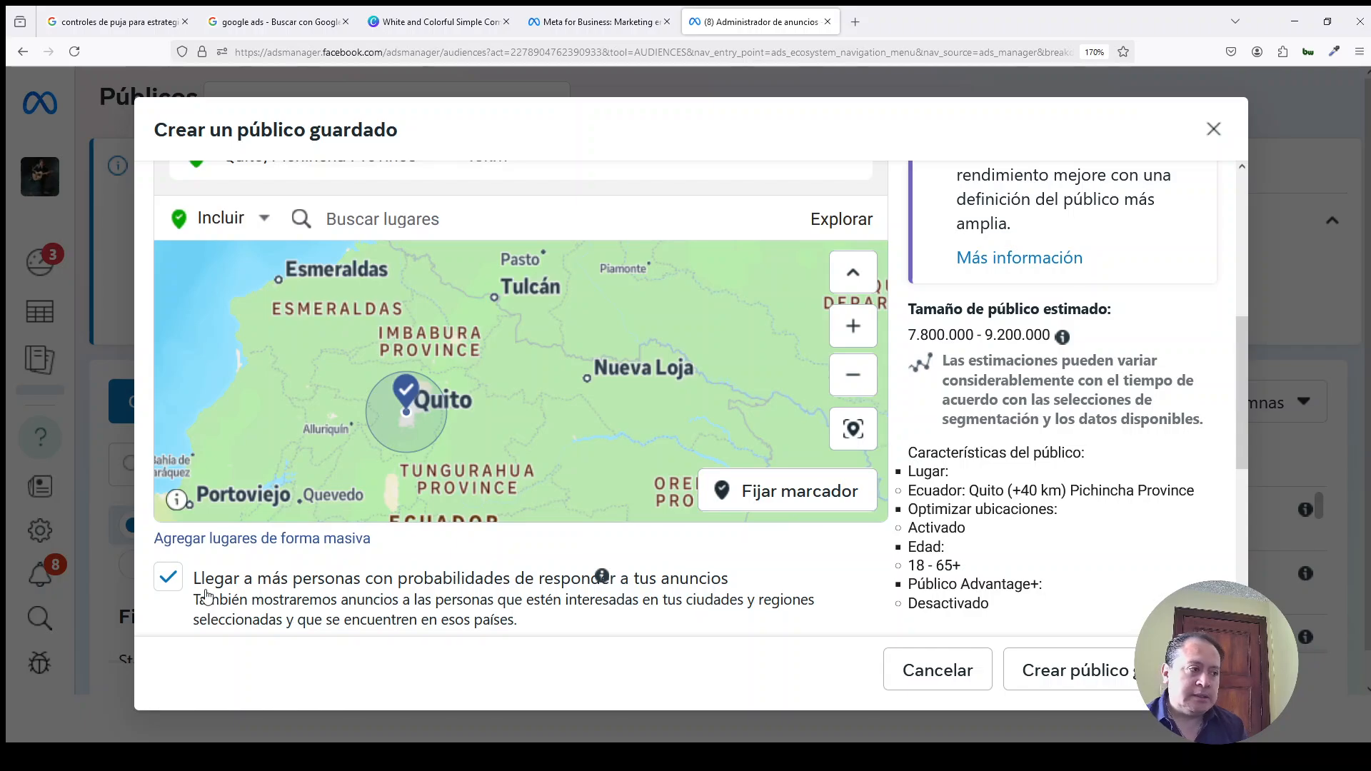
pyautogui.click(169, 579)
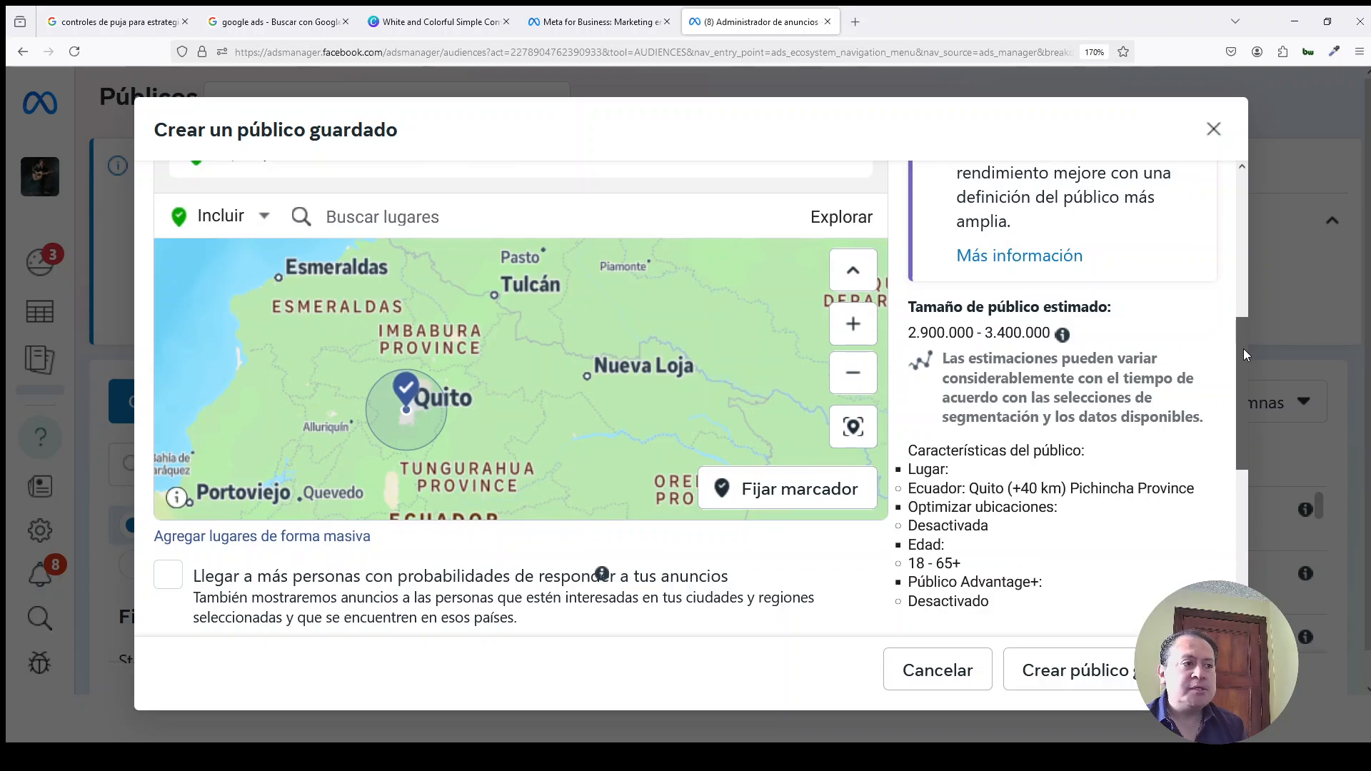
# Set the audience's age range to 23–55.
pyautogui.moveTo(1244, 349); pyautogui.dragTo(1240, 440)
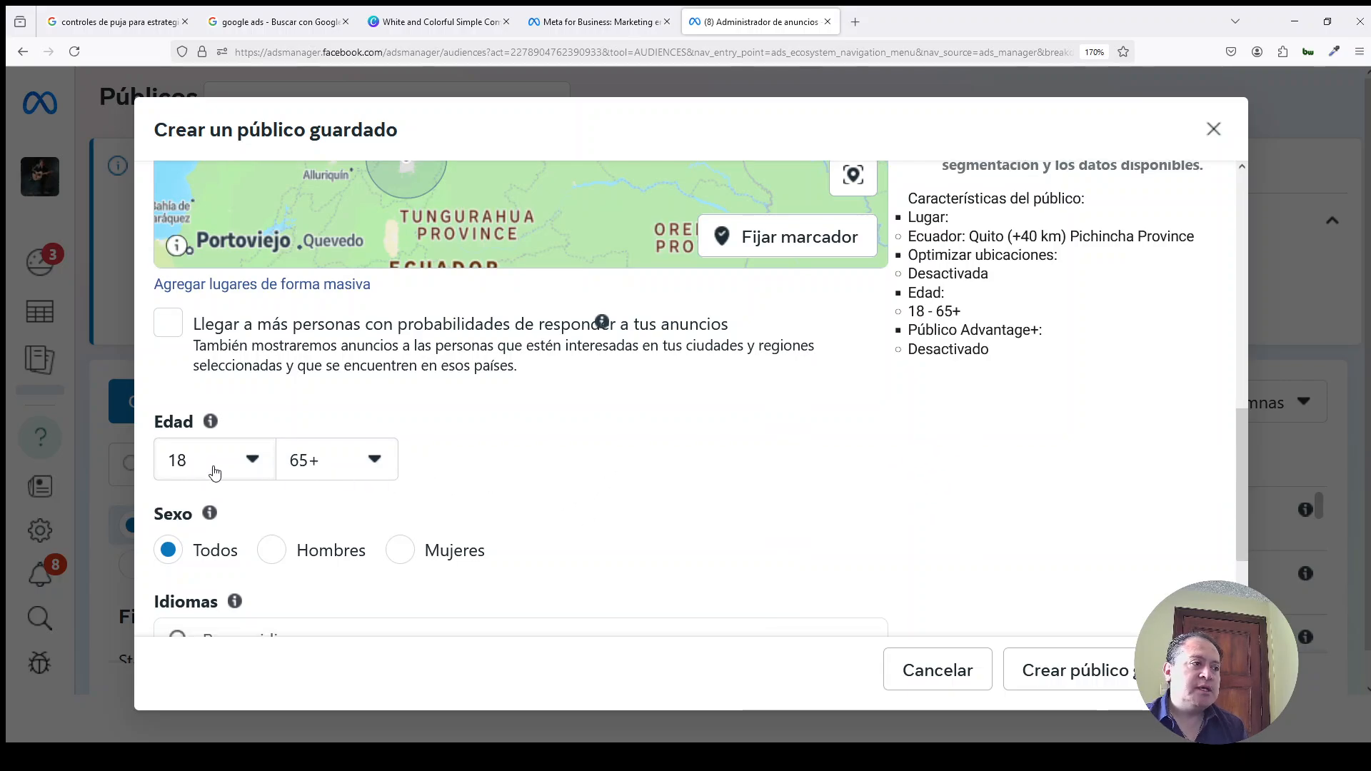
pyautogui.click(248, 464)
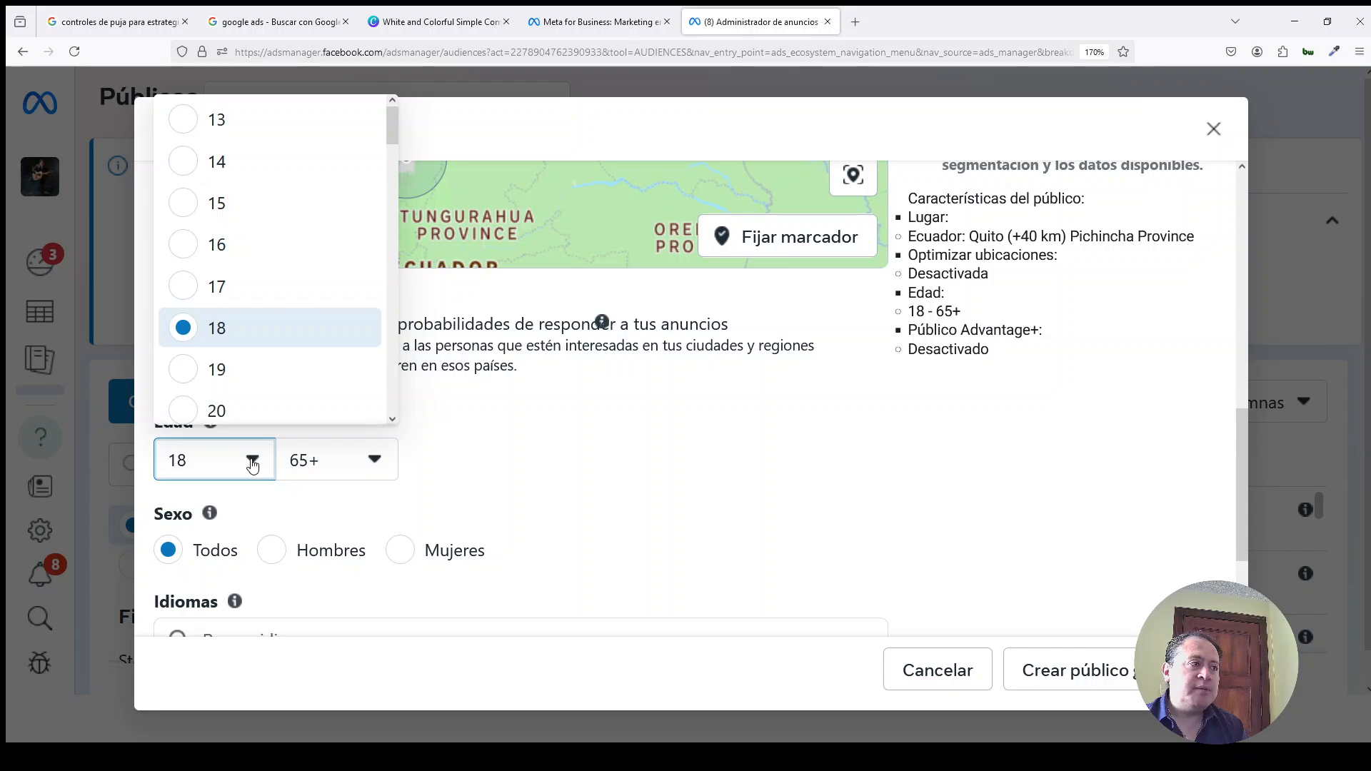
pyautogui.scroll(-2, 260, 372)
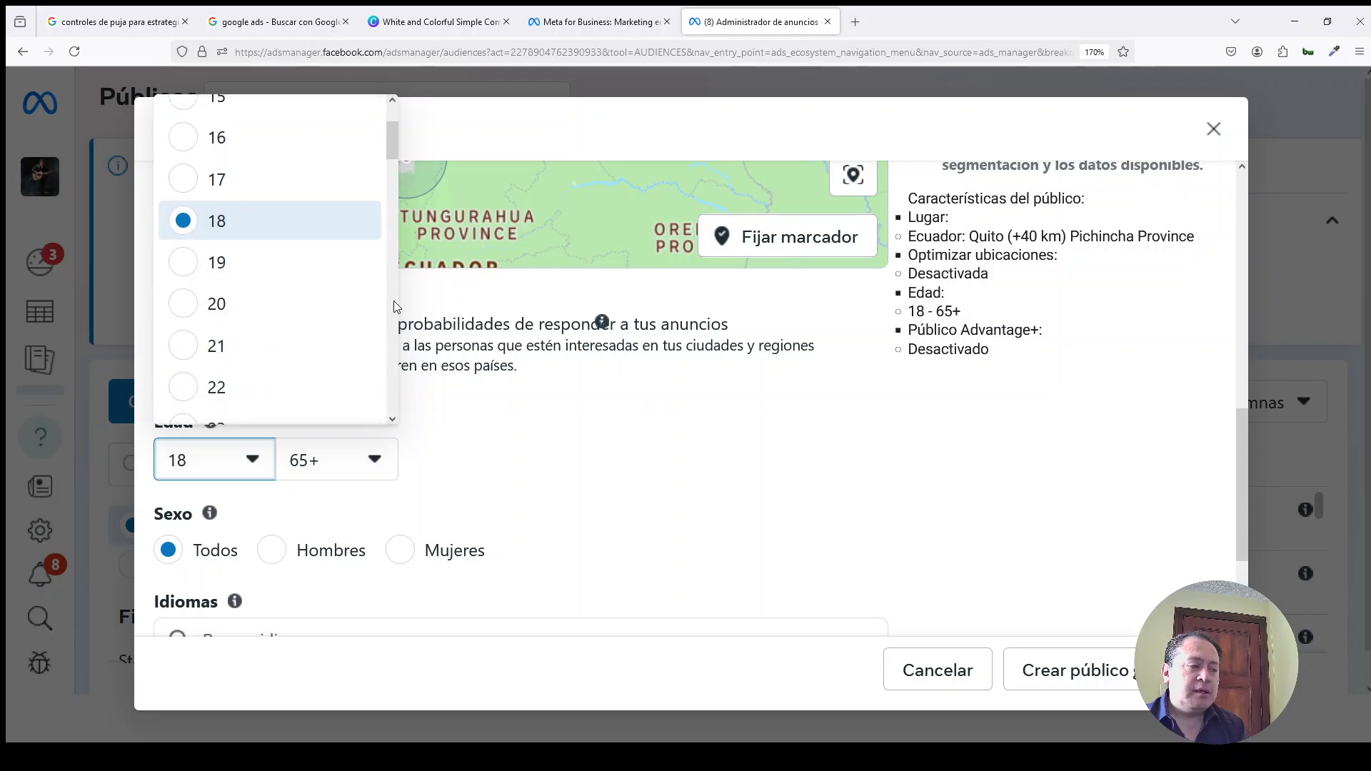
pyautogui.moveTo(388, 143); pyautogui.dragTo(393, 174)
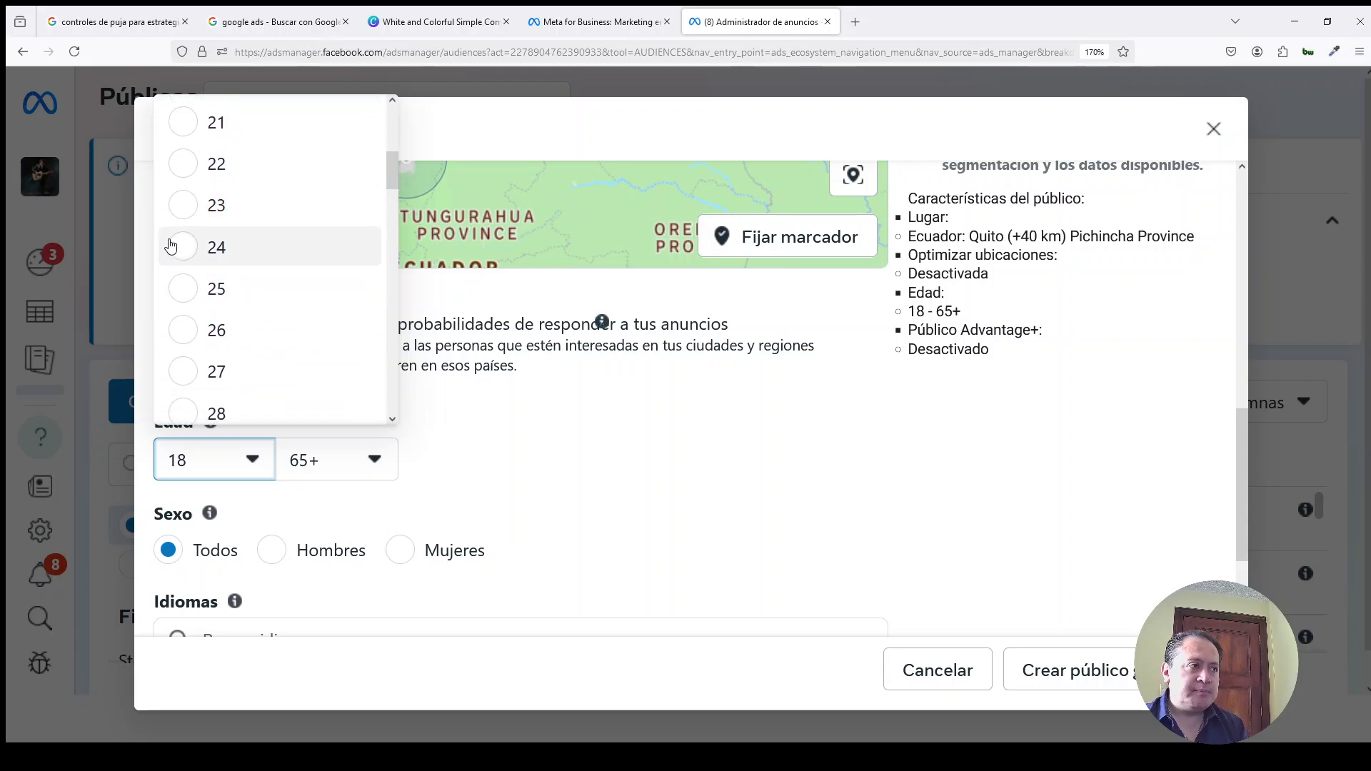
pyautogui.click(181, 214)
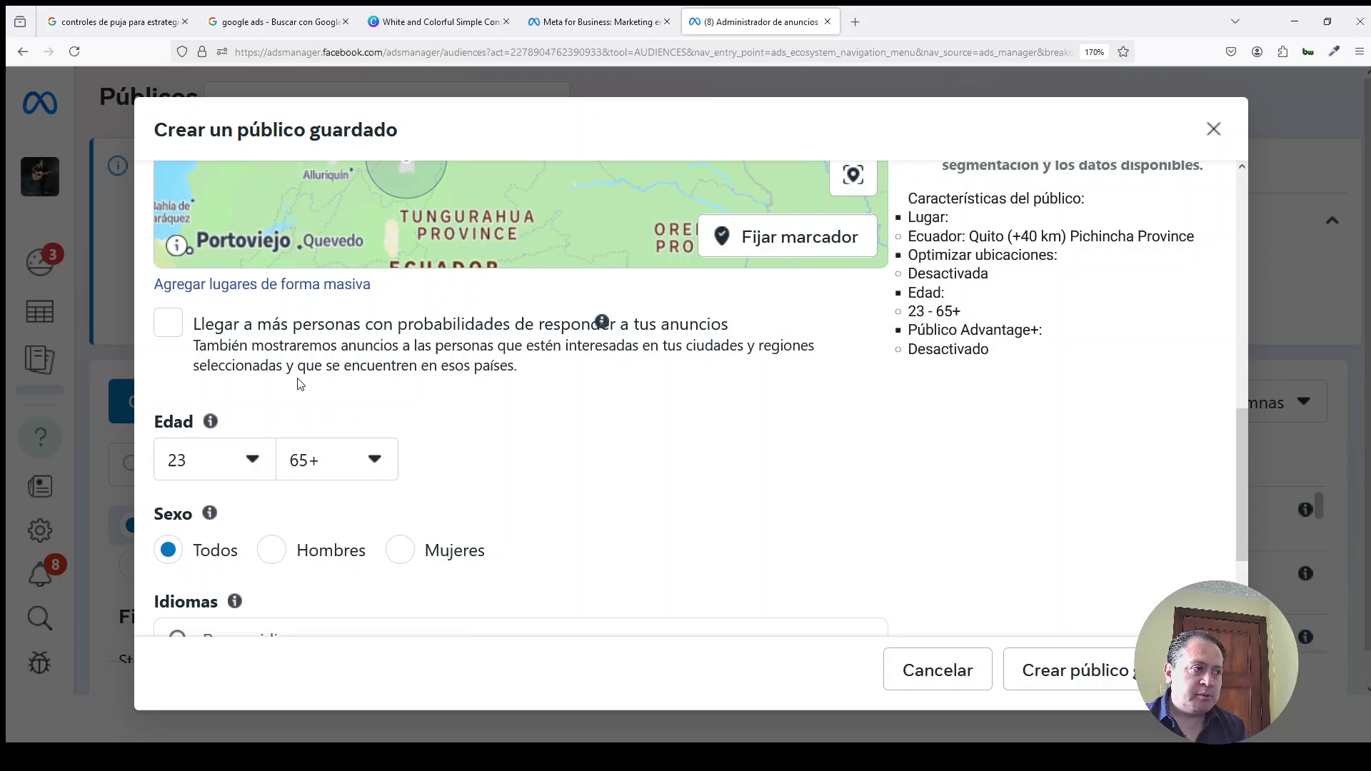
pyautogui.click(353, 464)
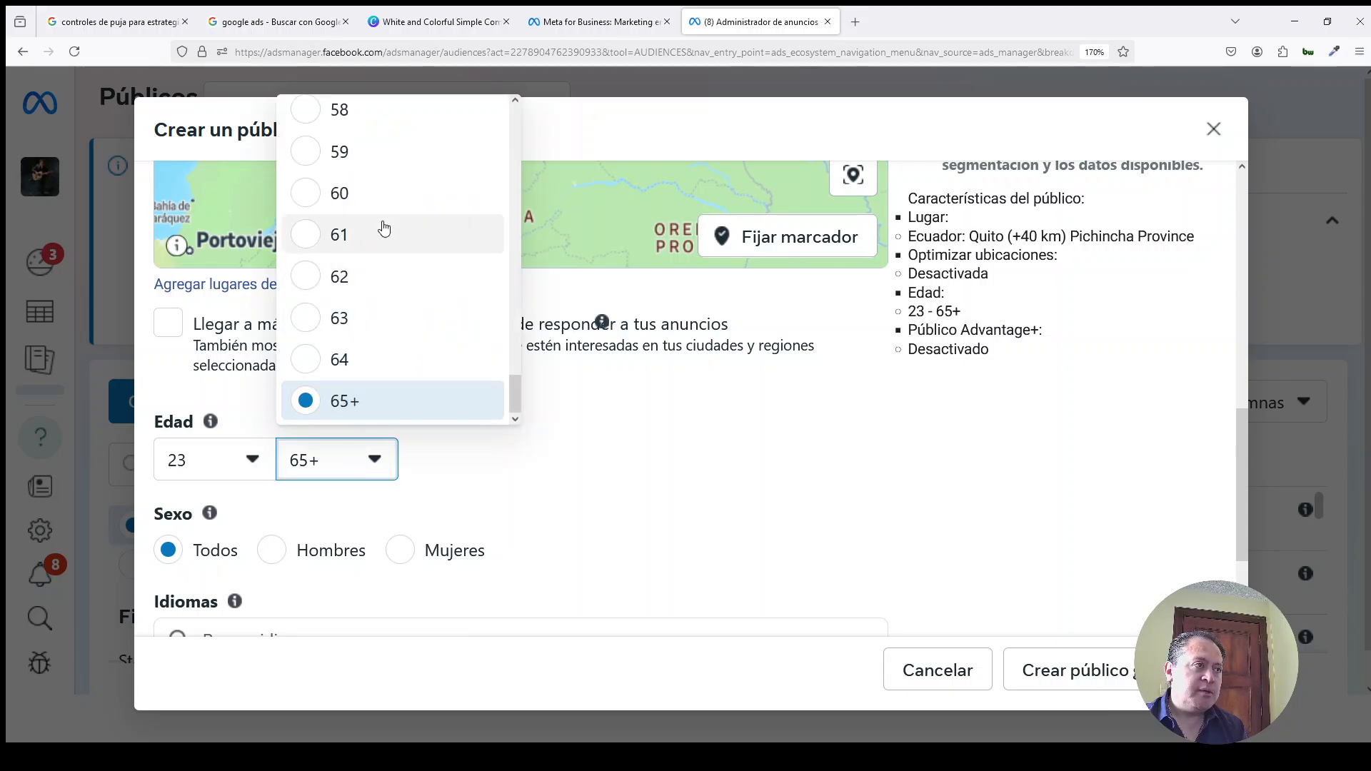
pyautogui.scroll(3, 379, 227)
pyautogui.click(314, 186)
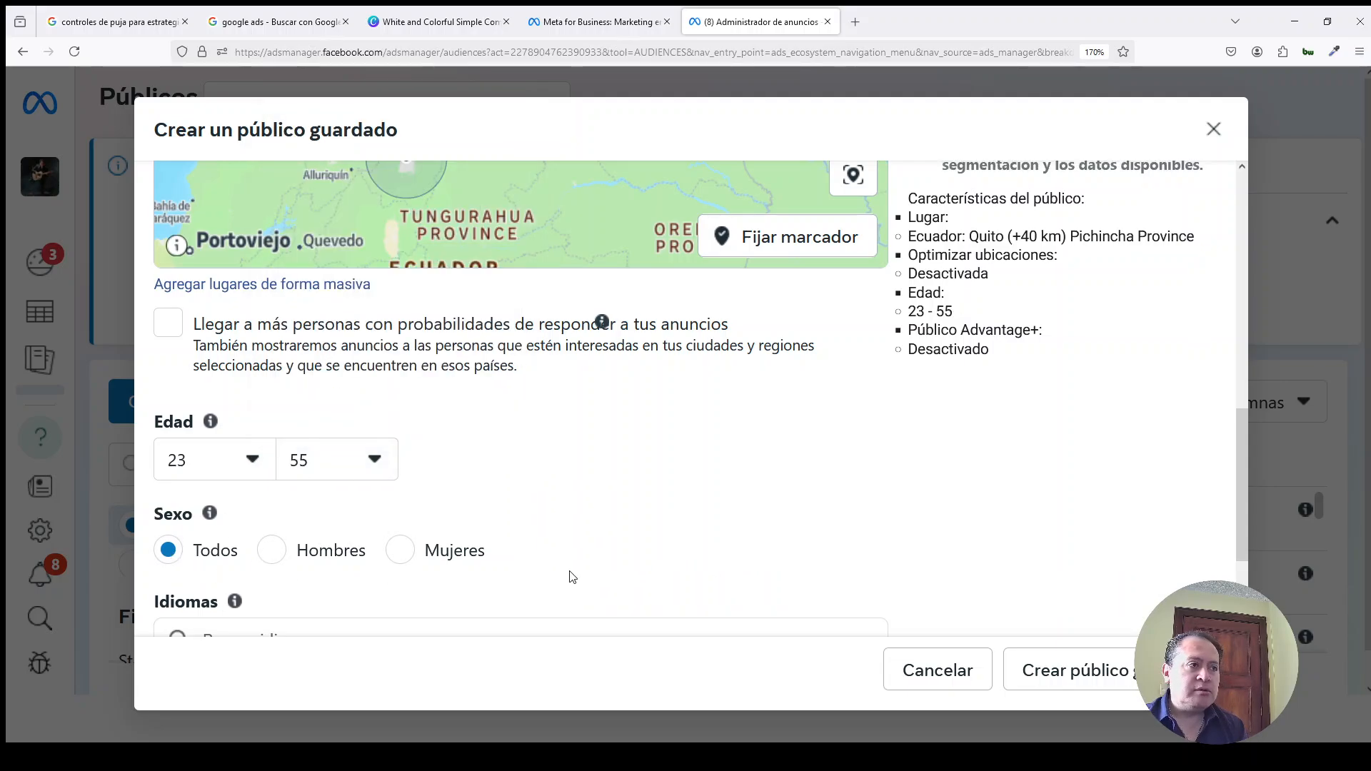
# Add Español (todos) as the audience's language.
pyautogui.scroll(-3, 660, 530)
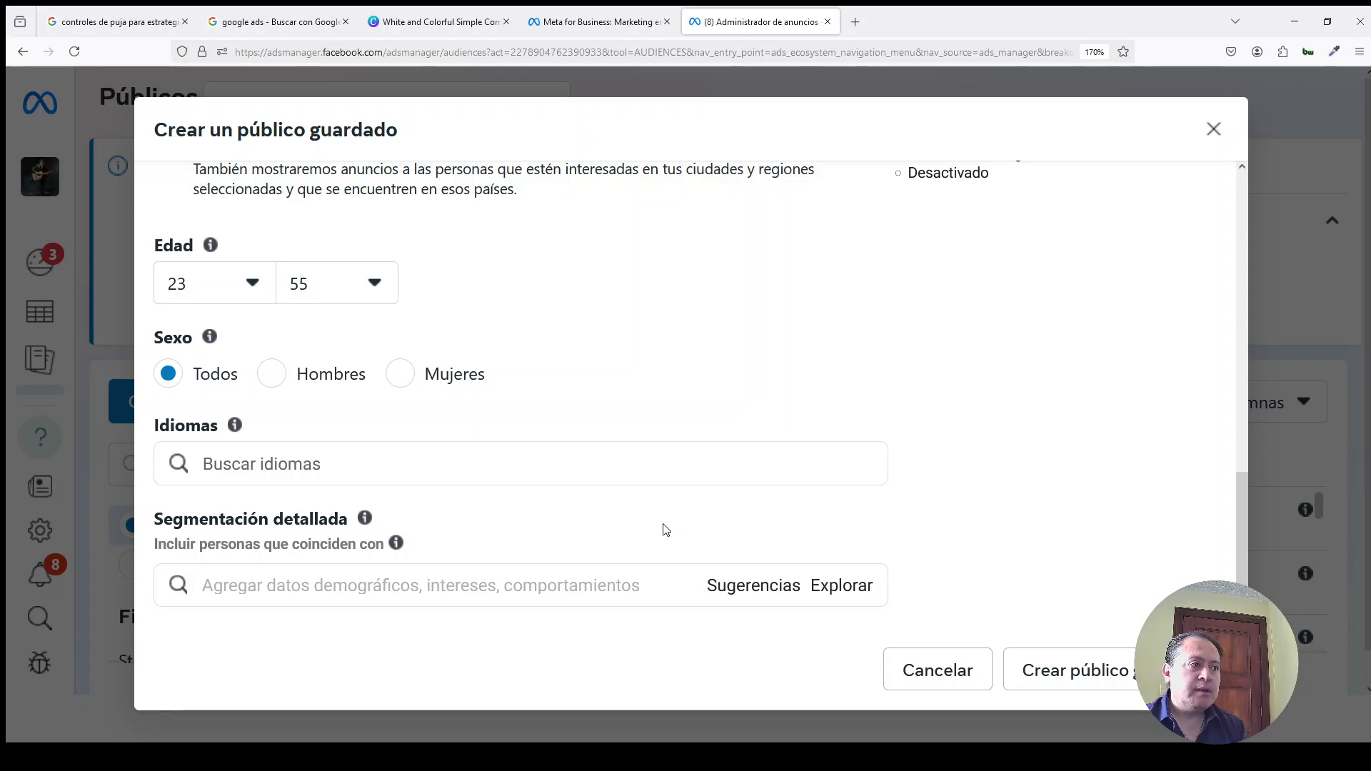
pyautogui.click(291, 466)
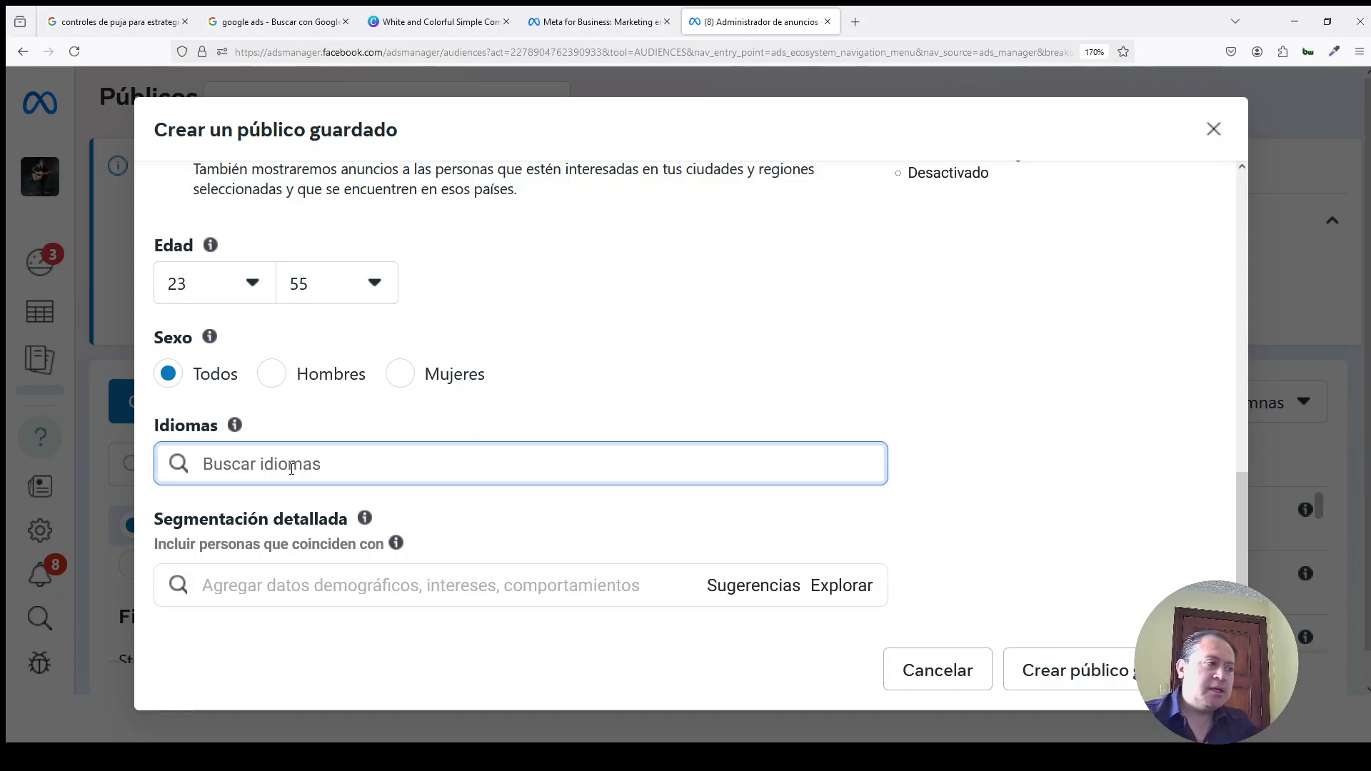
pyautogui.write('esp')
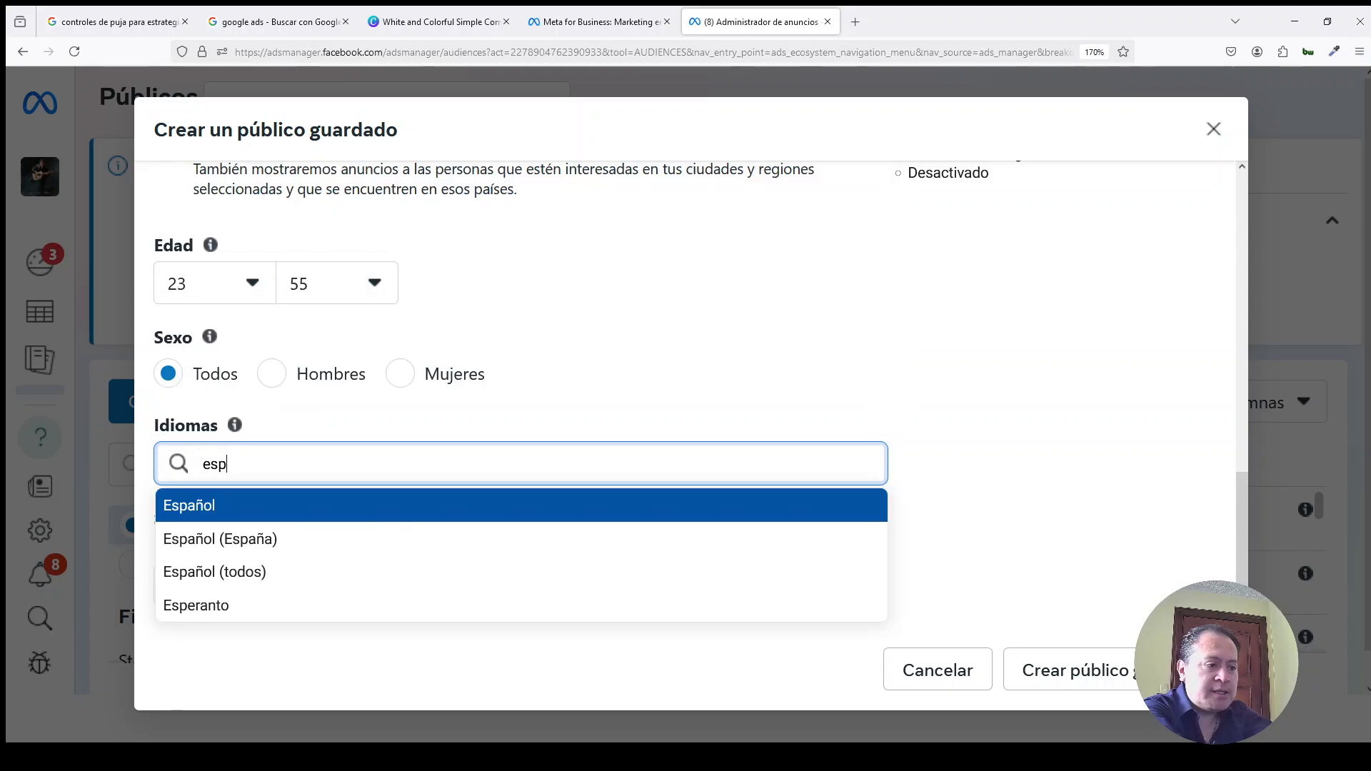
pyautogui.write('añol')
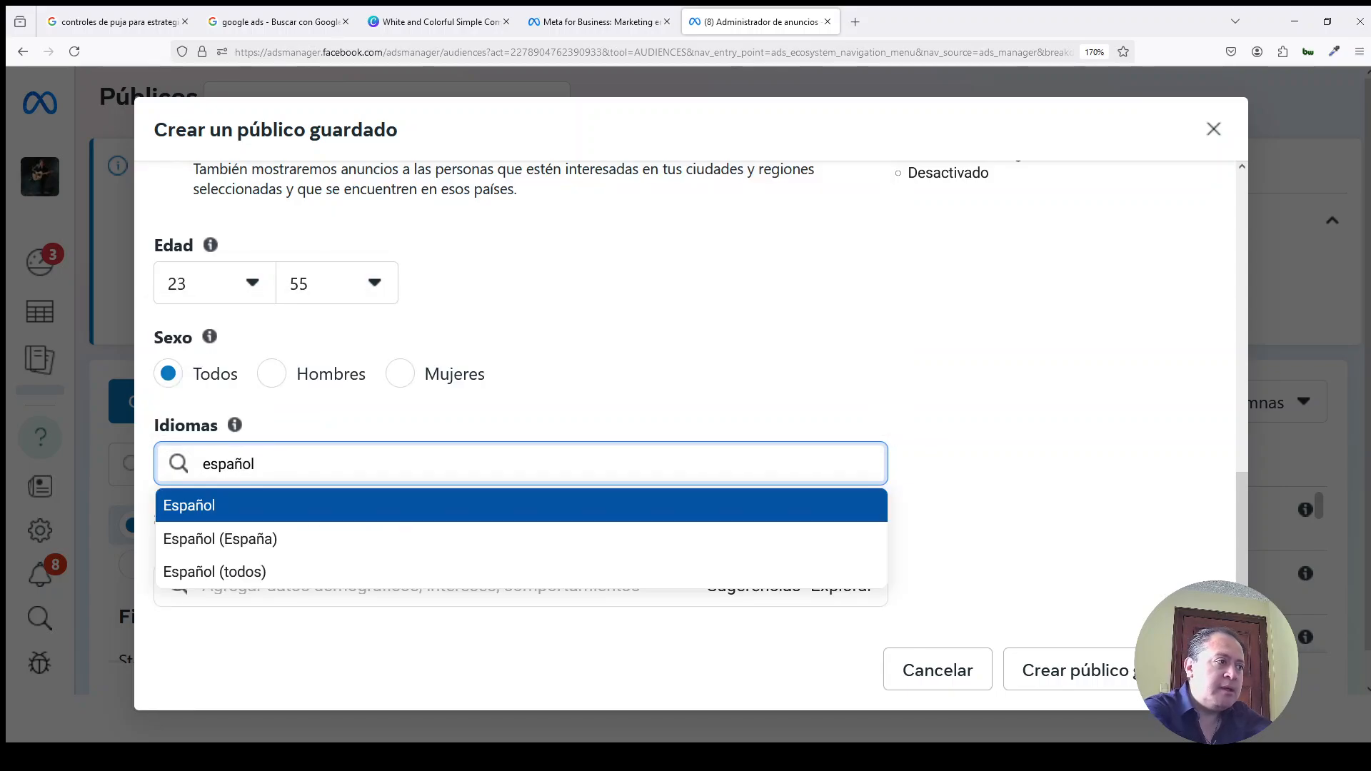
pyautogui.click(295, 574)
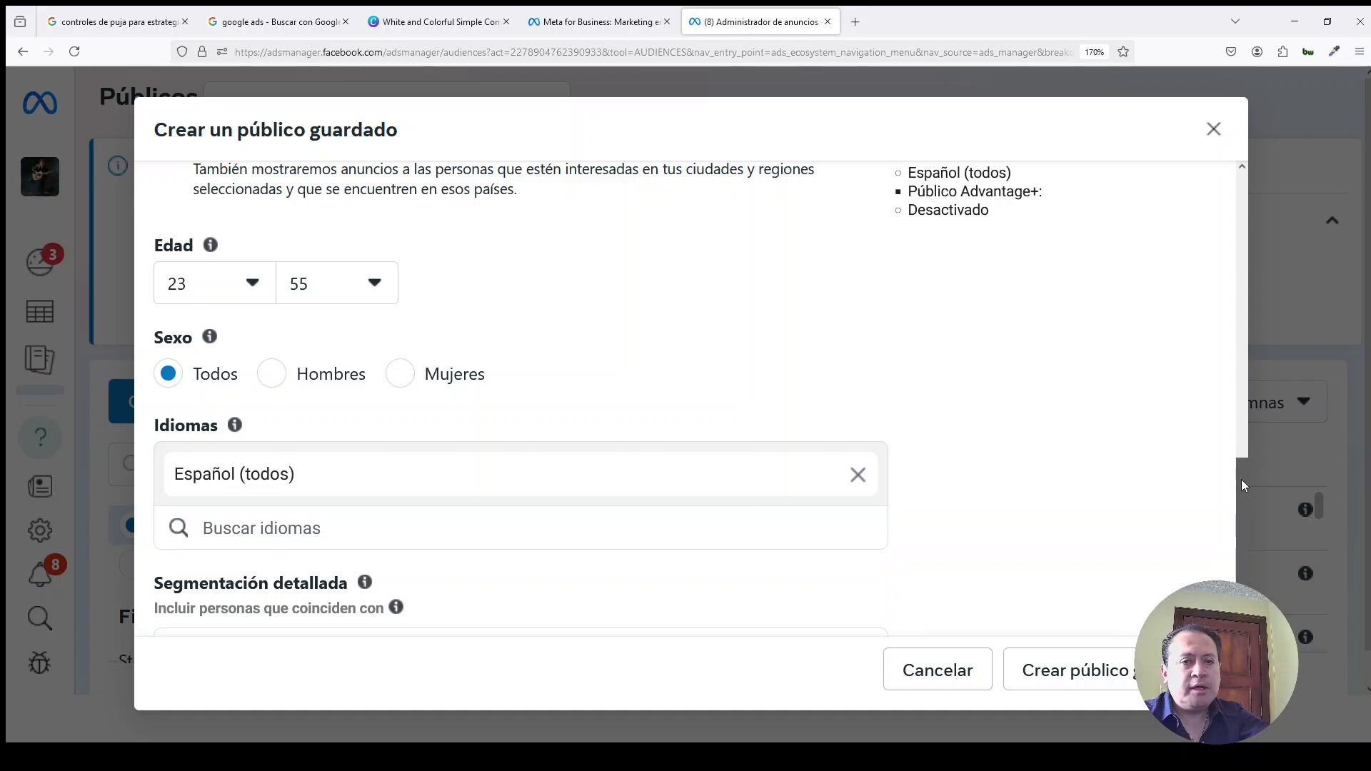
# Add the interest Salud Natural to the audience's detailed targeting.
pyautogui.moveTo(1239, 479); pyautogui.dragTo(1238, 503)
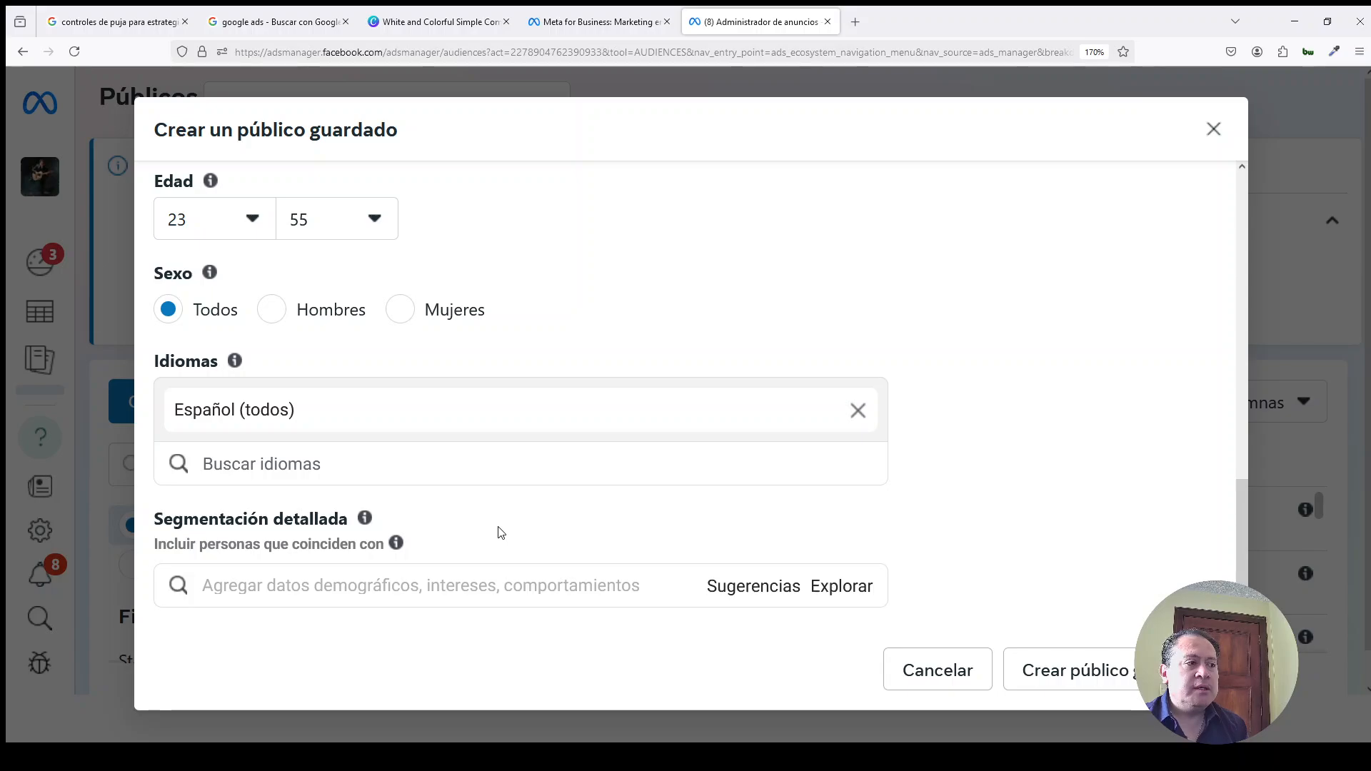
pyautogui.click(425, 584)
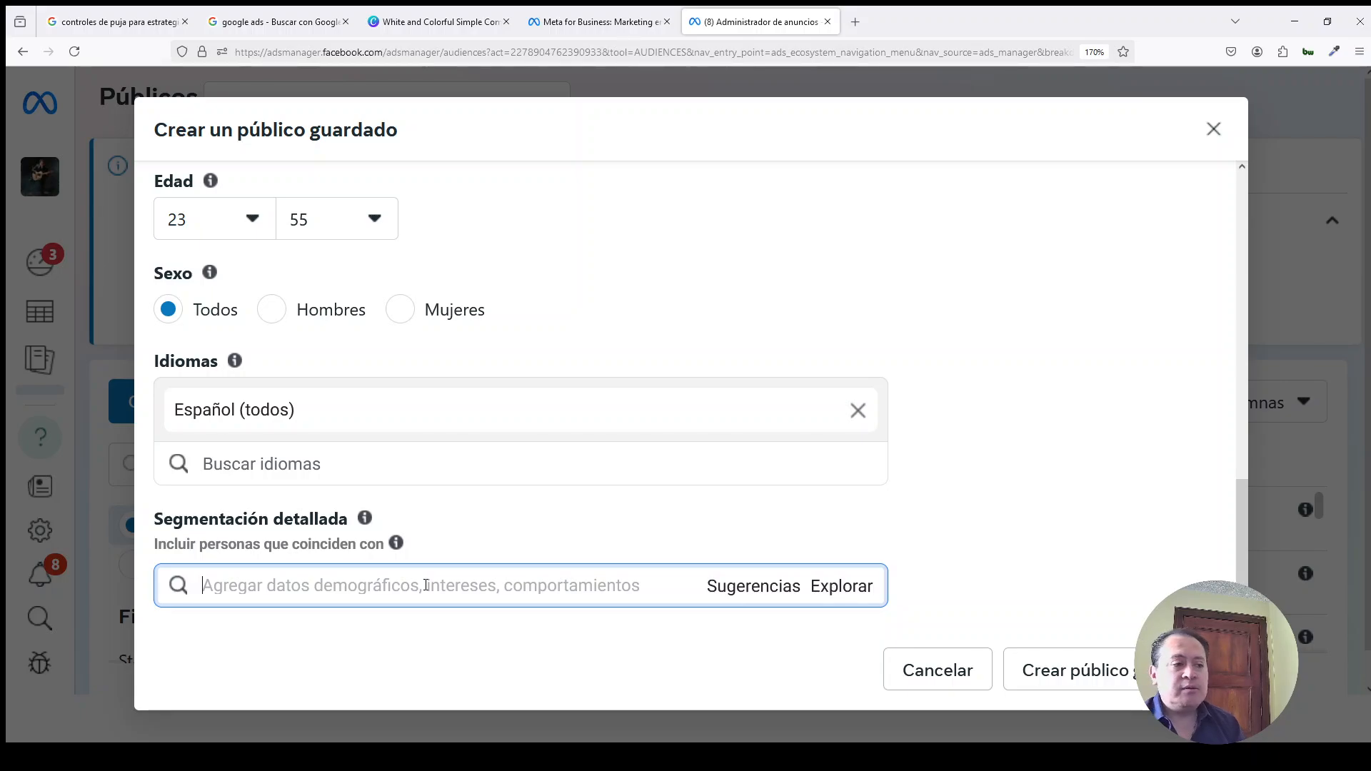
pyautogui.write('salud')
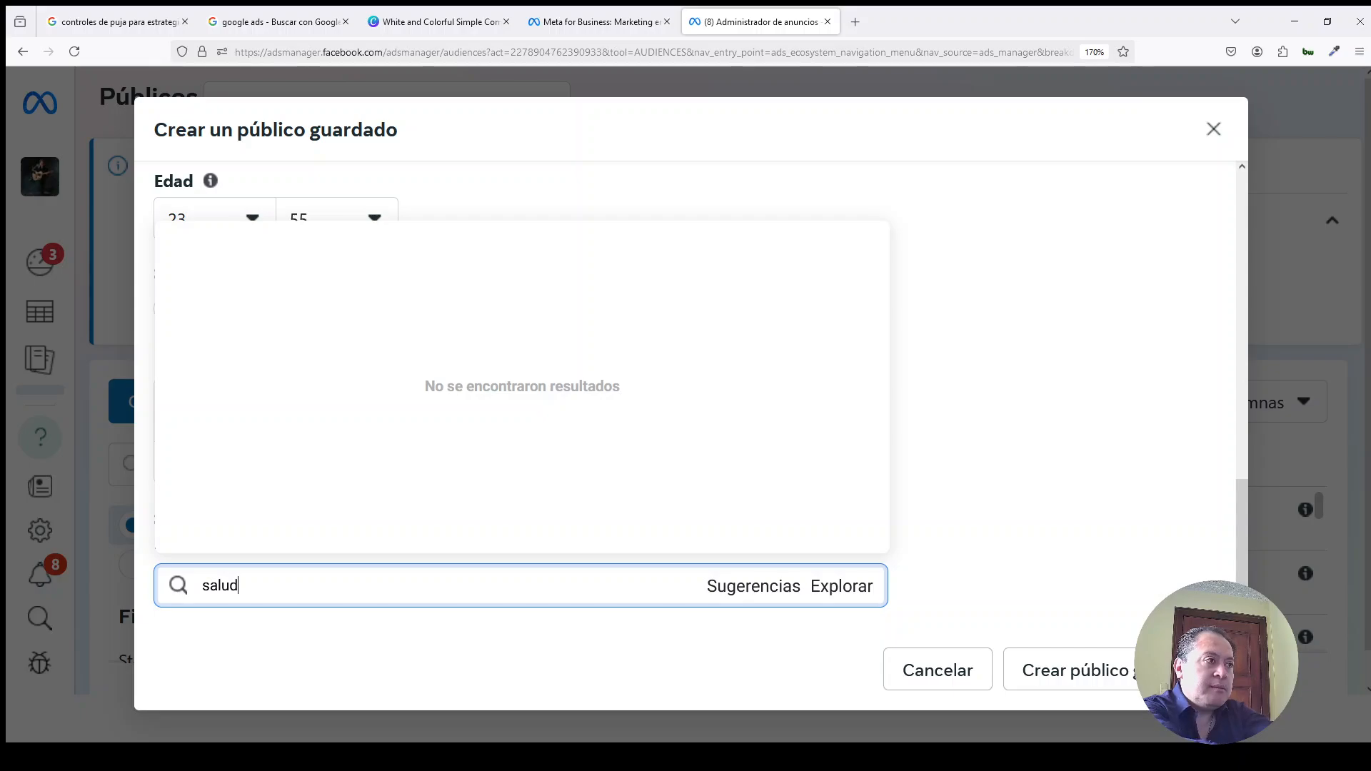
pyautogui.write(' n')
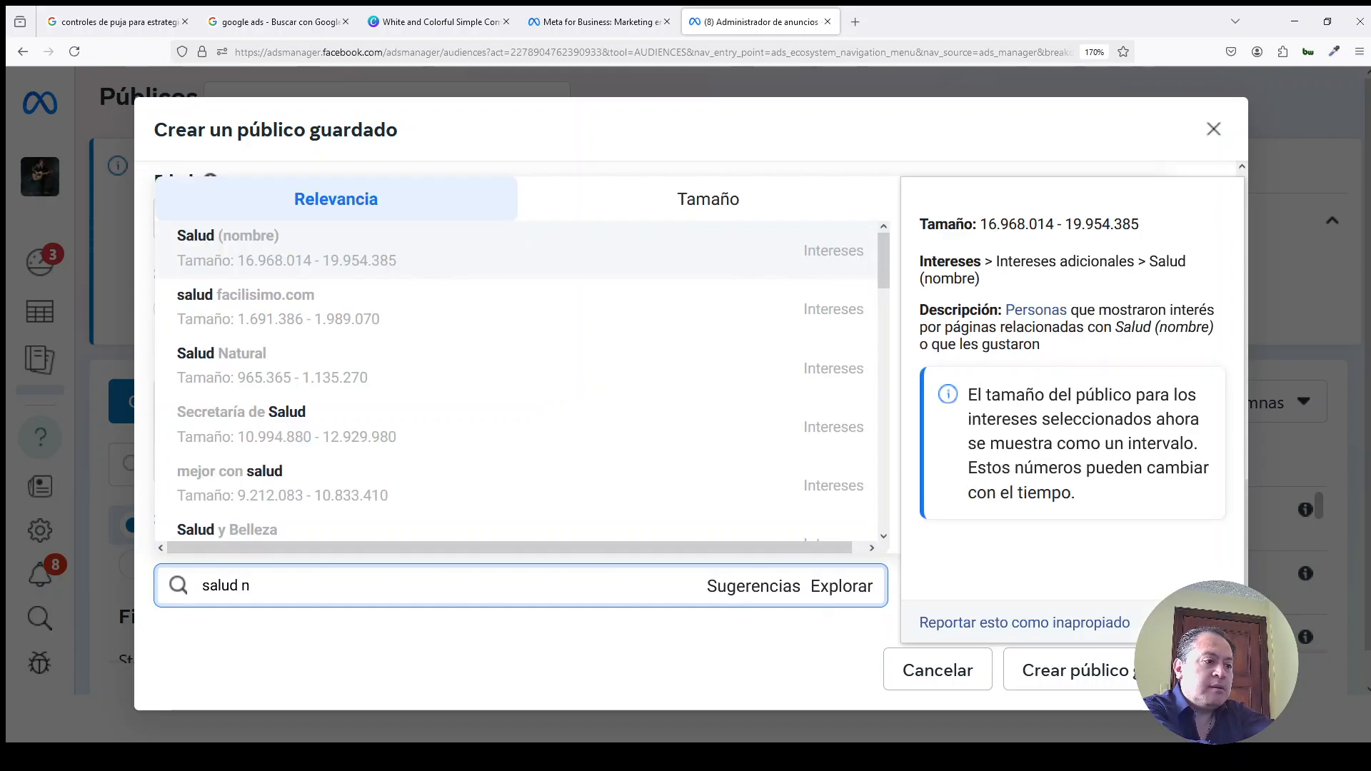
pyautogui.write('at')
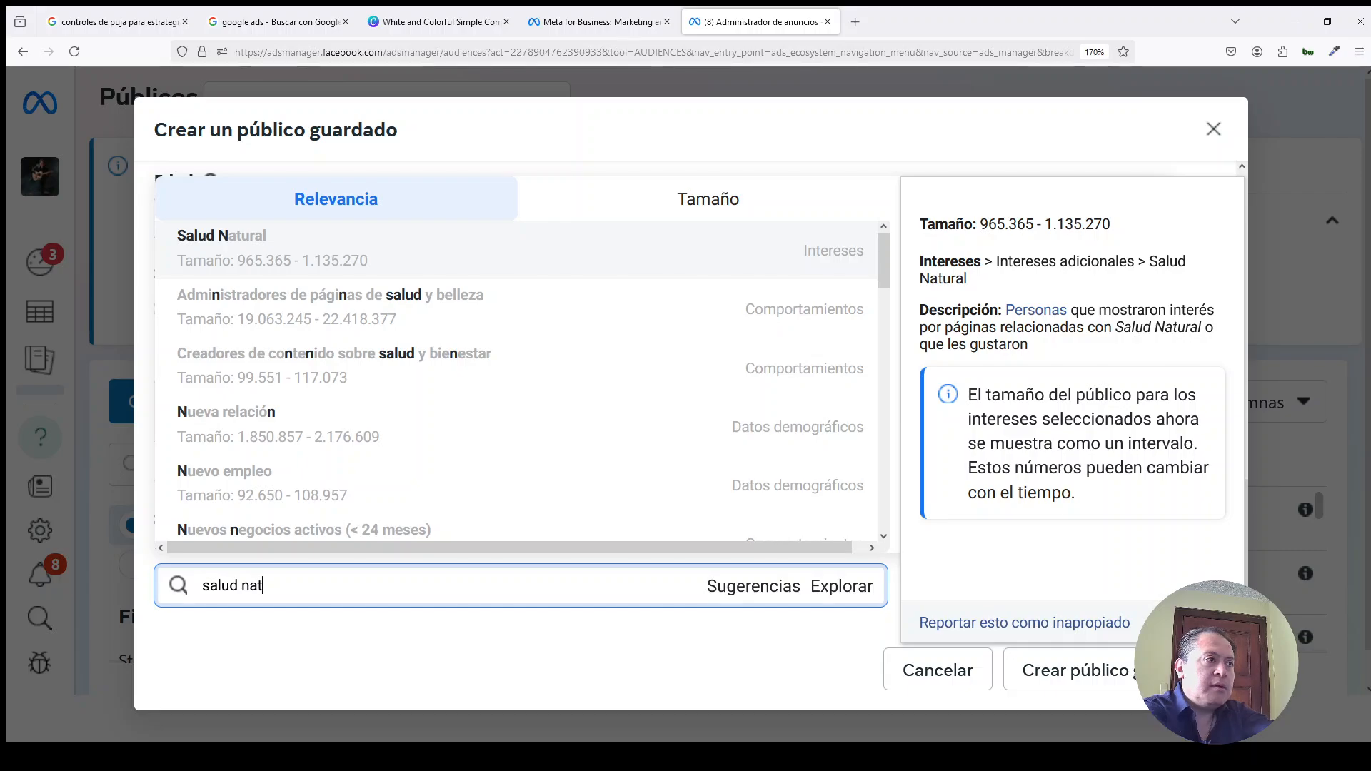
pyautogui.click(314, 264)
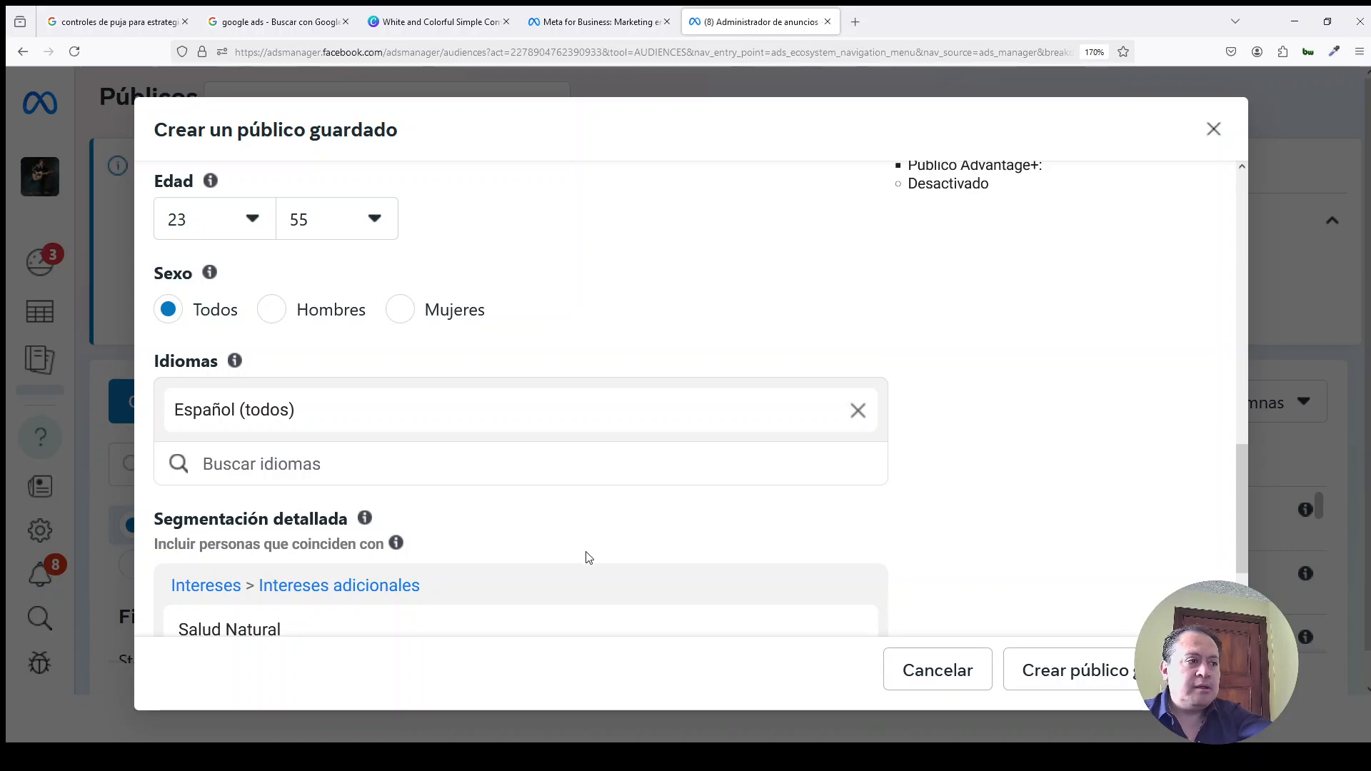
# Add the interest Salud (nombre) to the audience's detailed targeting.
pyautogui.scroll(-3, 585, 559)
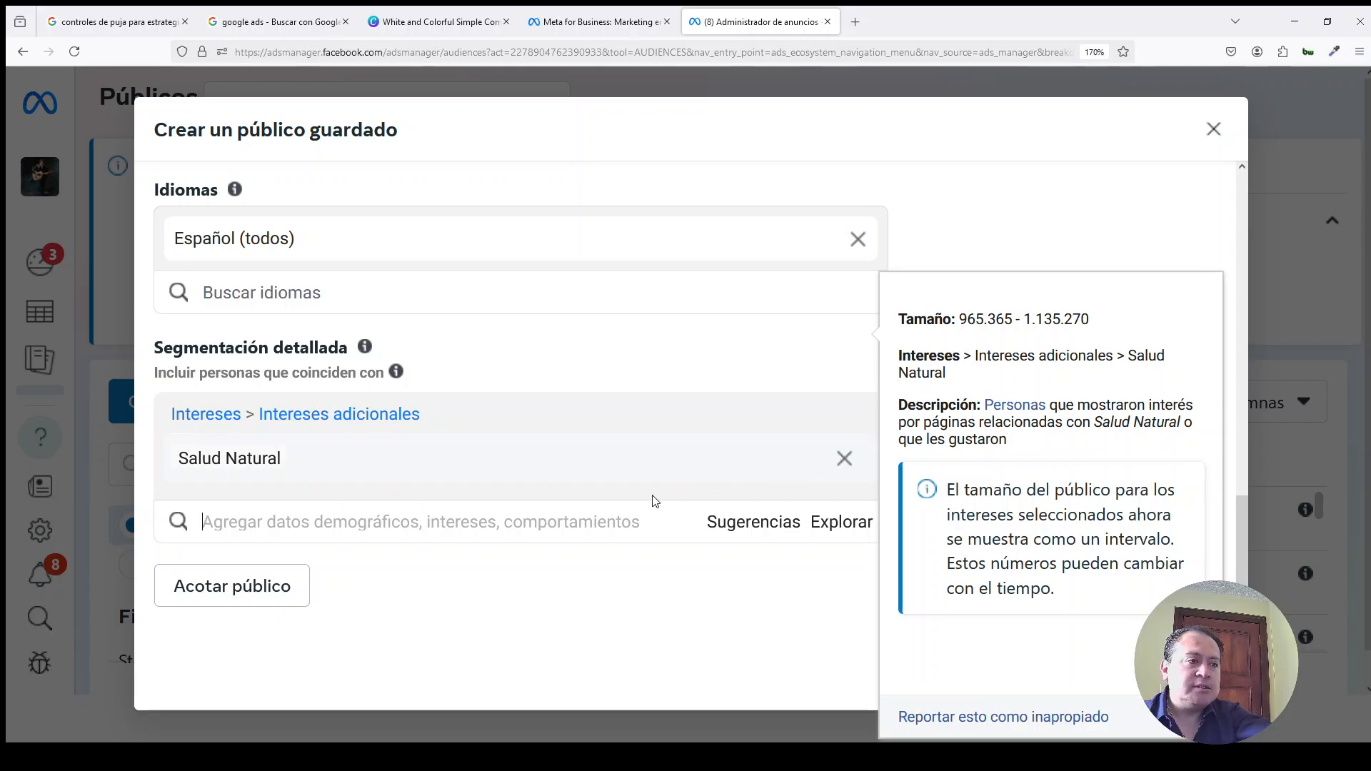
pyautogui.click(358, 522)
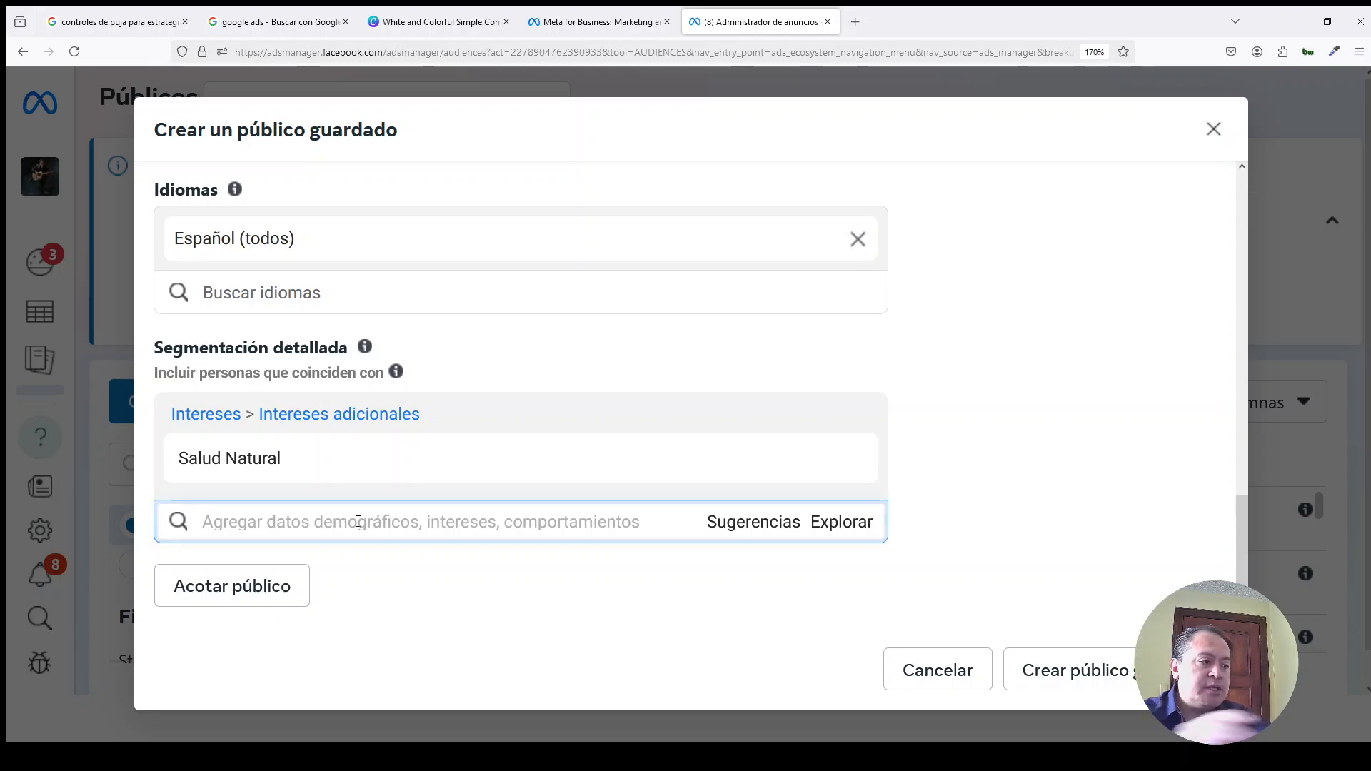
pyautogui.write('Sa')
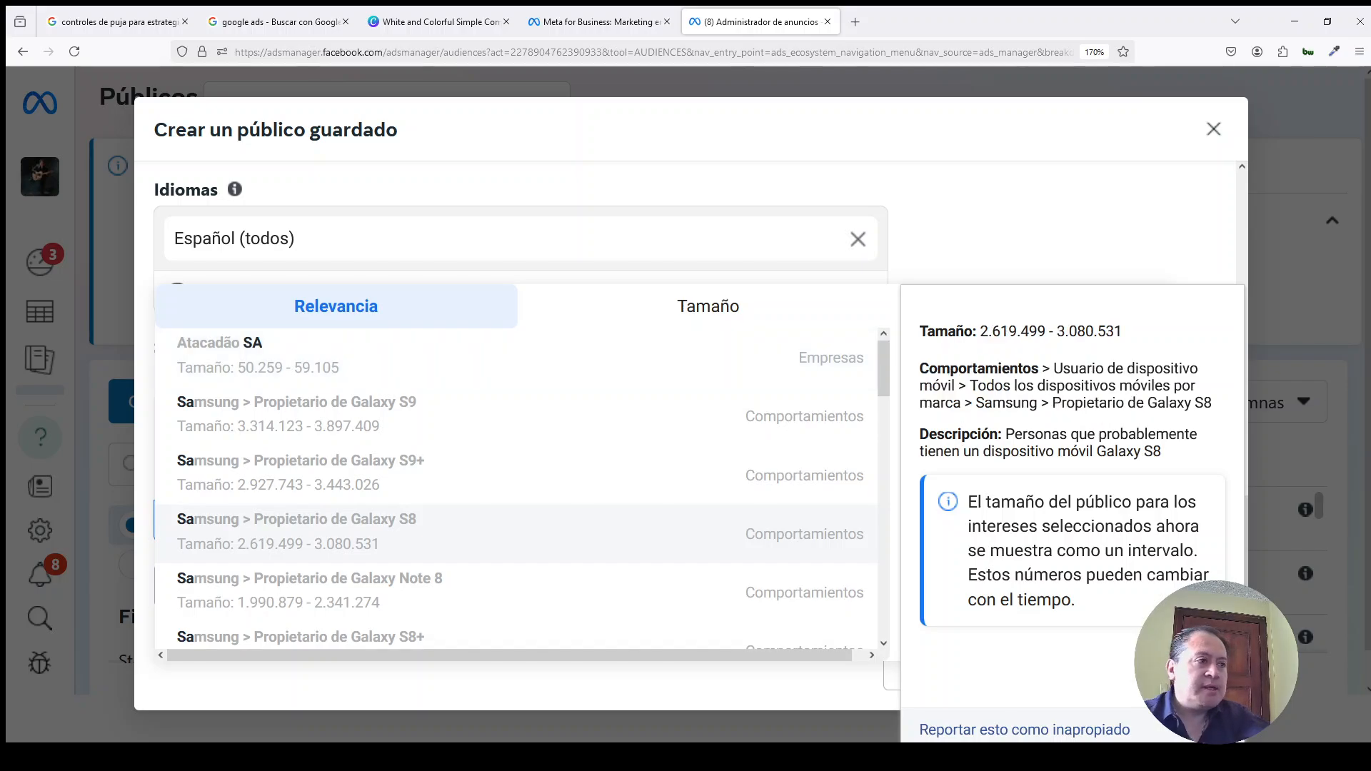
pyautogui.write('lud')
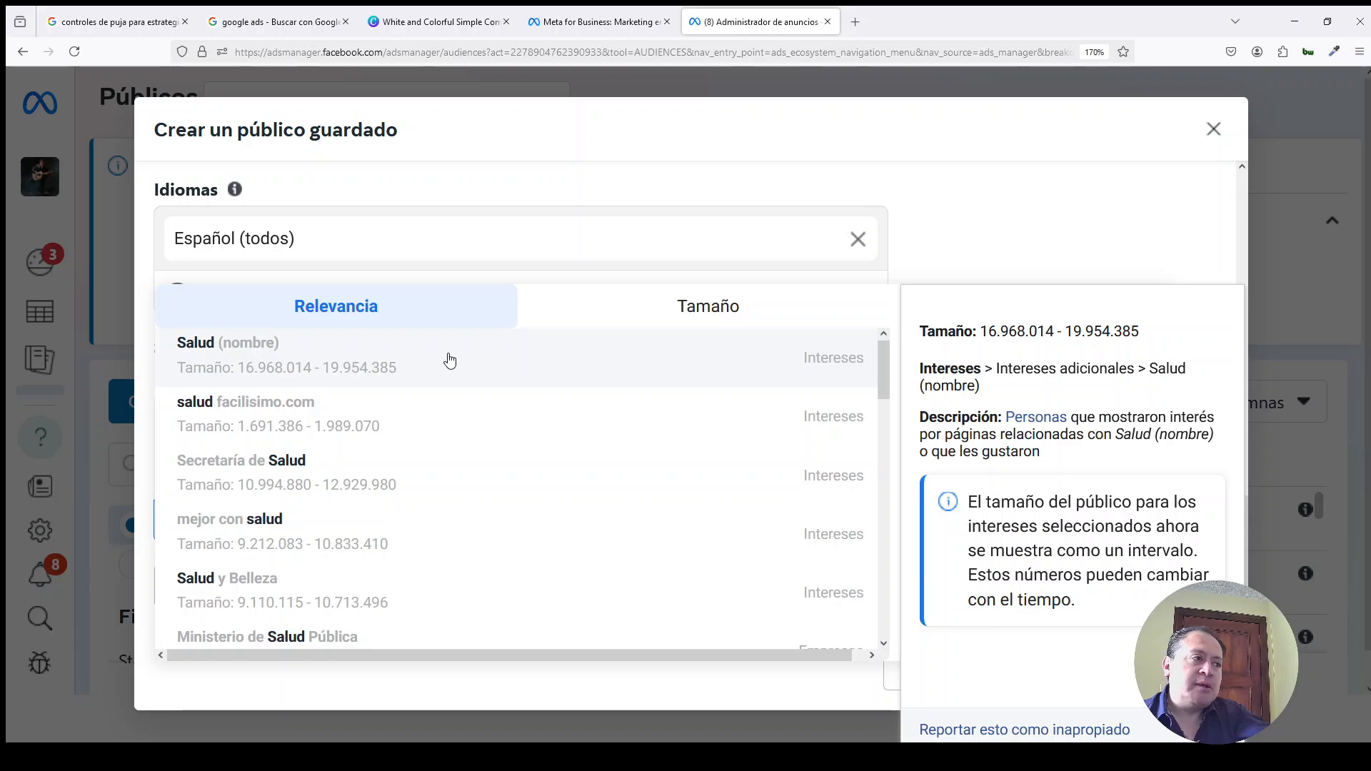
pyautogui.click(449, 359)
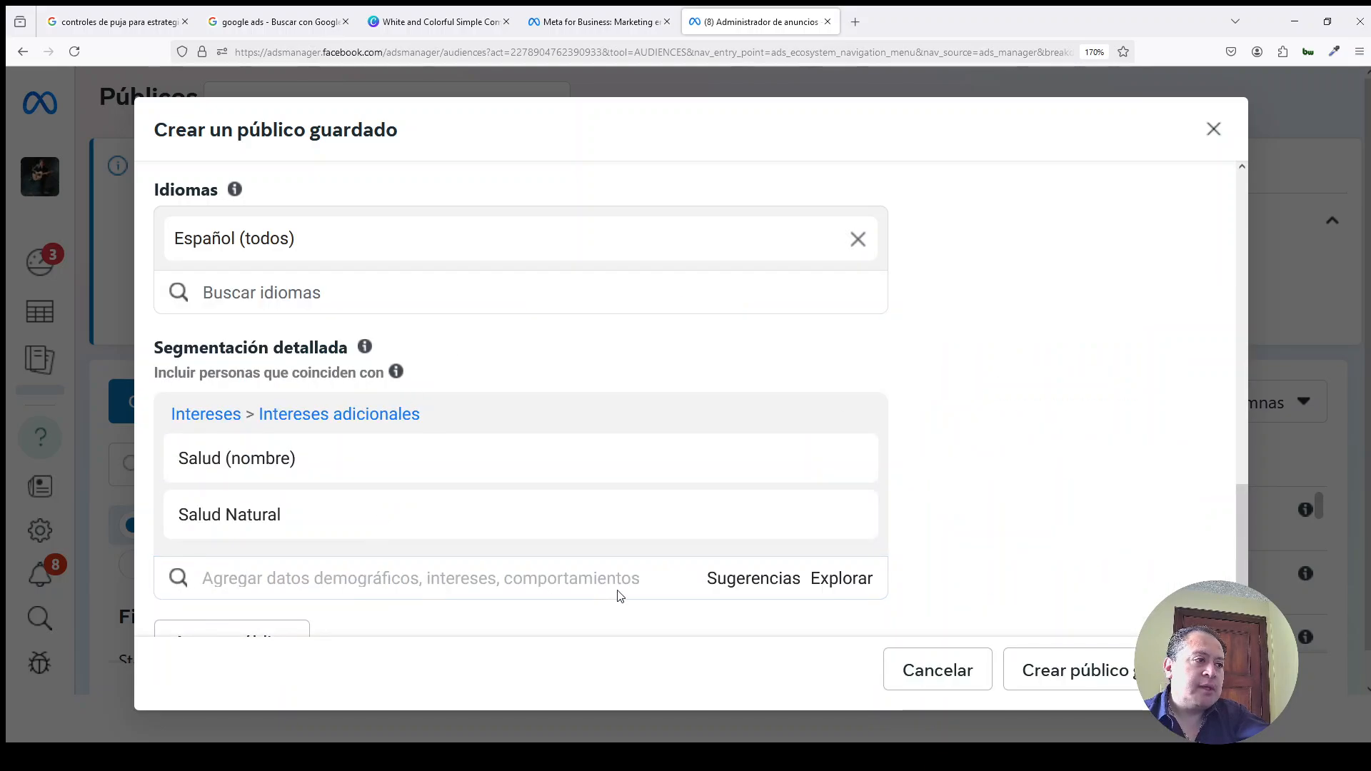
# Add the suggested interest Producto natural (ciencia) to the audience's detailed targeting.
pyautogui.moveTo(350, 477)
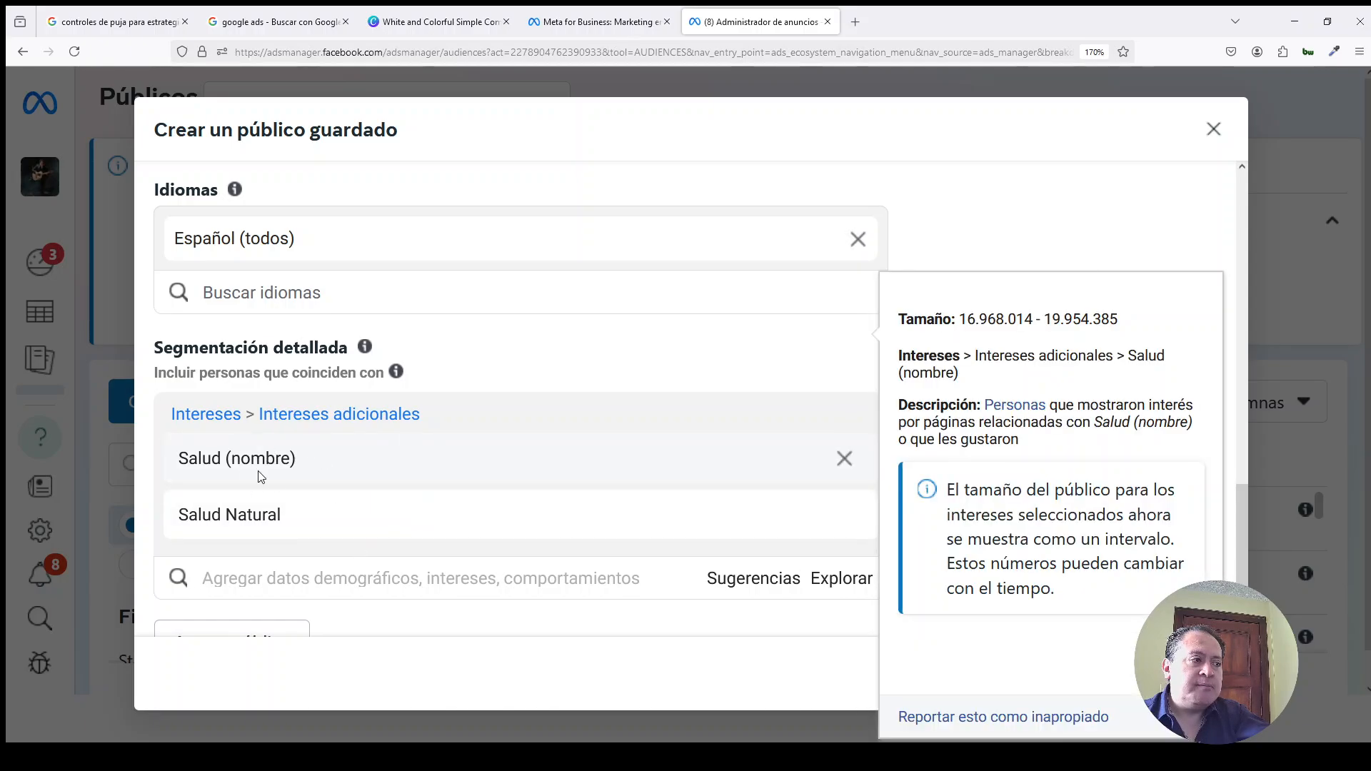
pyautogui.click(743, 579)
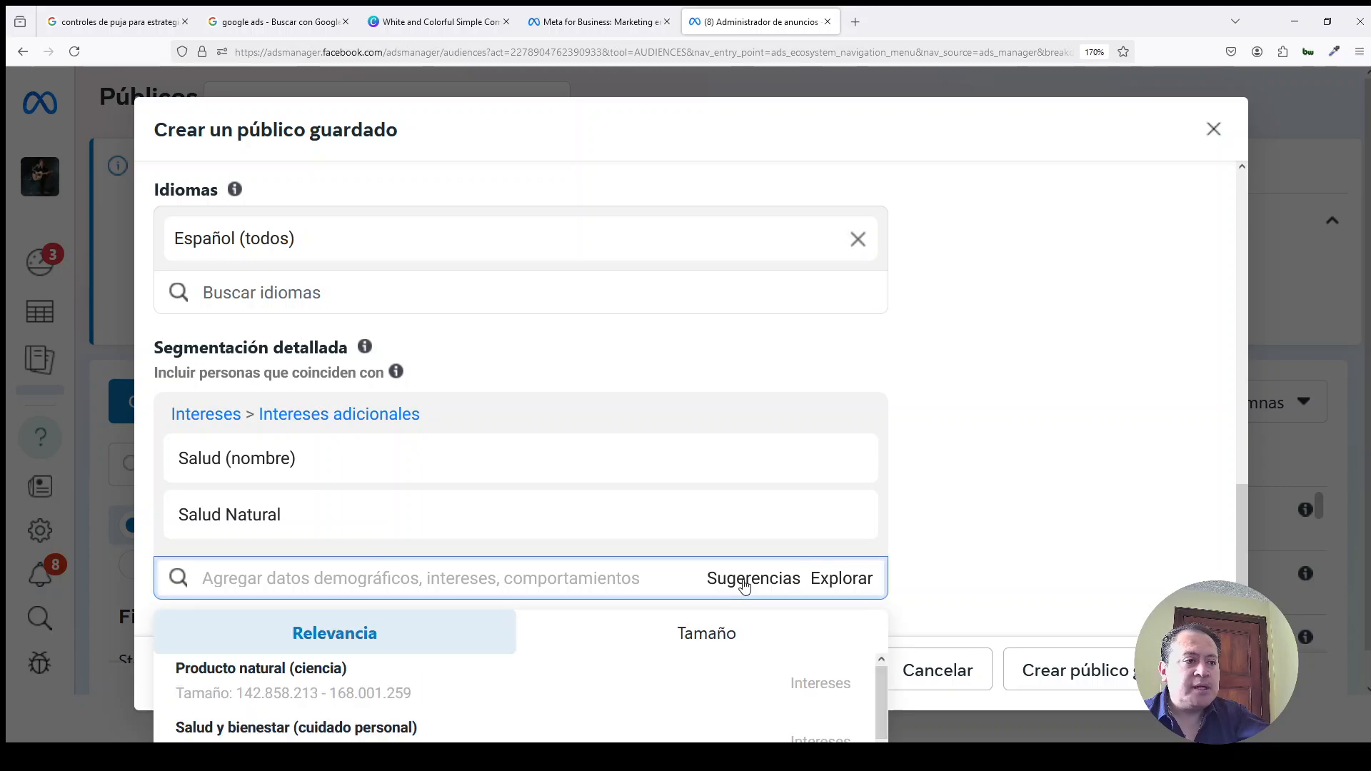
pyautogui.moveTo(431, 686)
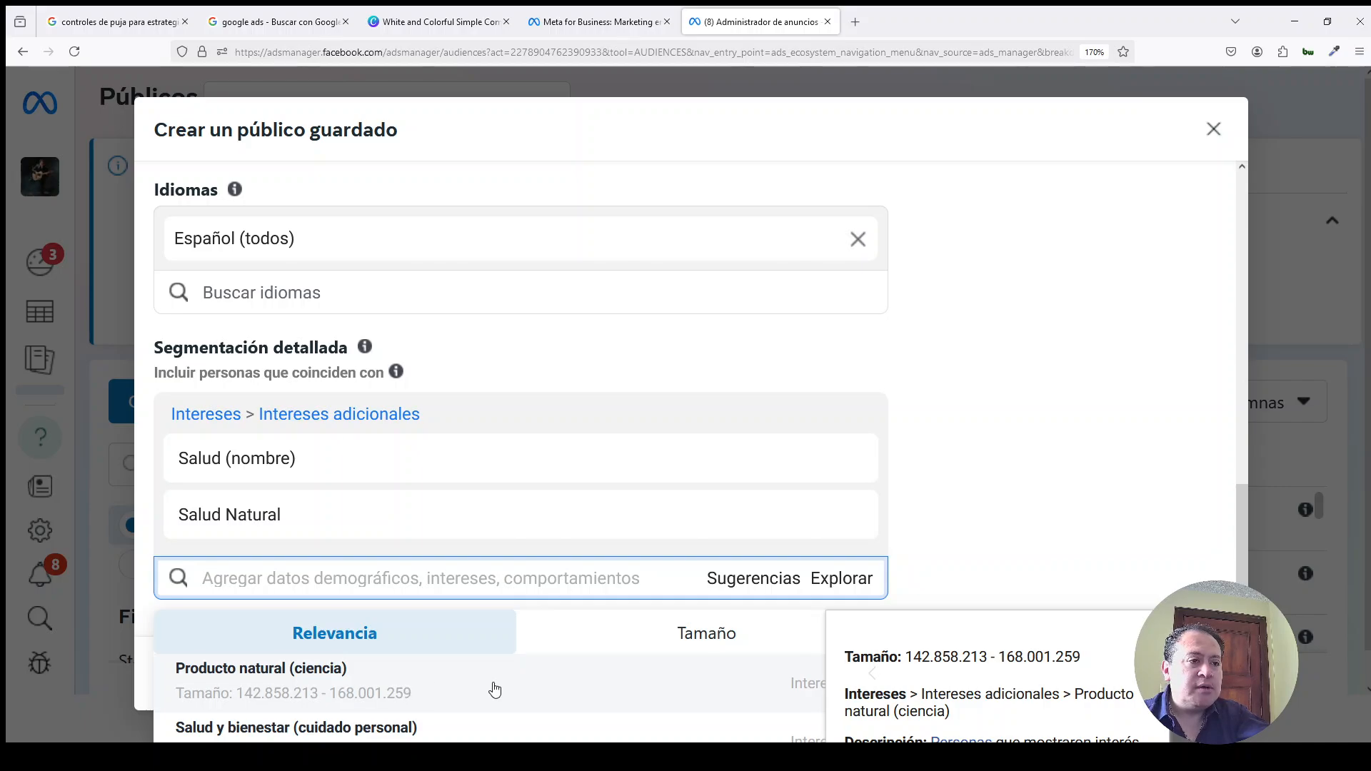
pyautogui.scroll(-2, 491, 686)
pyautogui.scroll(2, 443, 678)
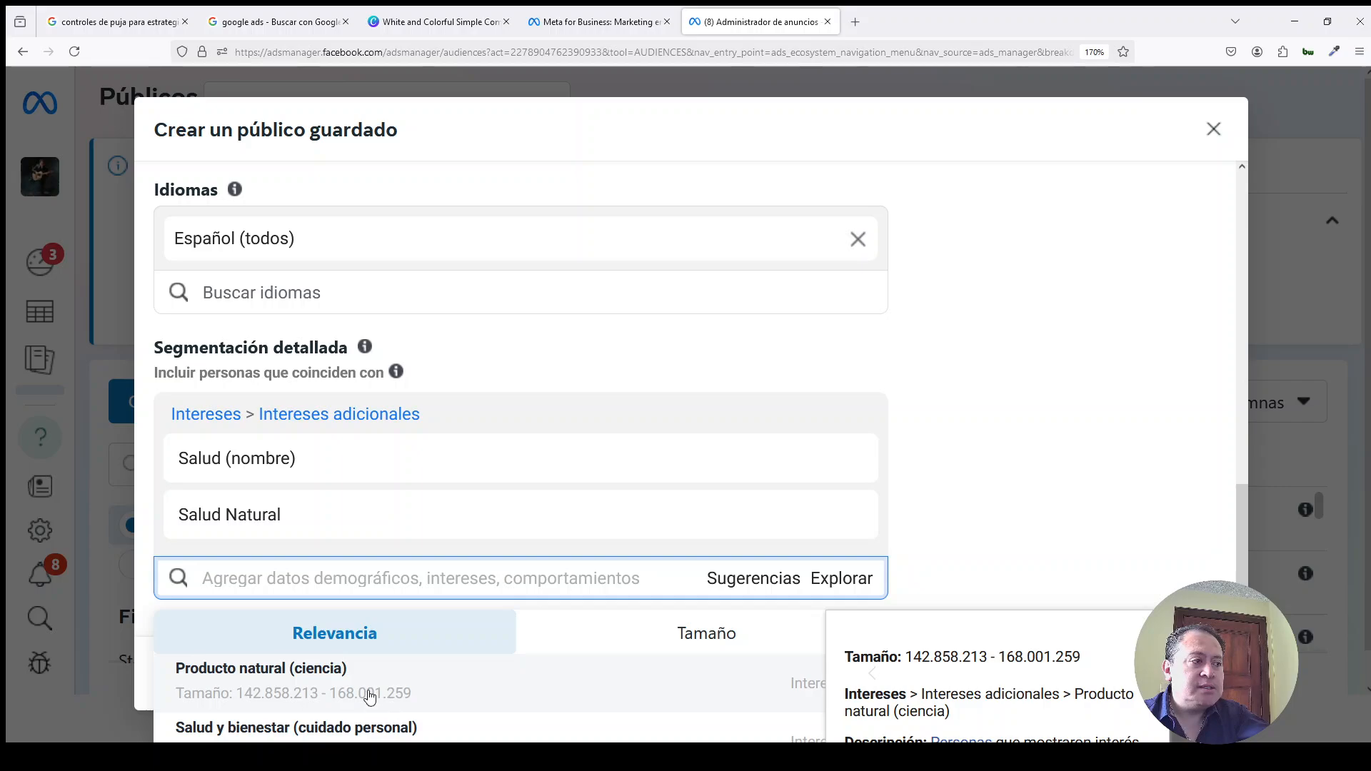
pyautogui.click(370, 696)
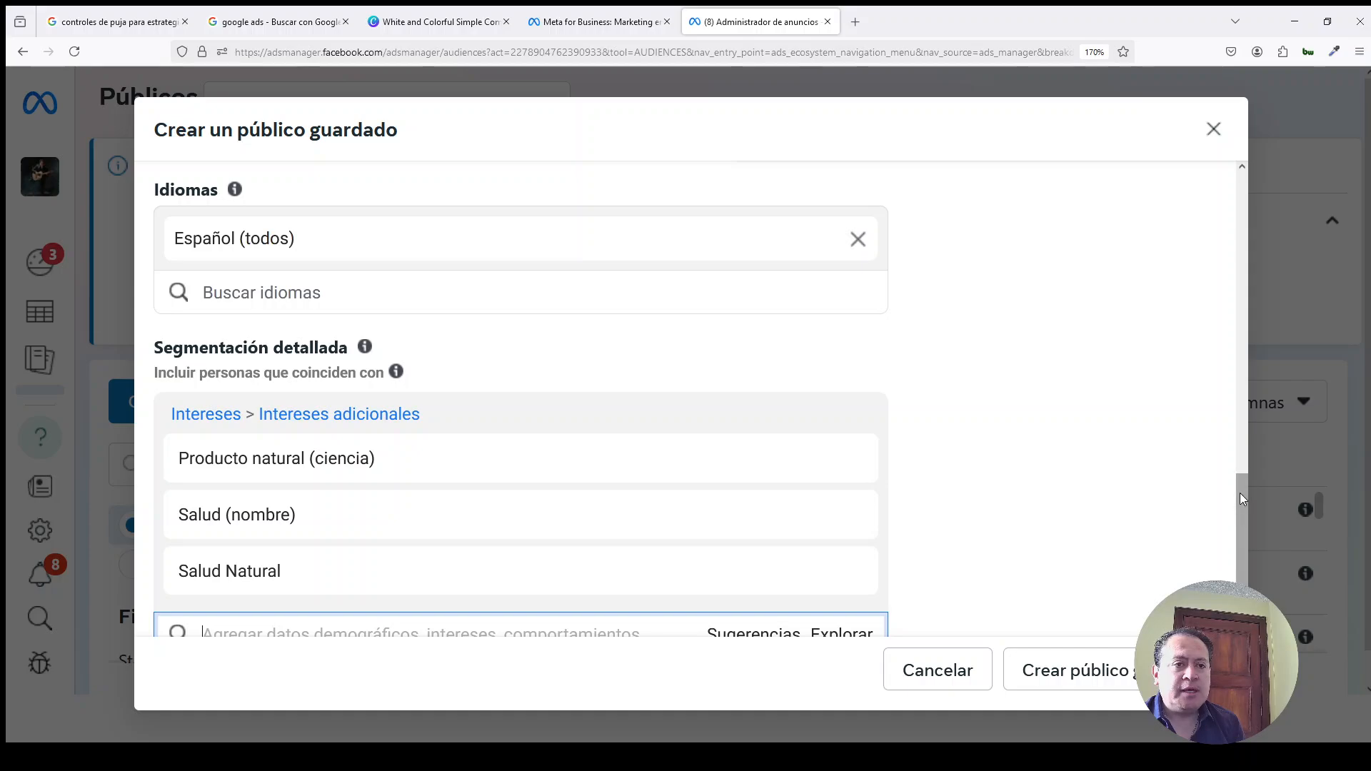
pyautogui.moveTo(1240, 494); pyautogui.dragTo(1237, 581)
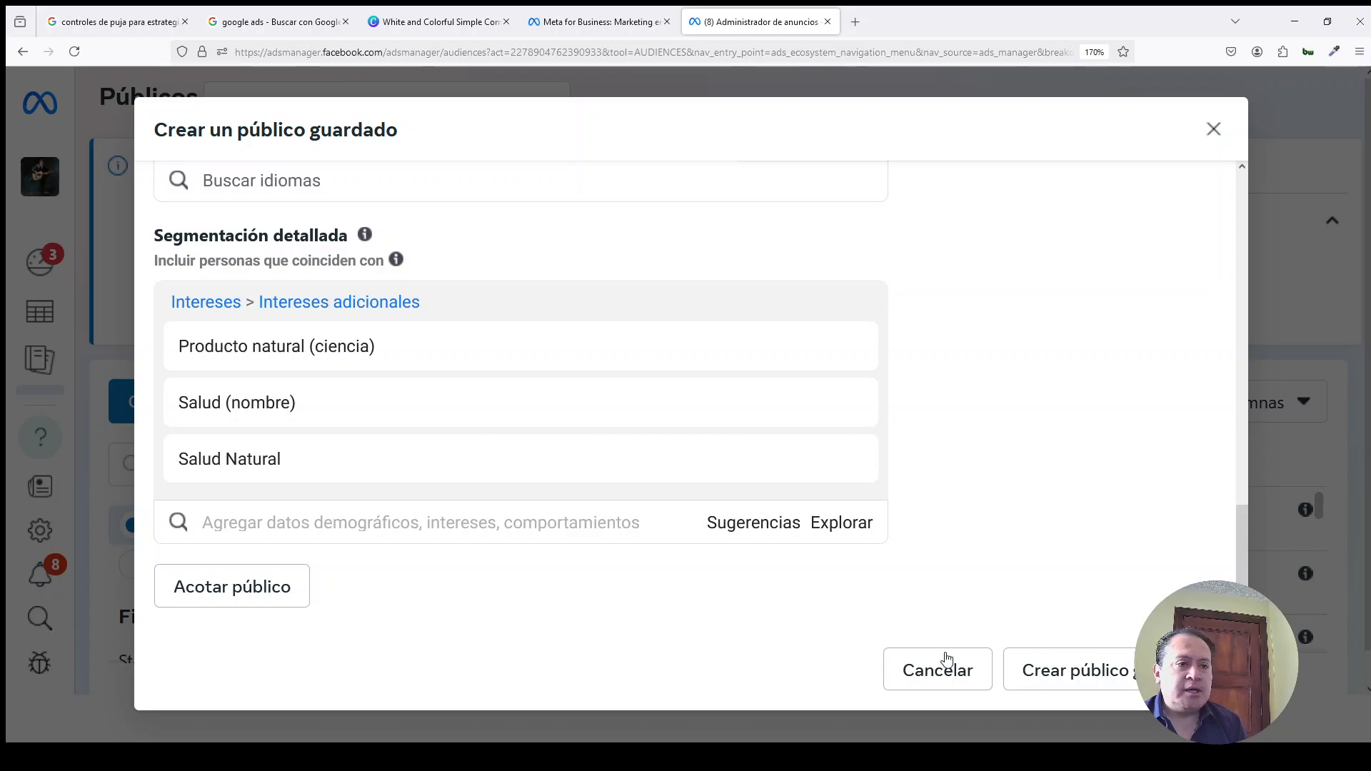
# Create the configured Quito saved audience, and start another saved audience named Guayaquil.
pyautogui.click(1100, 683)
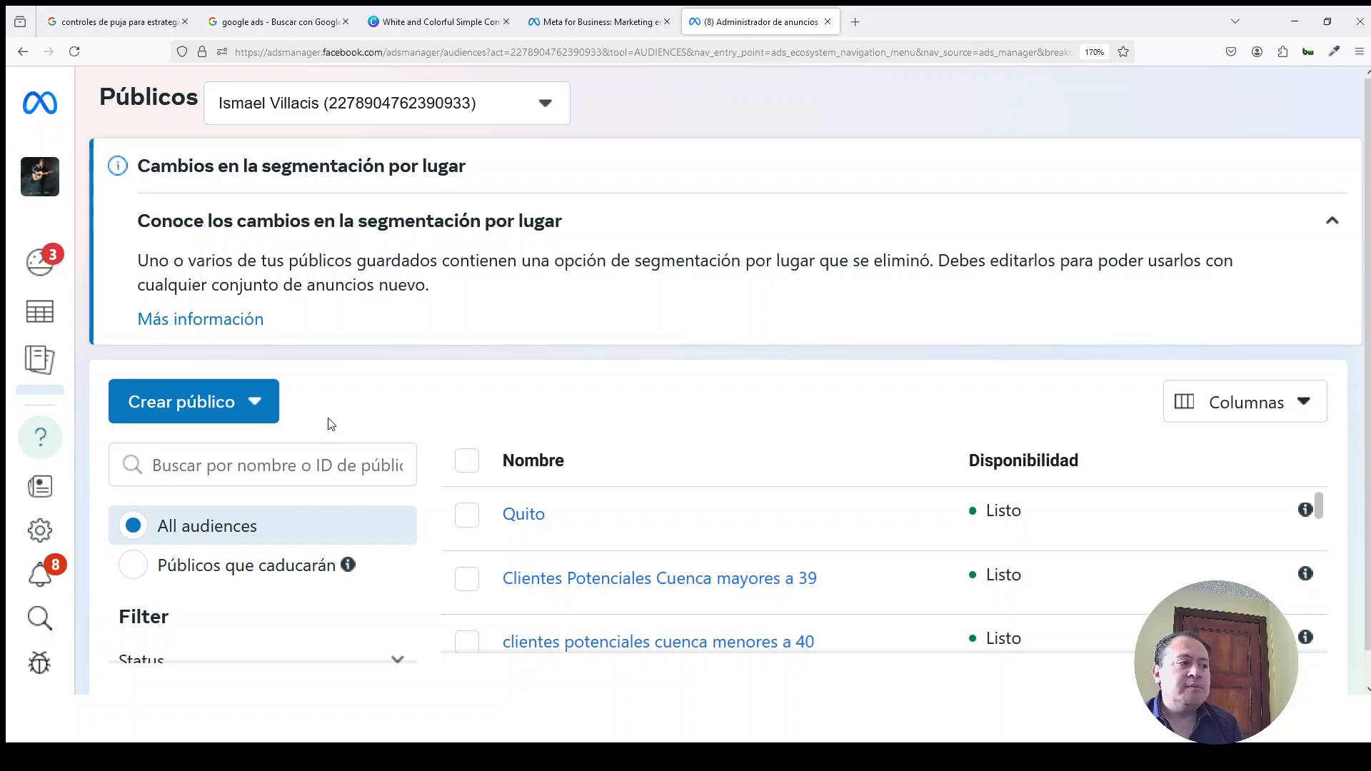
pyautogui.click(260, 408)
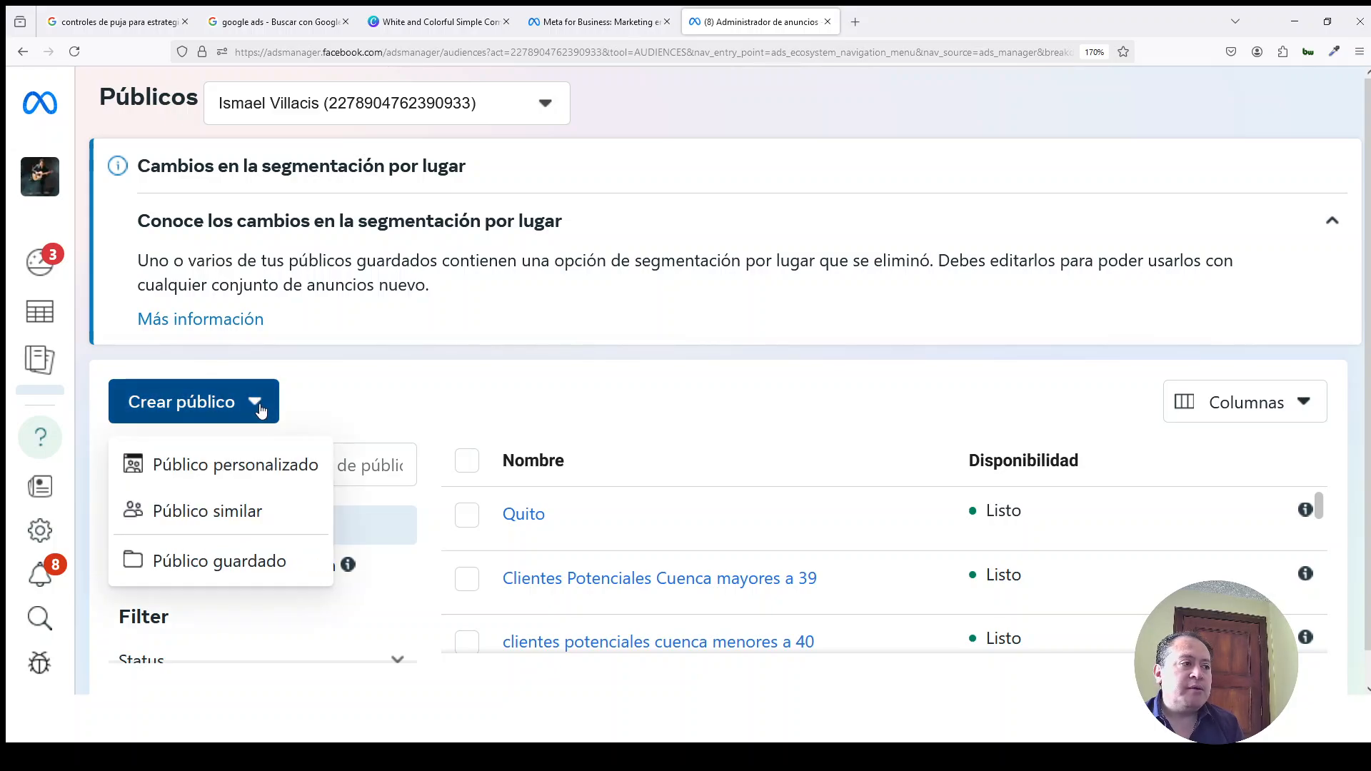
pyautogui.moveTo(222, 571)
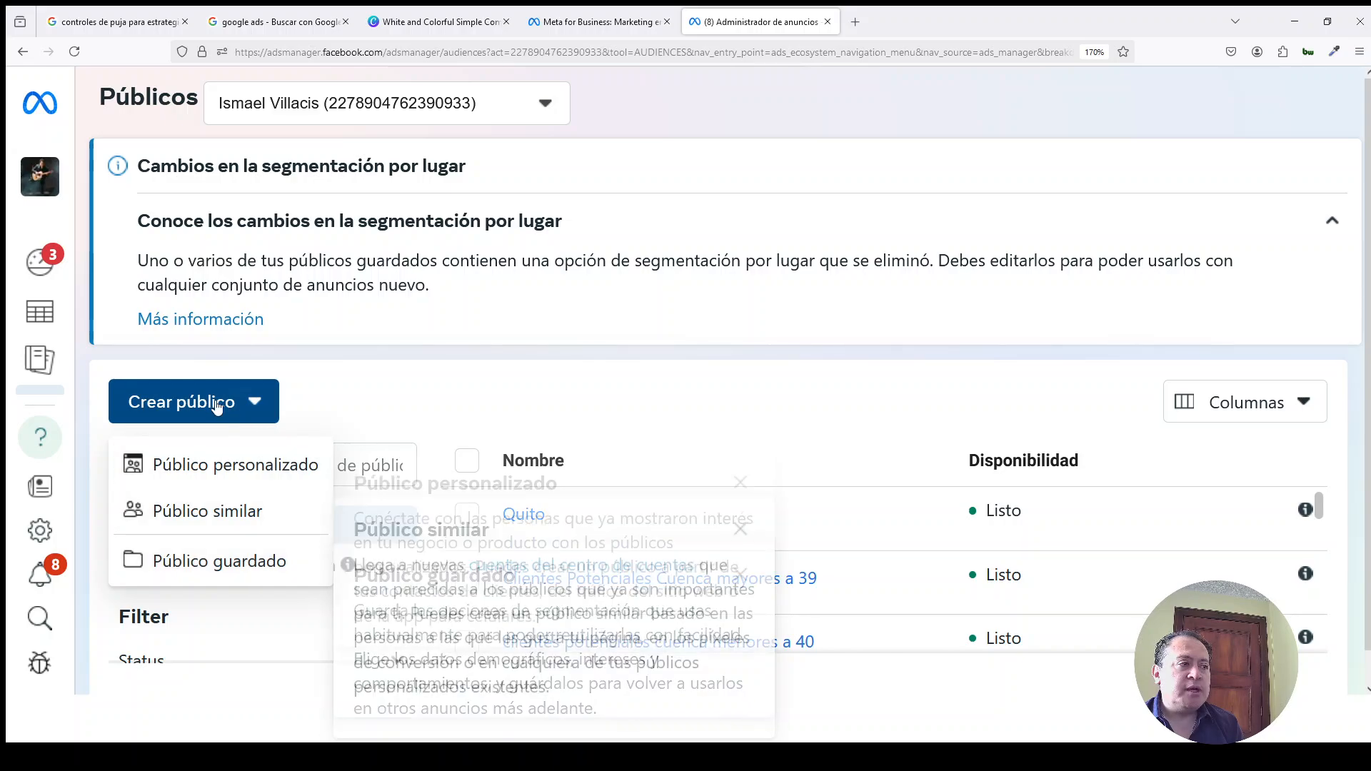
pyautogui.click(234, 568)
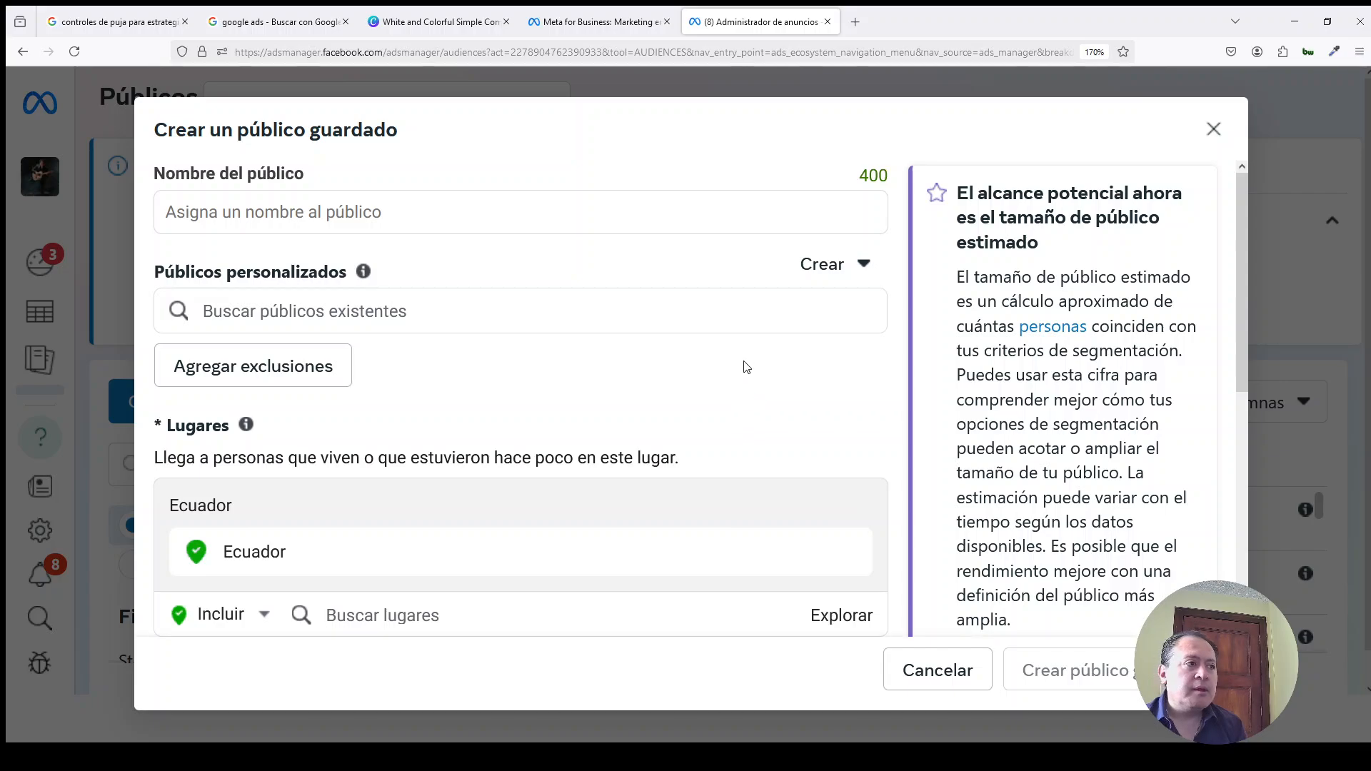
pyautogui.click(193, 205)
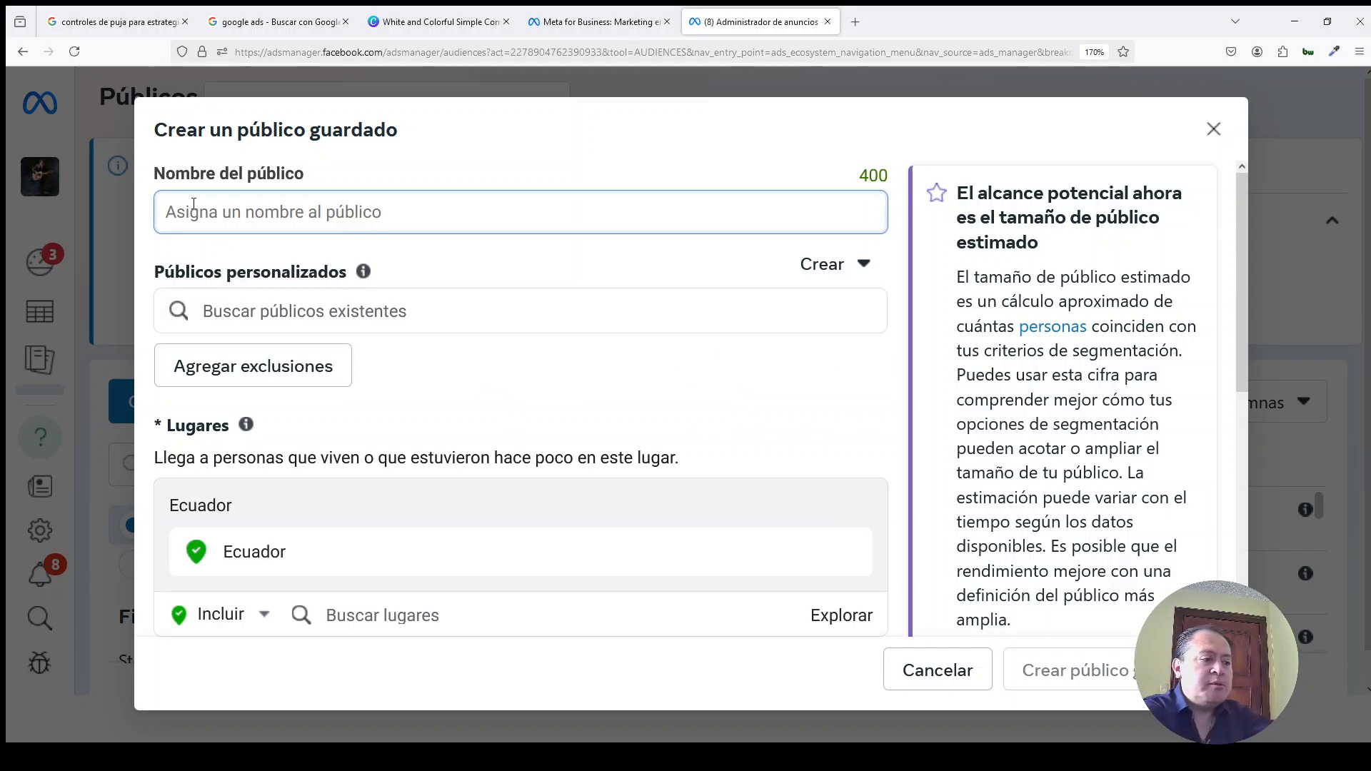
pyautogui.write('Guayaqui')
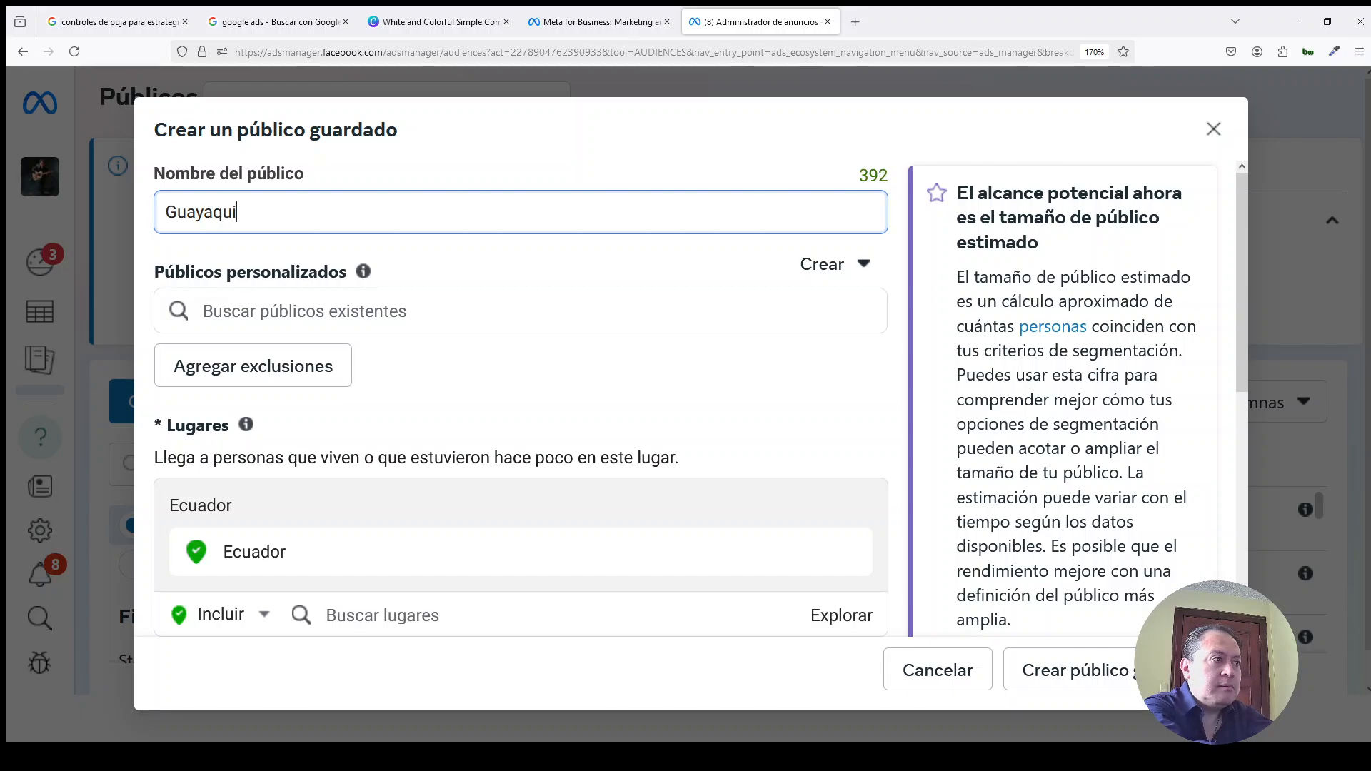
pyautogui.write('l')
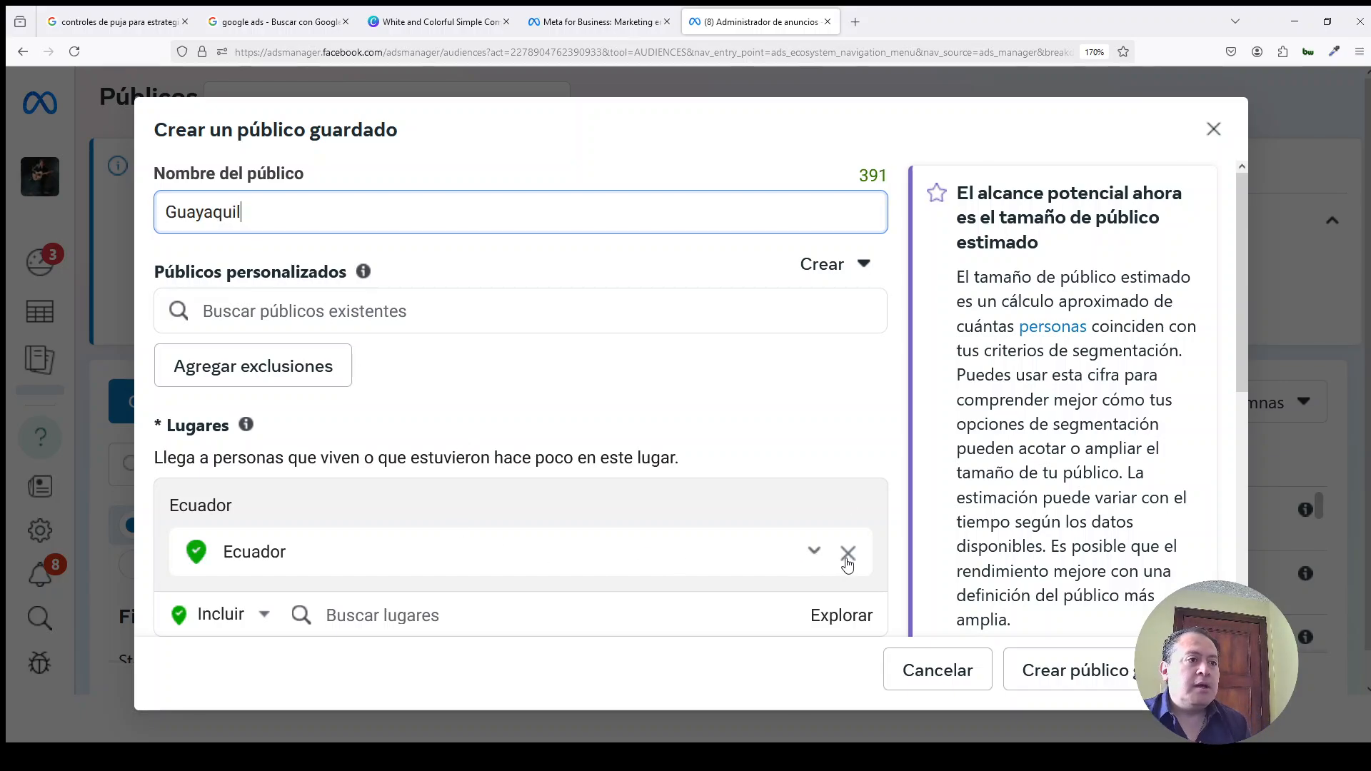
# Replace Ecuador with the city Guayaquil, Guayas Province, Ecuador as the audience's included location.
pyautogui.click(848, 559)
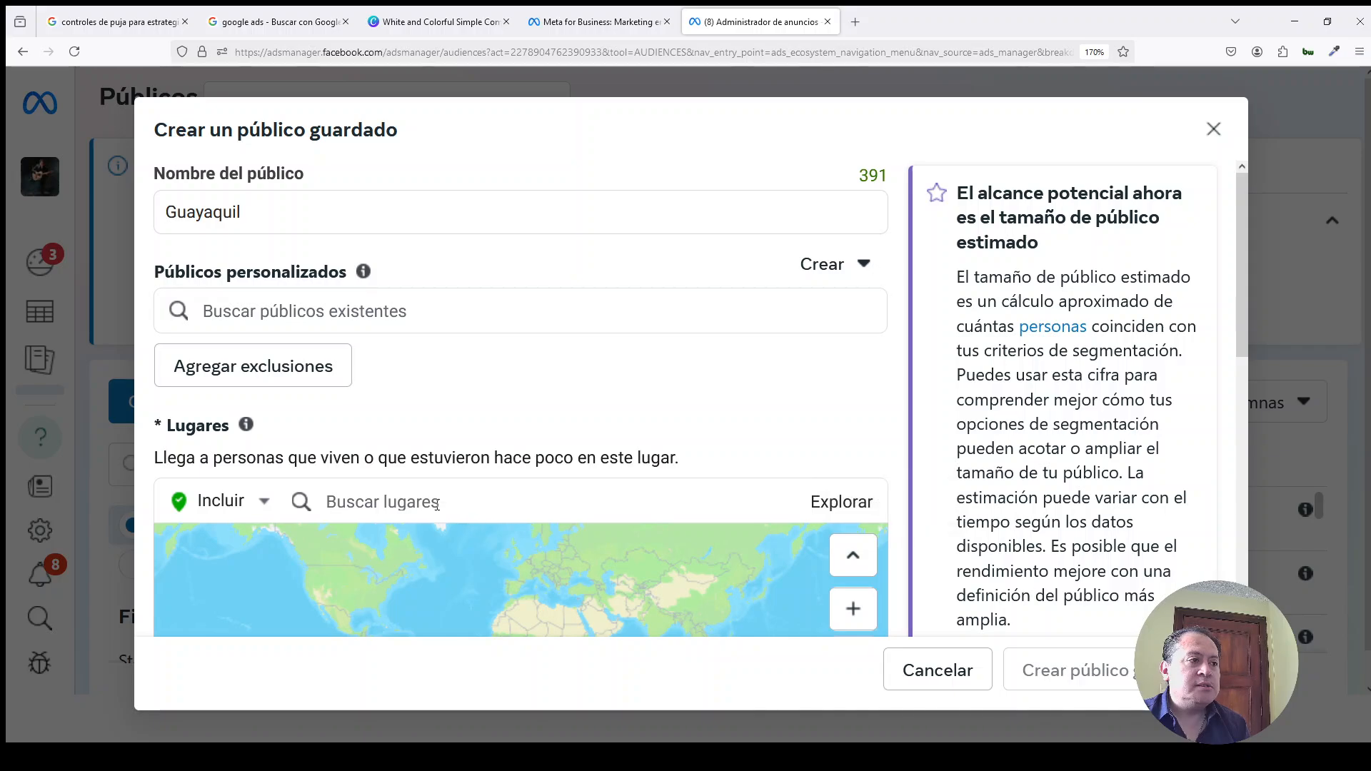
pyautogui.click(437, 505)
pyautogui.write('guay')
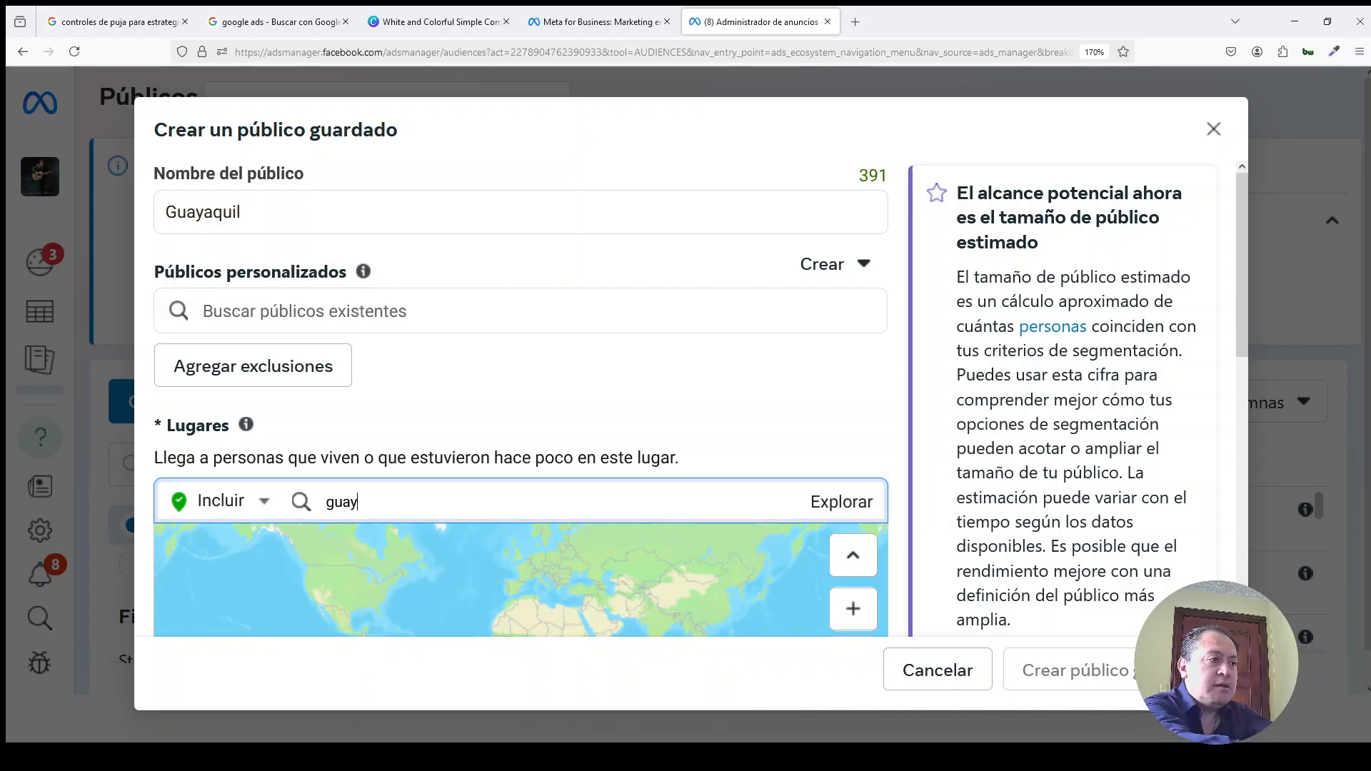
pyautogui.write('a')
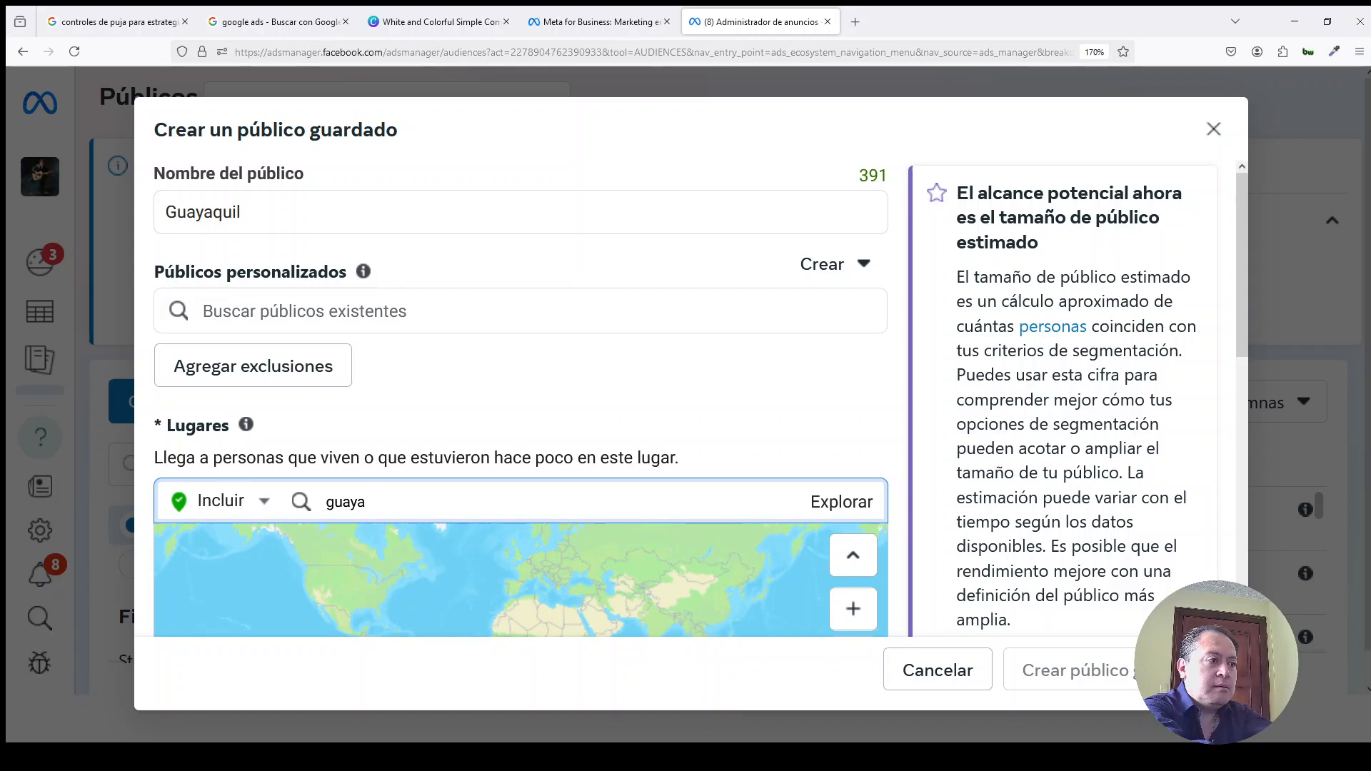
pyautogui.write('quil')
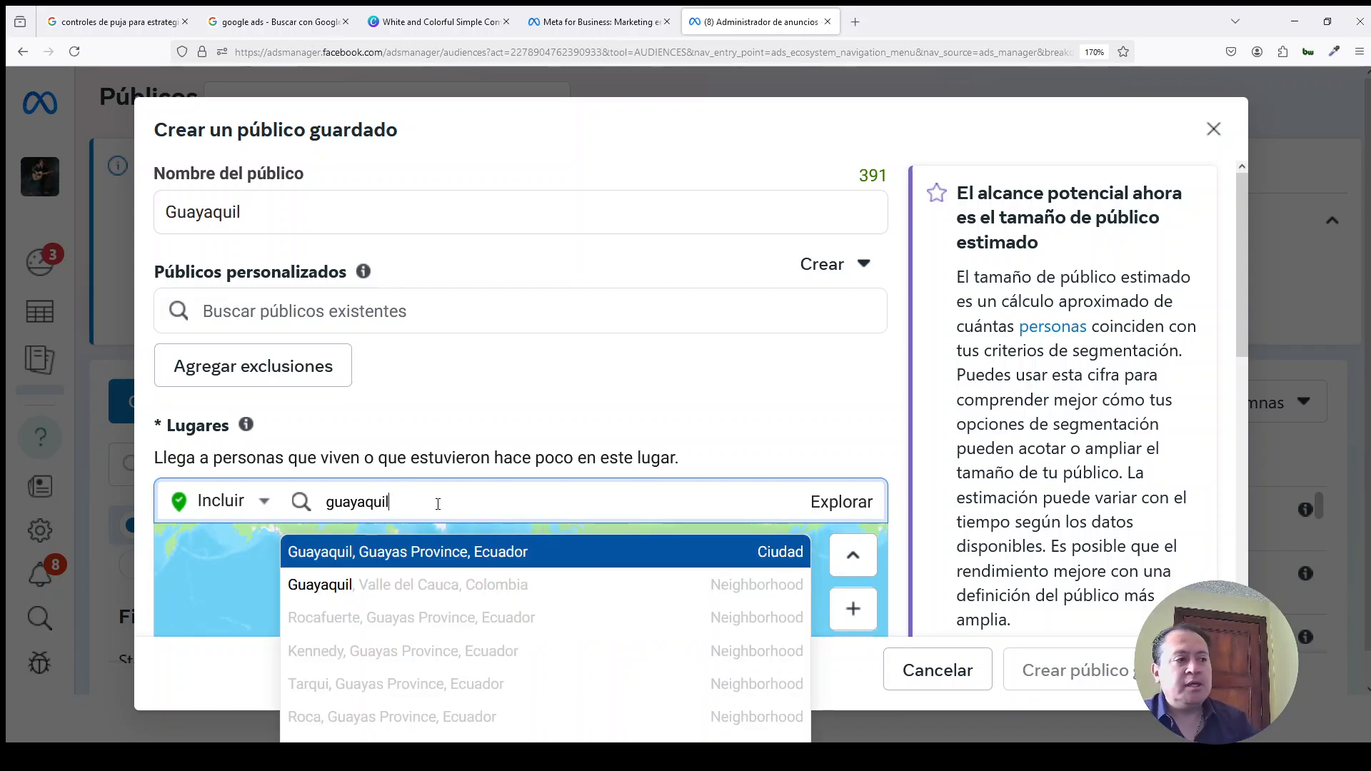
pyautogui.click(452, 563)
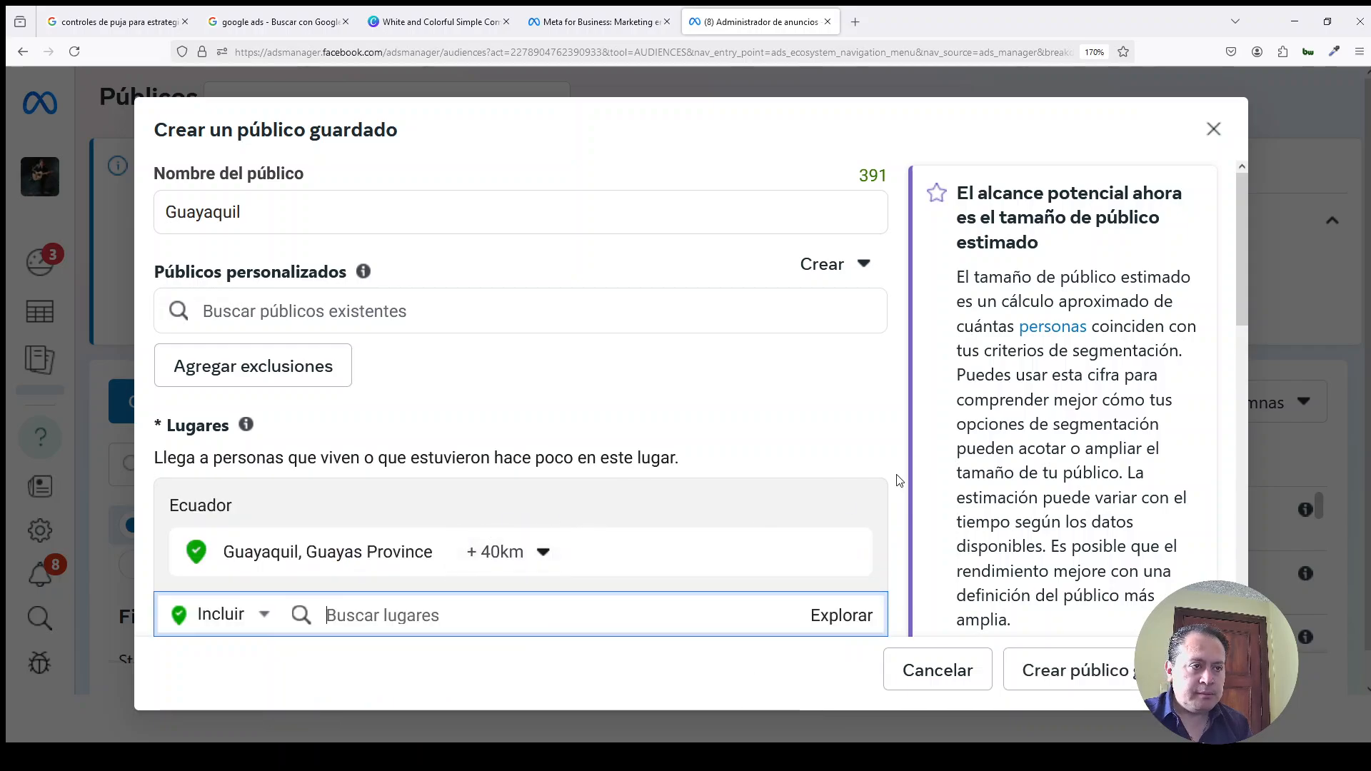
# Set the audience's age range to 23–57 and disable reaching more people likely to respond to the ads.
pyautogui.scroll(-5, 898, 480)
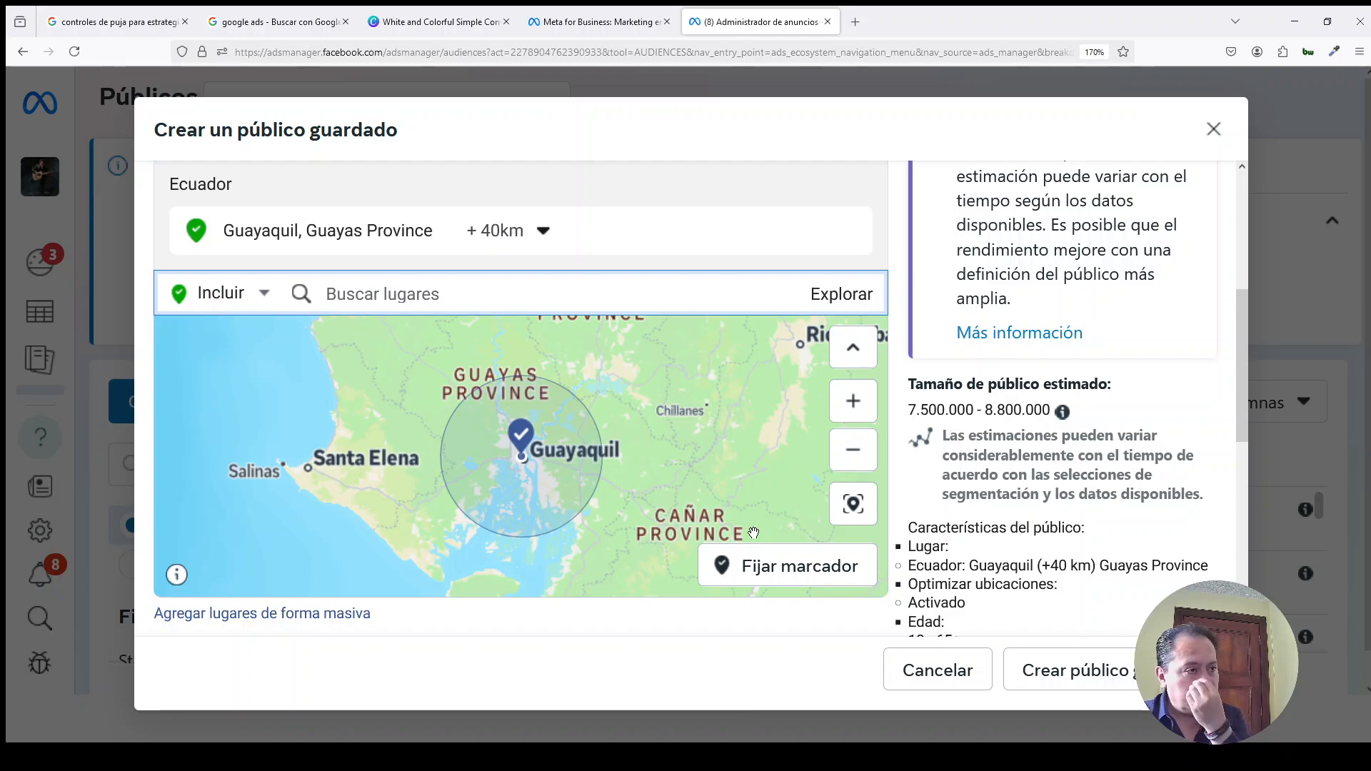
pyautogui.scroll(-2, 572, 532)
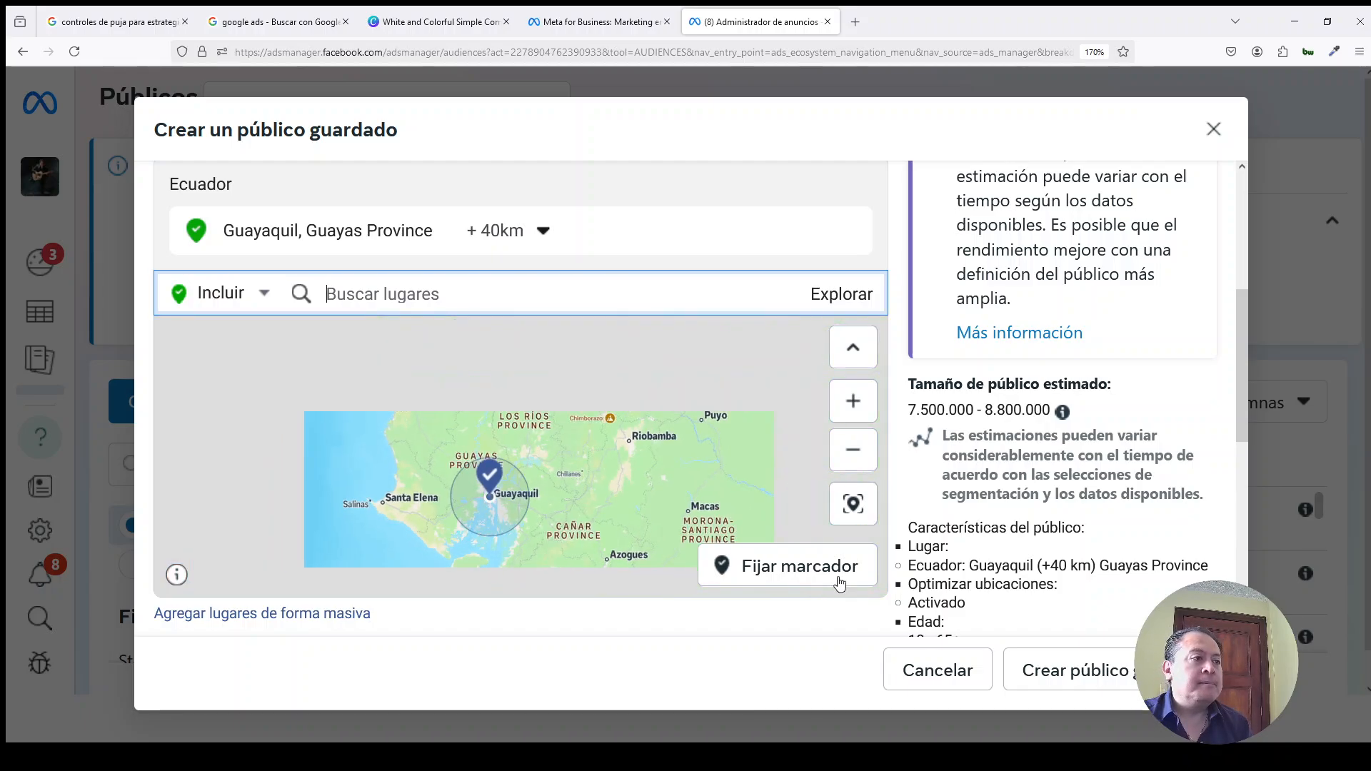
pyautogui.scroll(-1, 957, 519)
pyautogui.scroll(-4, 957, 519)
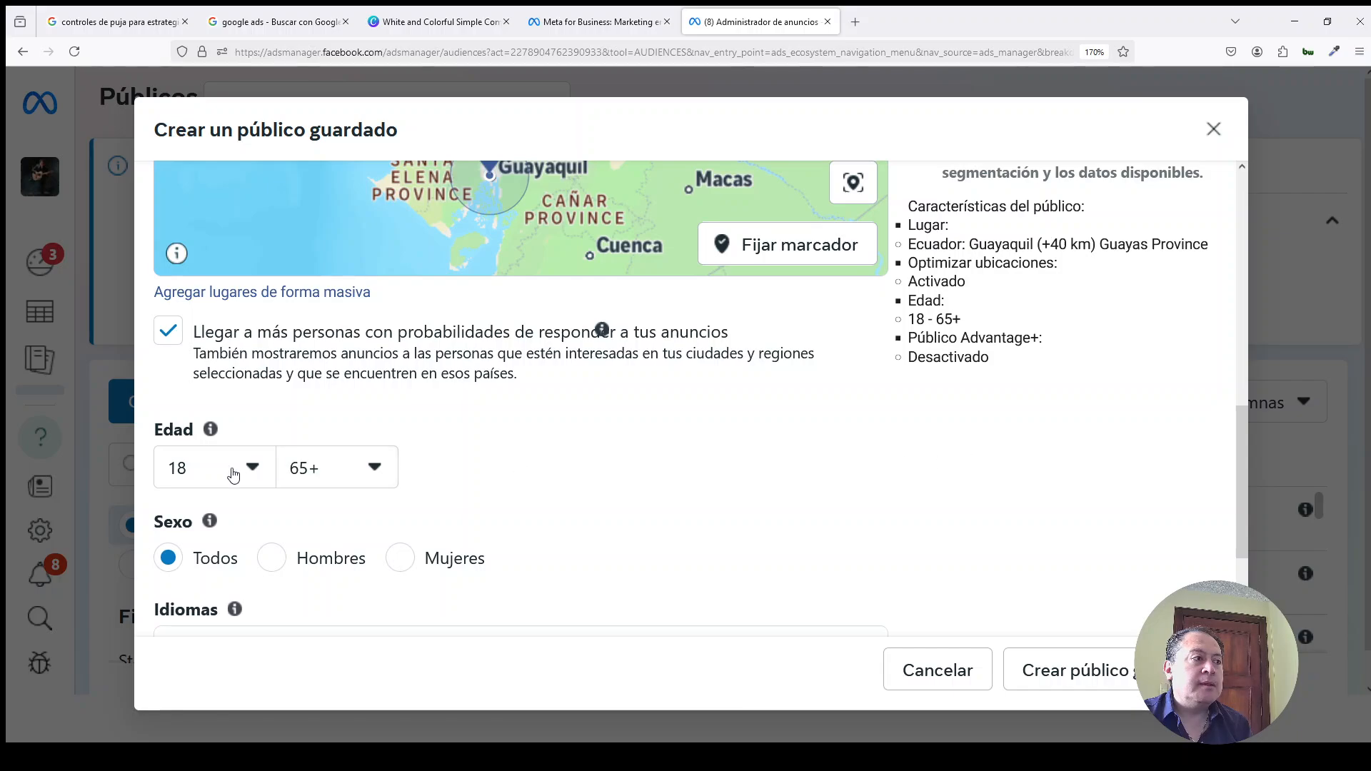
pyautogui.click(215, 484)
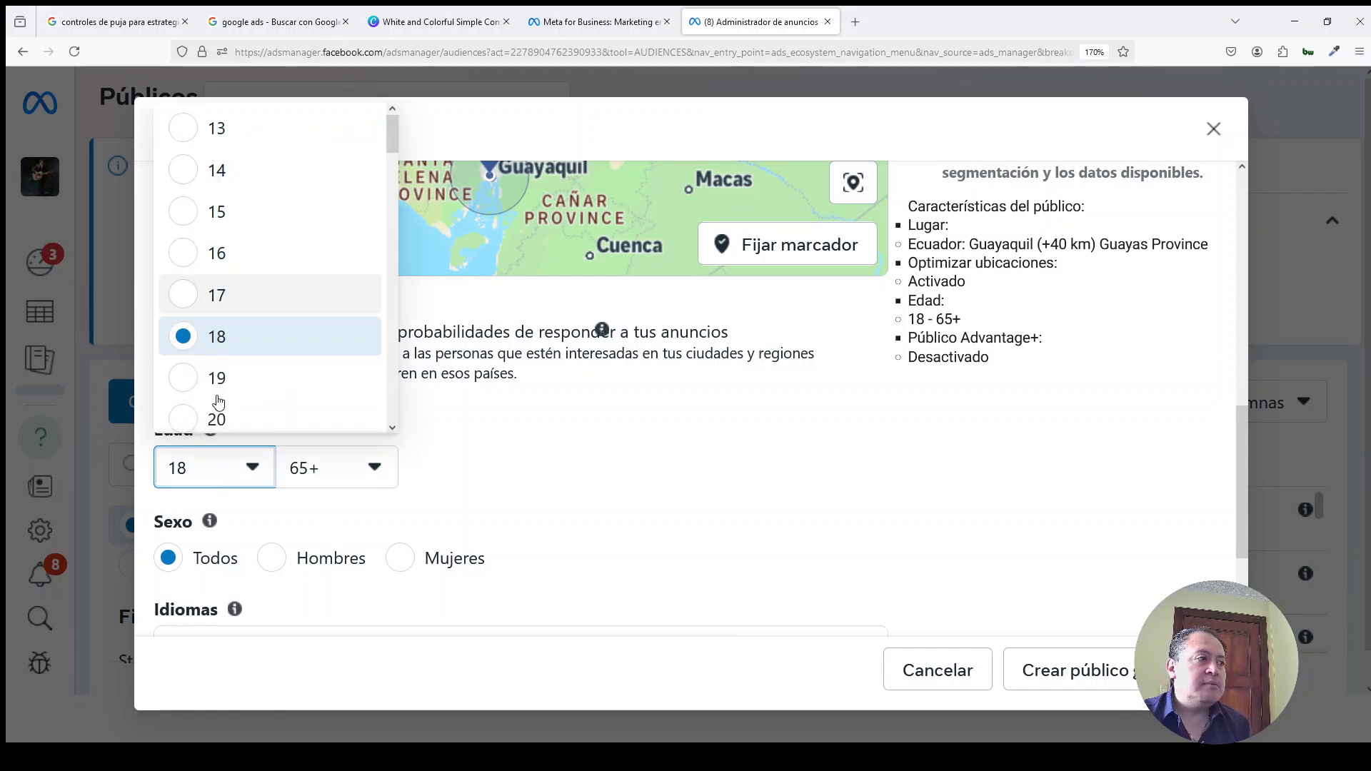
pyautogui.scroll(-3, 213, 397)
pyautogui.scroll(-3, 199, 407)
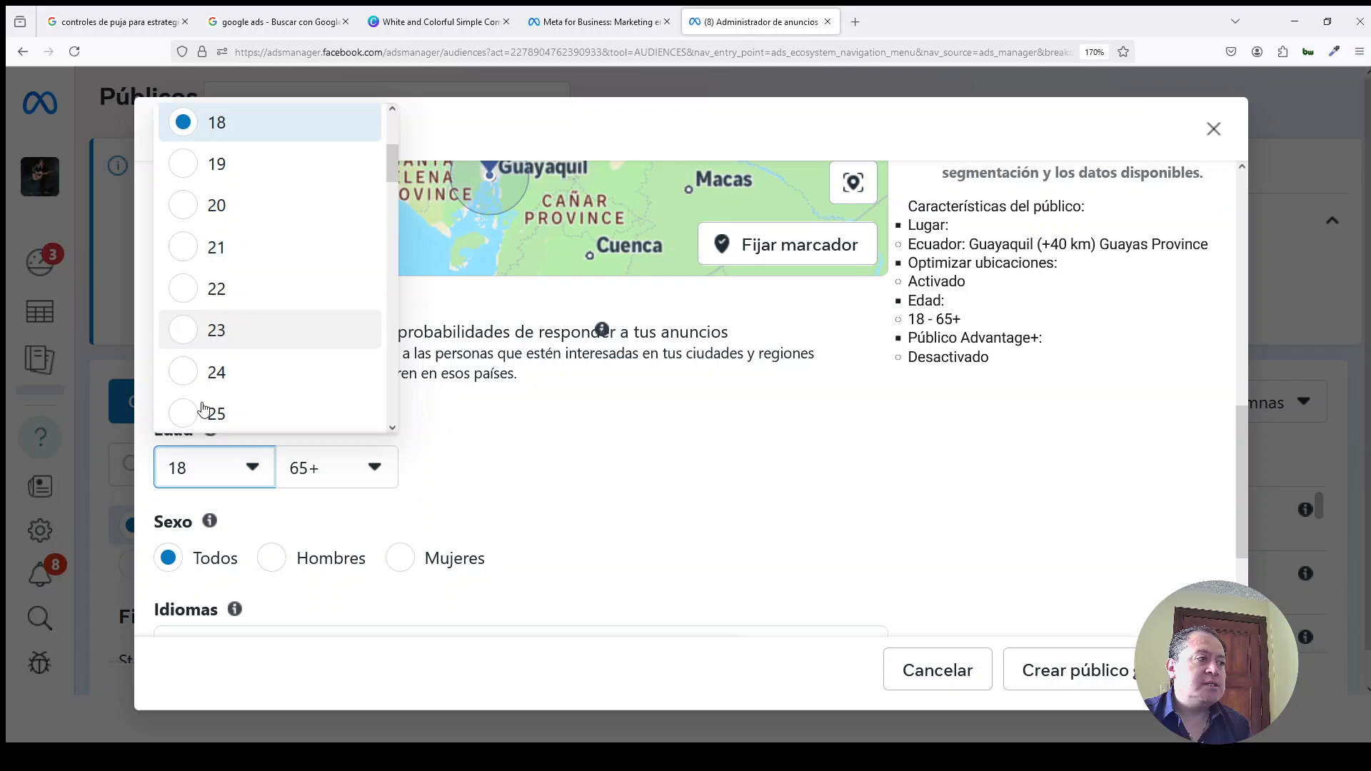
pyautogui.click(201, 337)
pyautogui.click(322, 472)
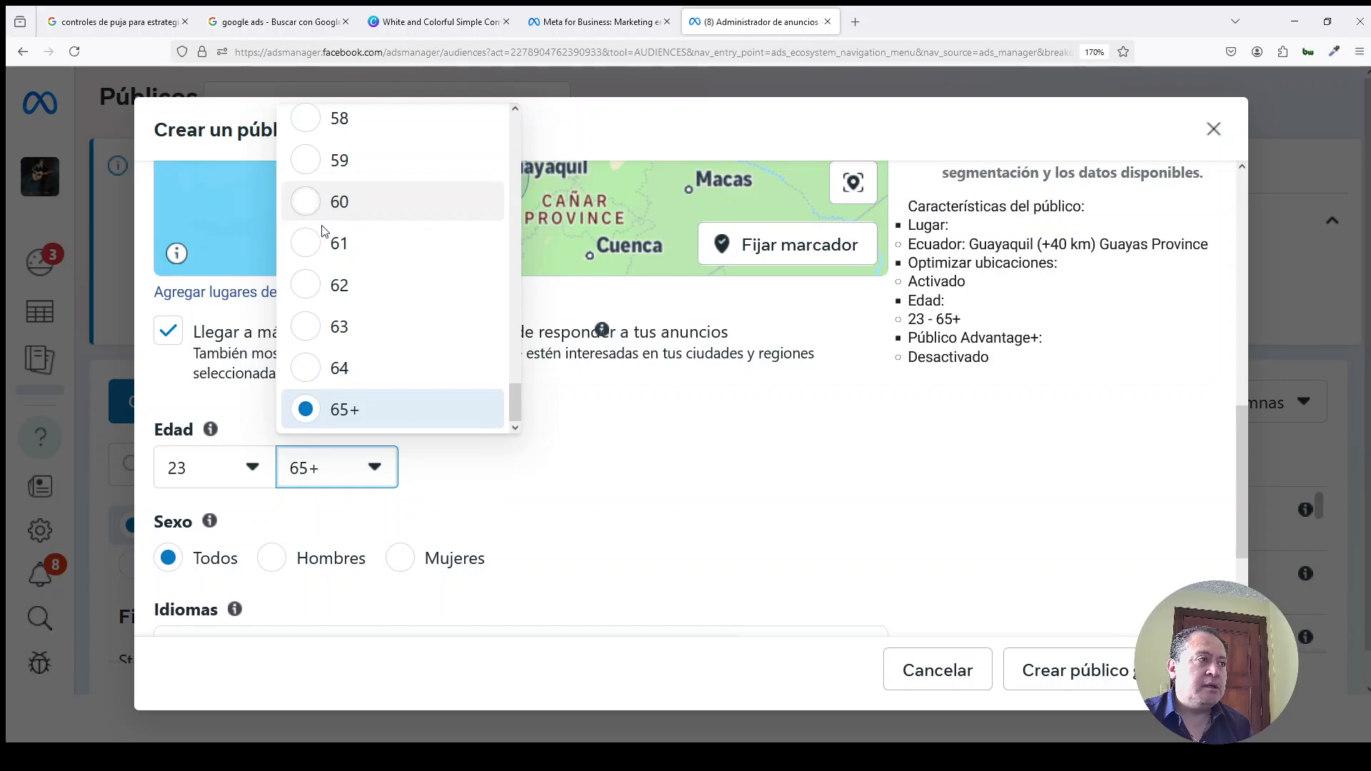
pyautogui.scroll(1, 322, 207)
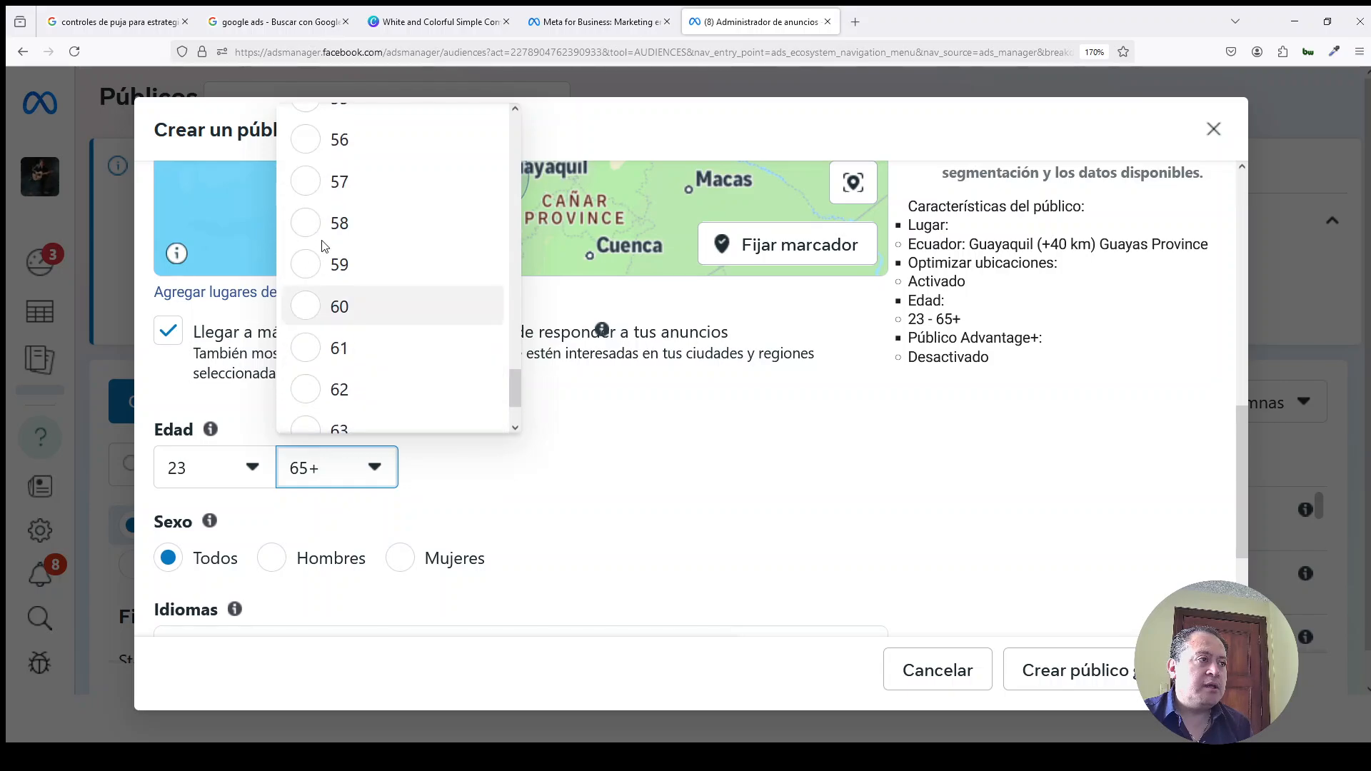
pyautogui.click(309, 177)
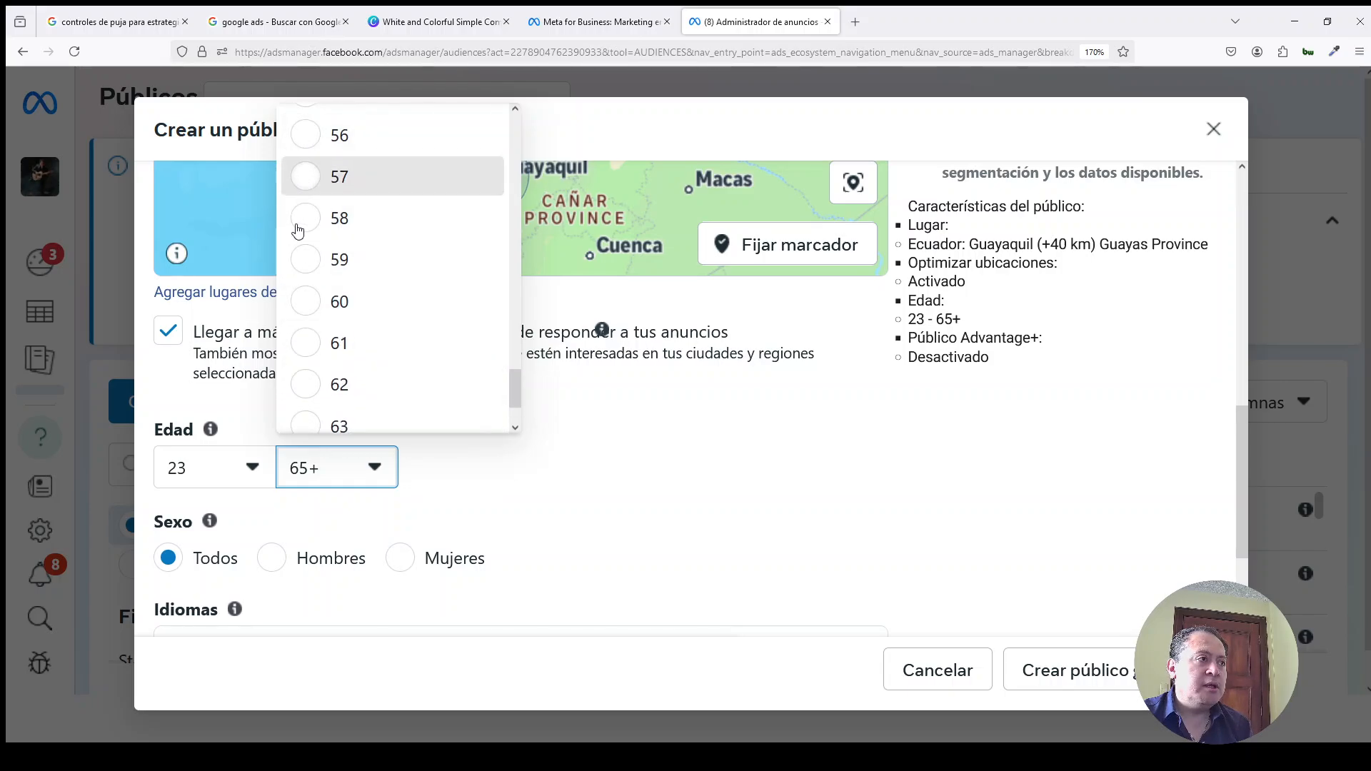
pyautogui.click(170, 331)
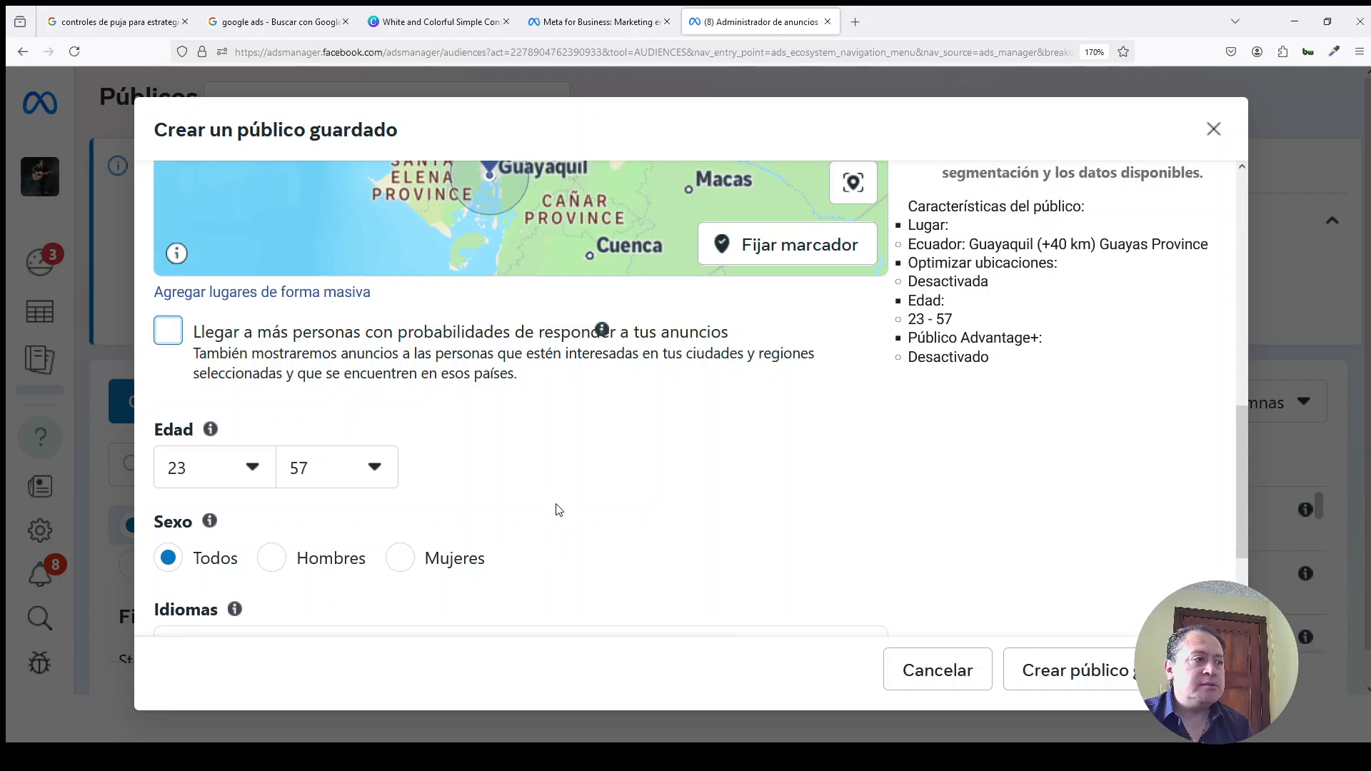
# Add the interest Salud (nombre) to the Guayaquil audience's detailed targeting.
pyautogui.scroll(-3, 623, 515)
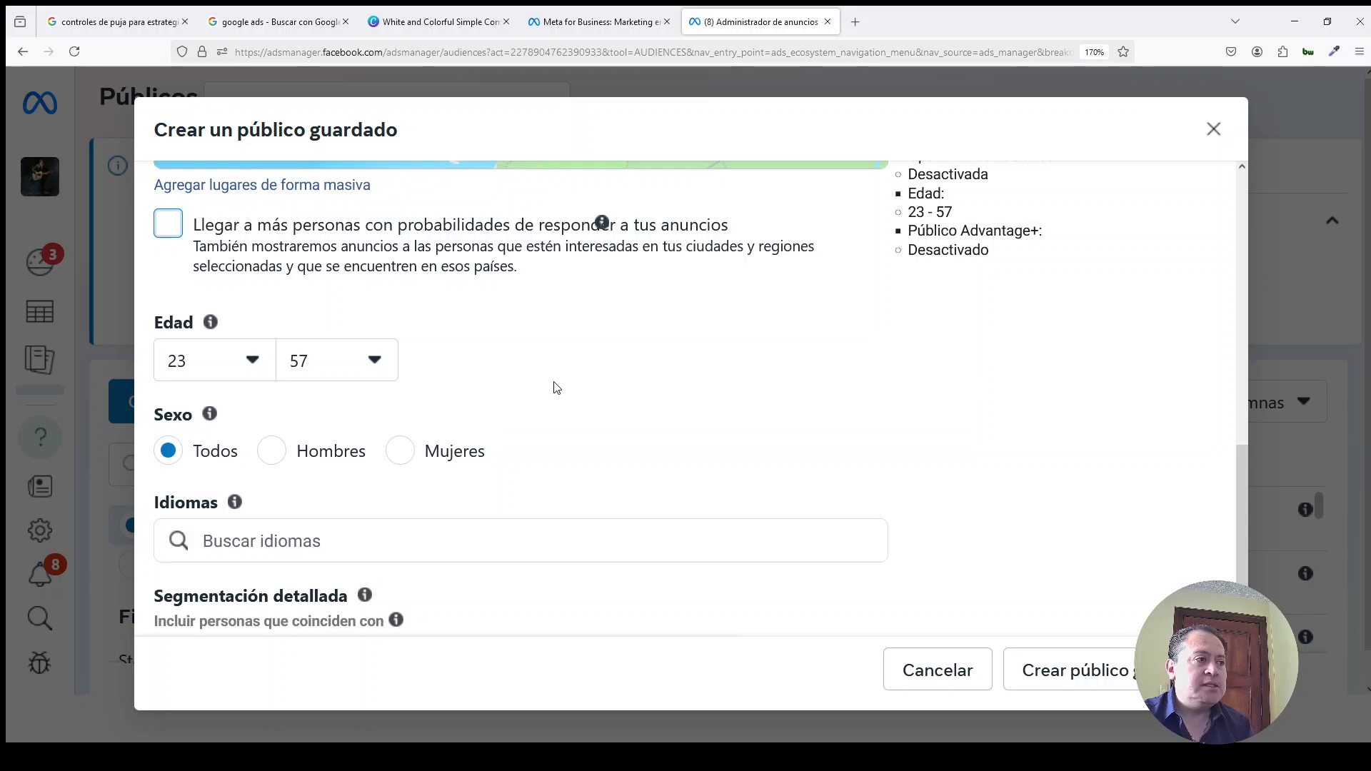
pyautogui.scroll(-1, 263, 465)
pyautogui.moveTo(397, 543)
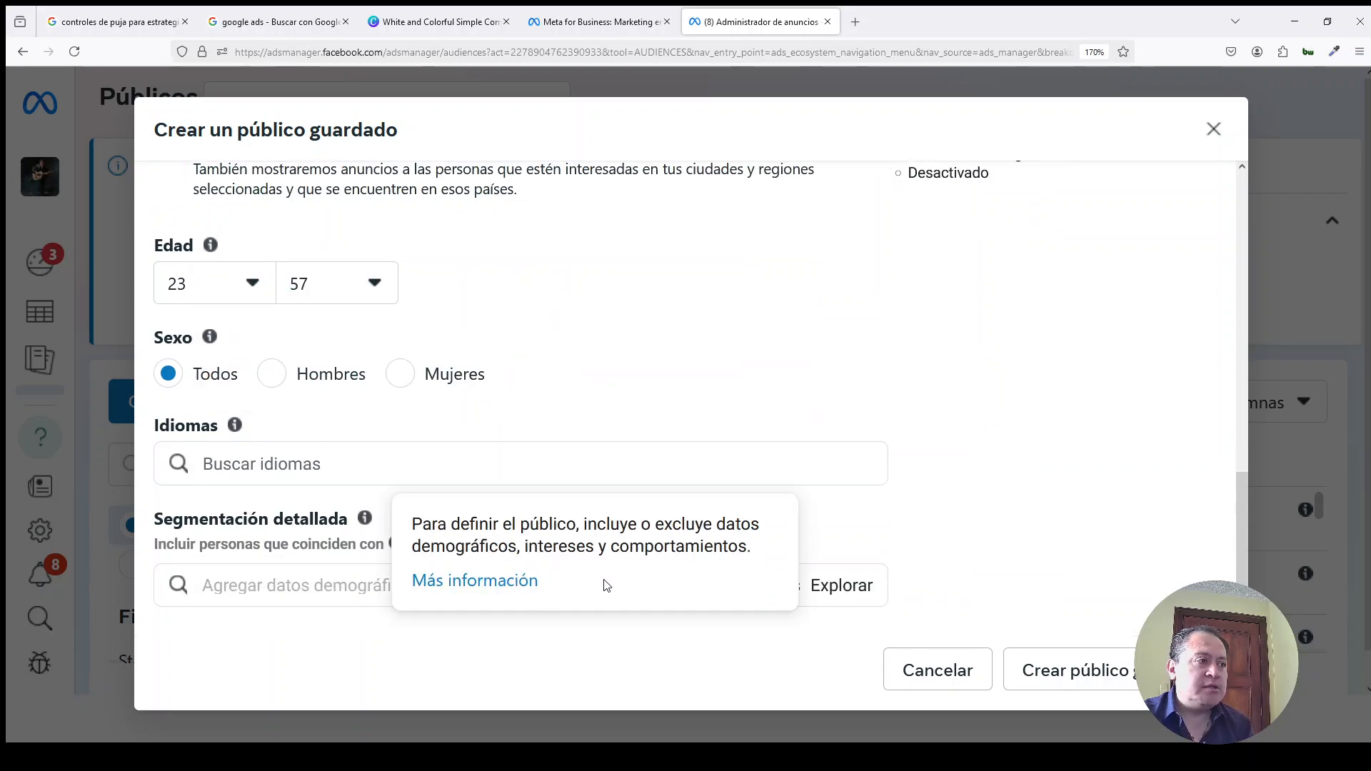
pyautogui.click(335, 590)
pyautogui.write('salud')
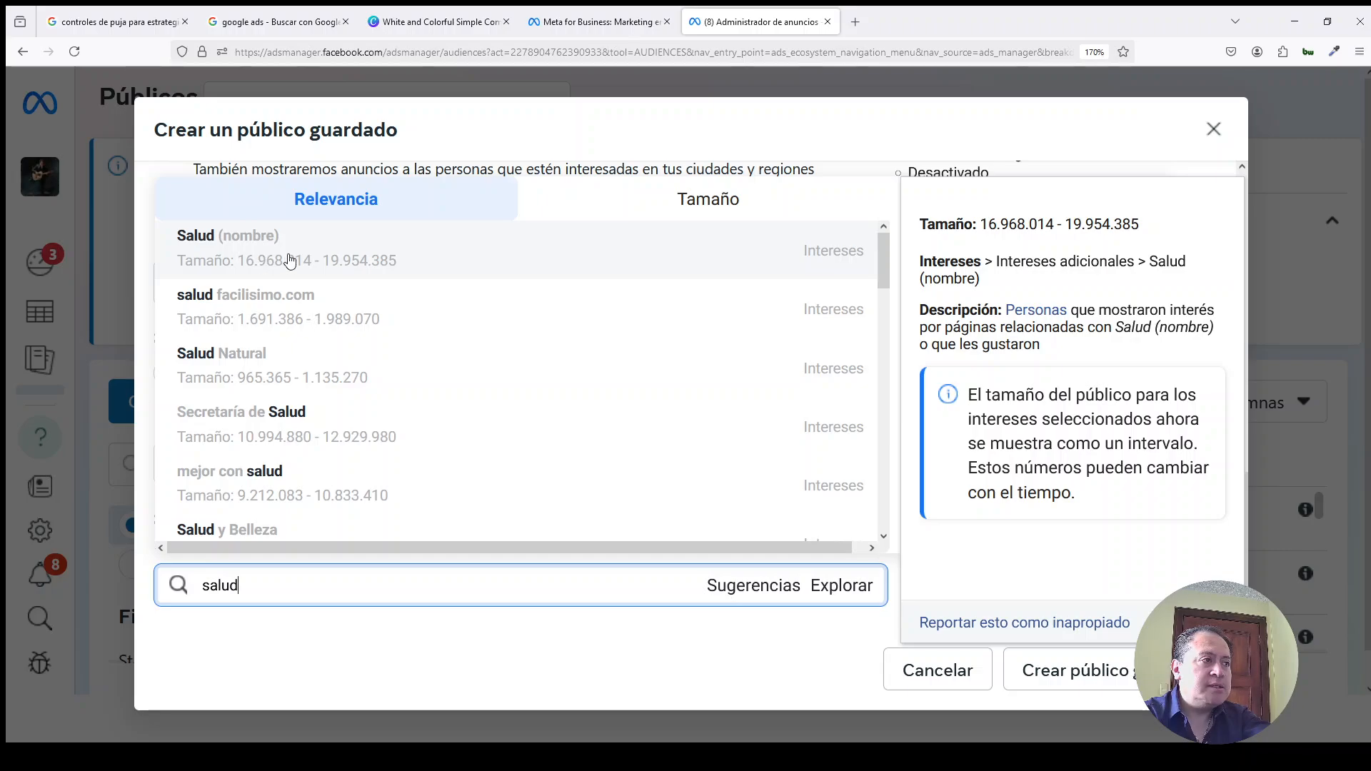
pyautogui.click(289, 261)
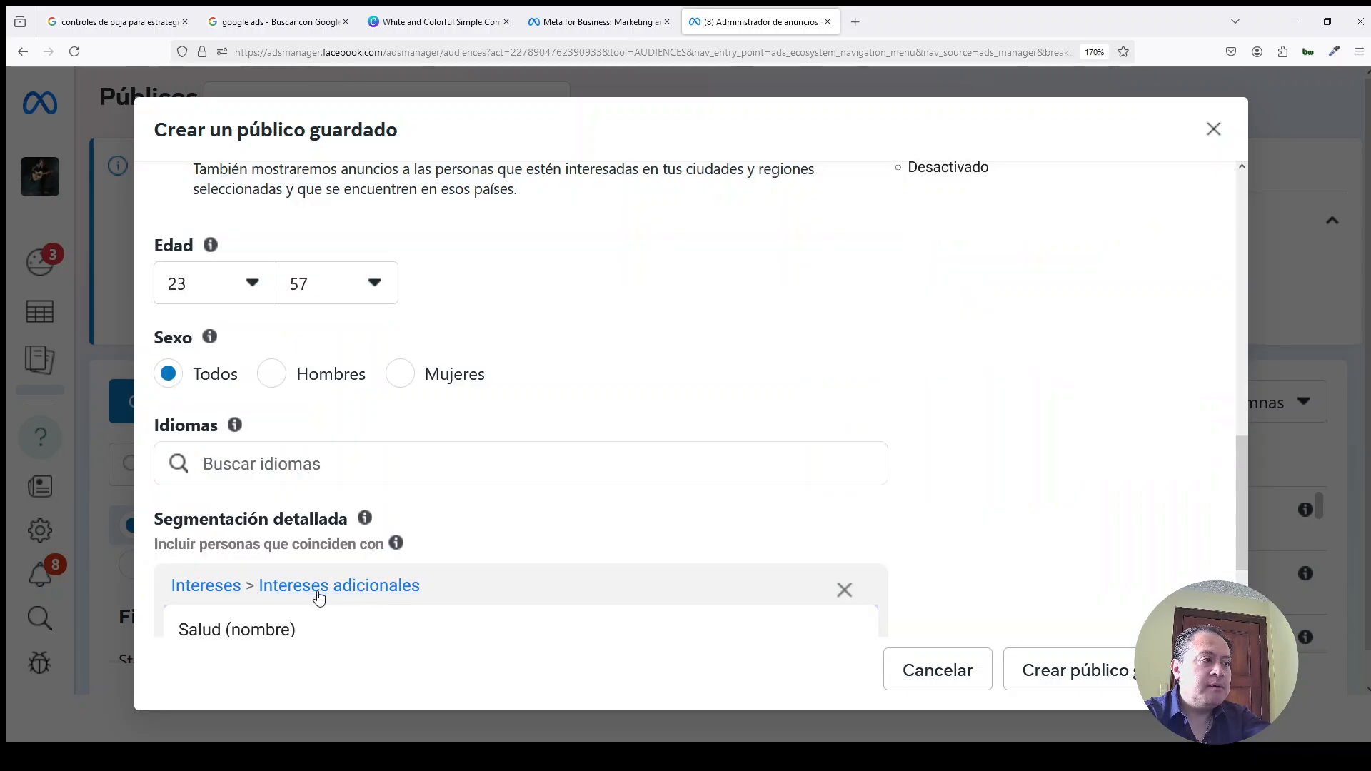
# Add the interest Salud Natural to the detailed targeting and create the Guayaquil saved audience.
pyautogui.scroll(-3, 419, 602)
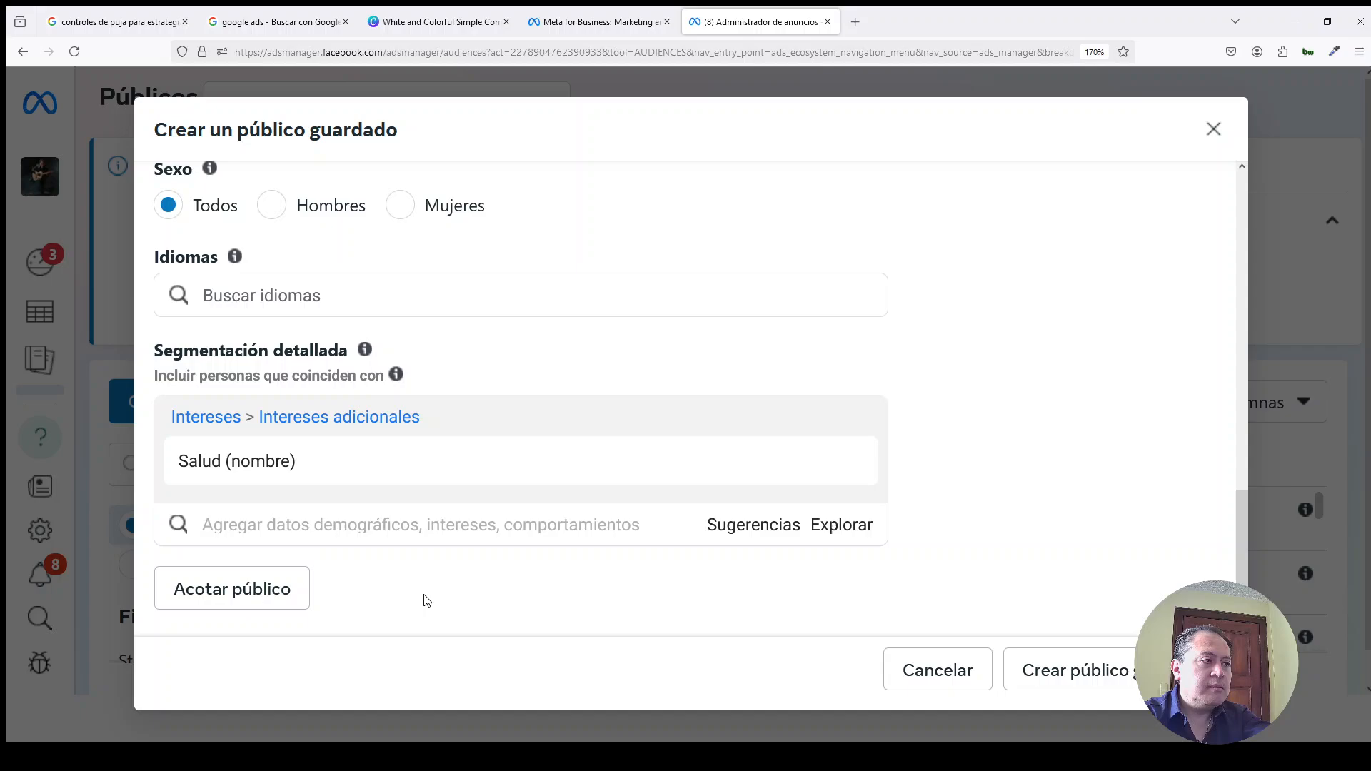
pyautogui.click(230, 520)
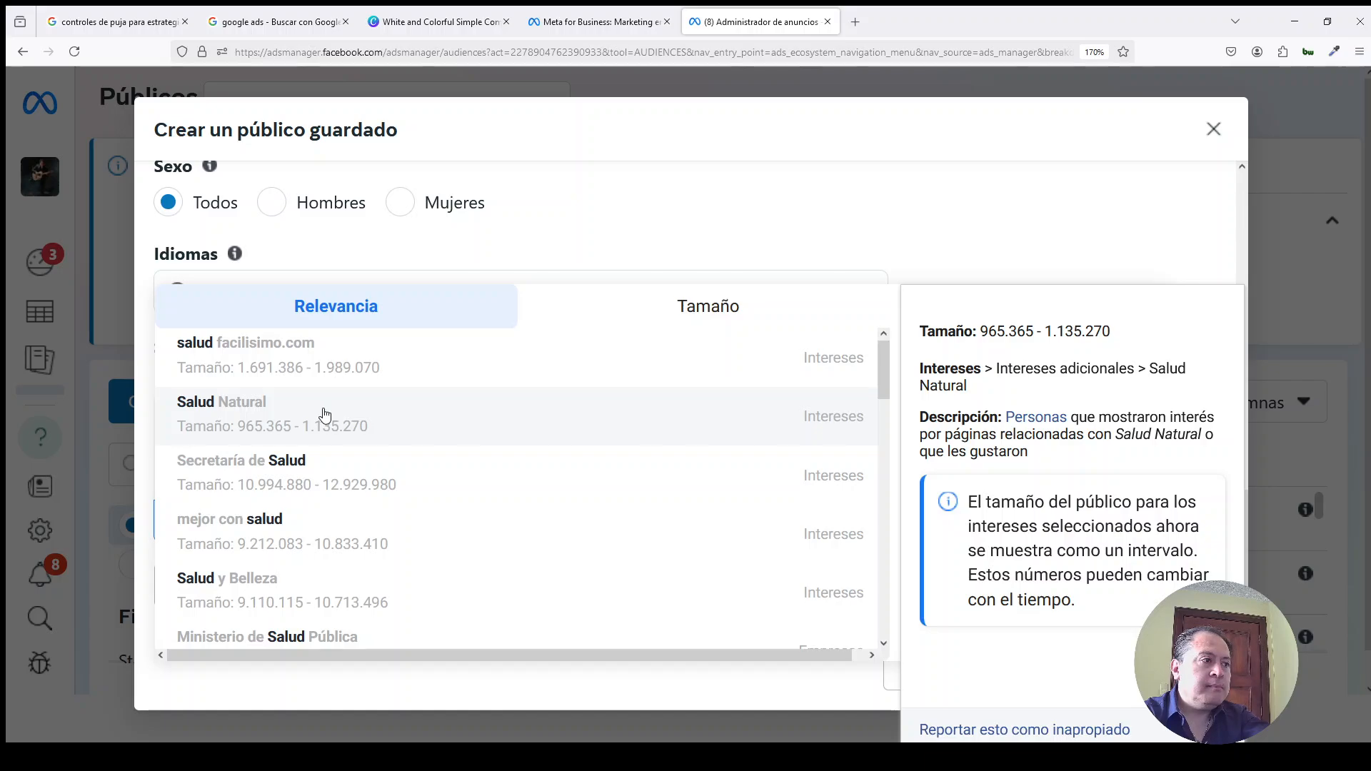
pyautogui.click(325, 414)
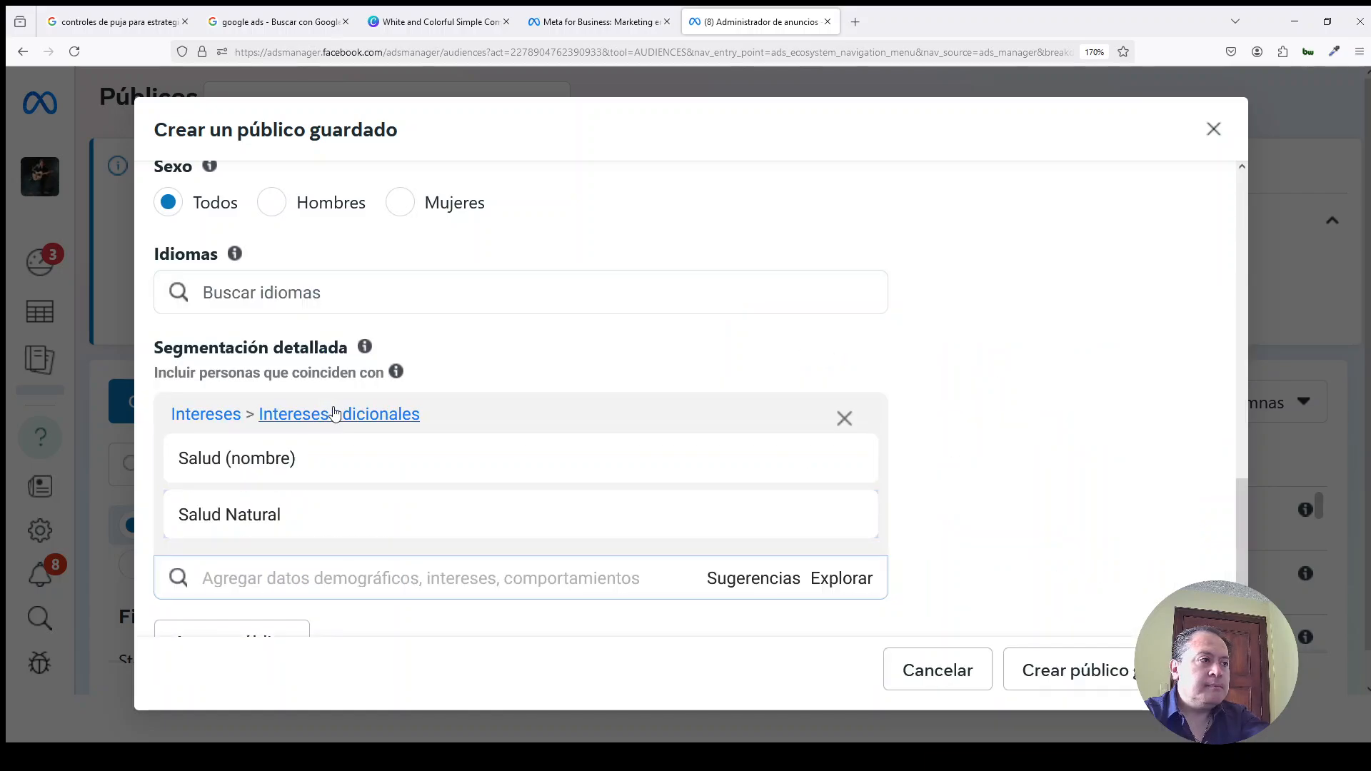
pyautogui.click(1085, 674)
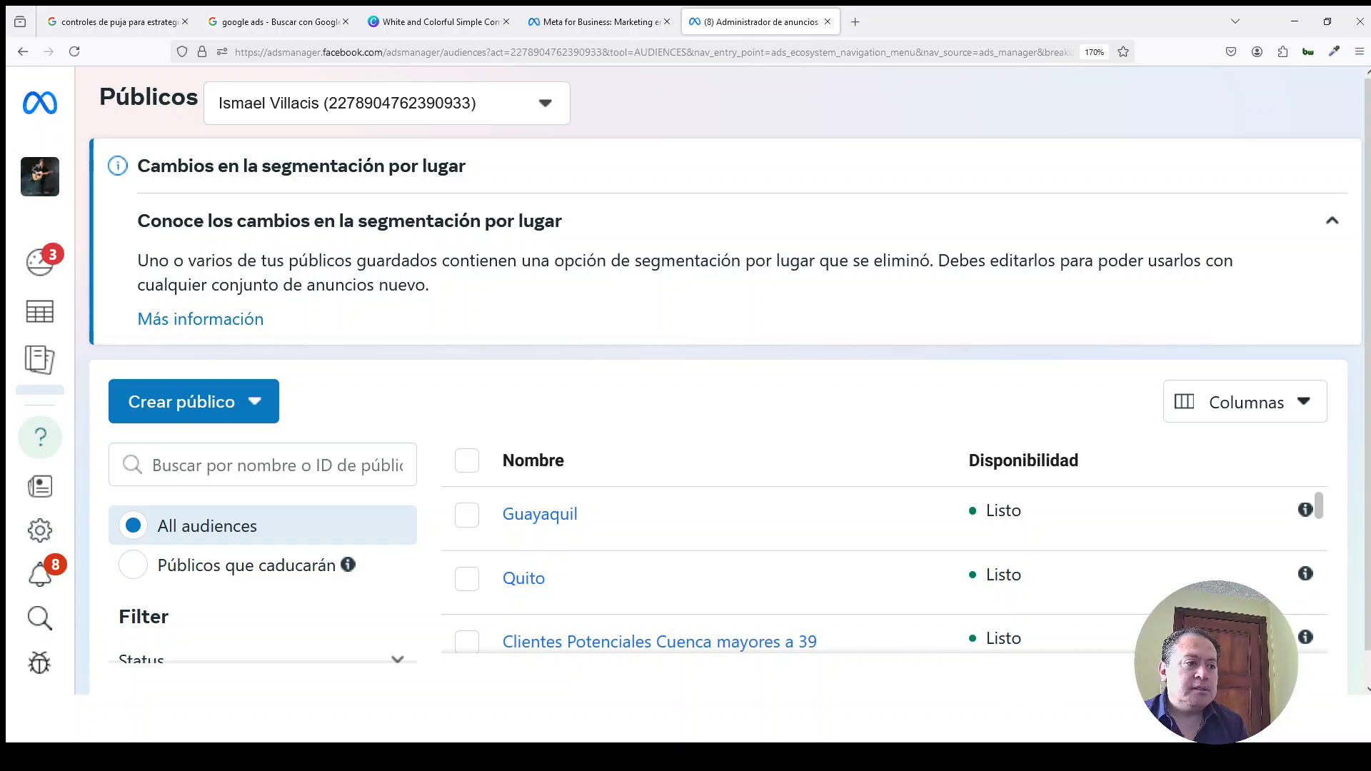
# Check the city segmentation diagram in the Canva design, and return to the audiences list in Meta Ads Manager.
pyautogui.click(445, 20)
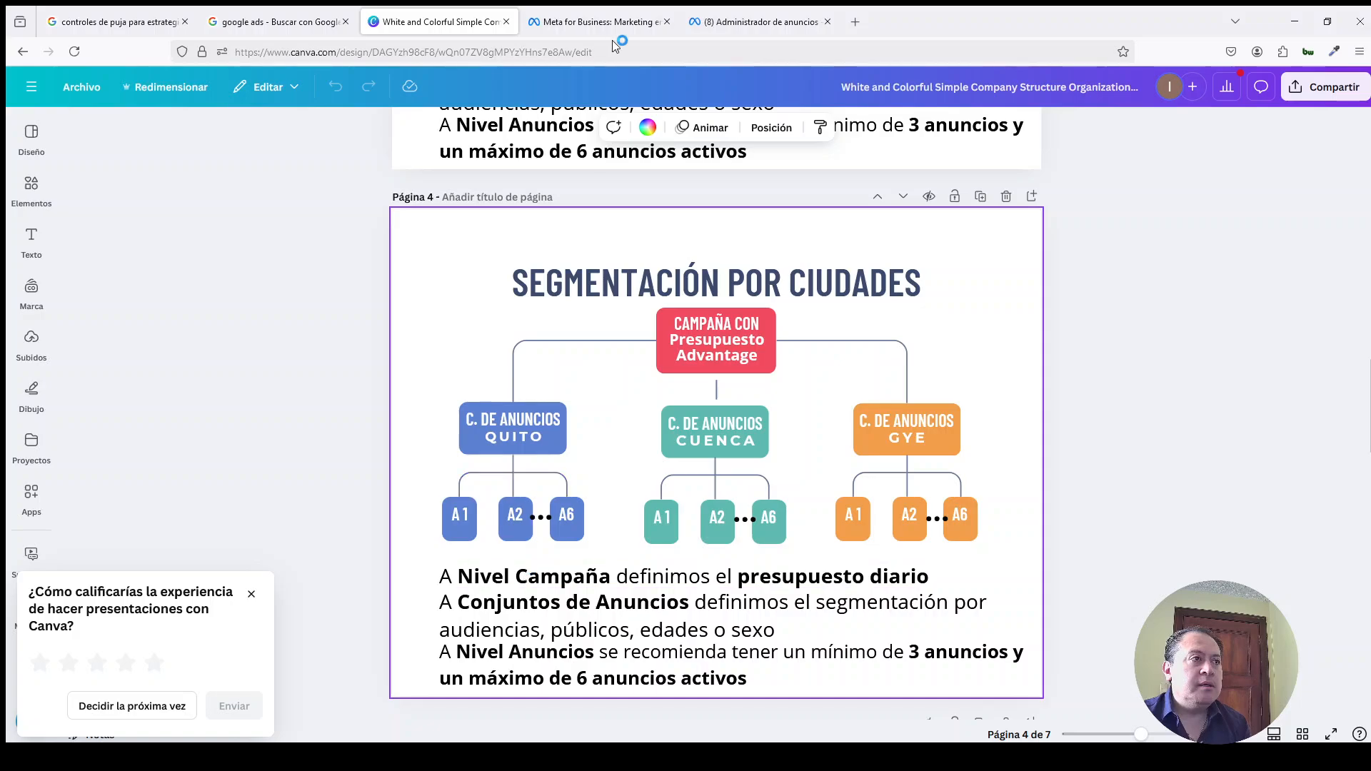
pyautogui.click(584, 20)
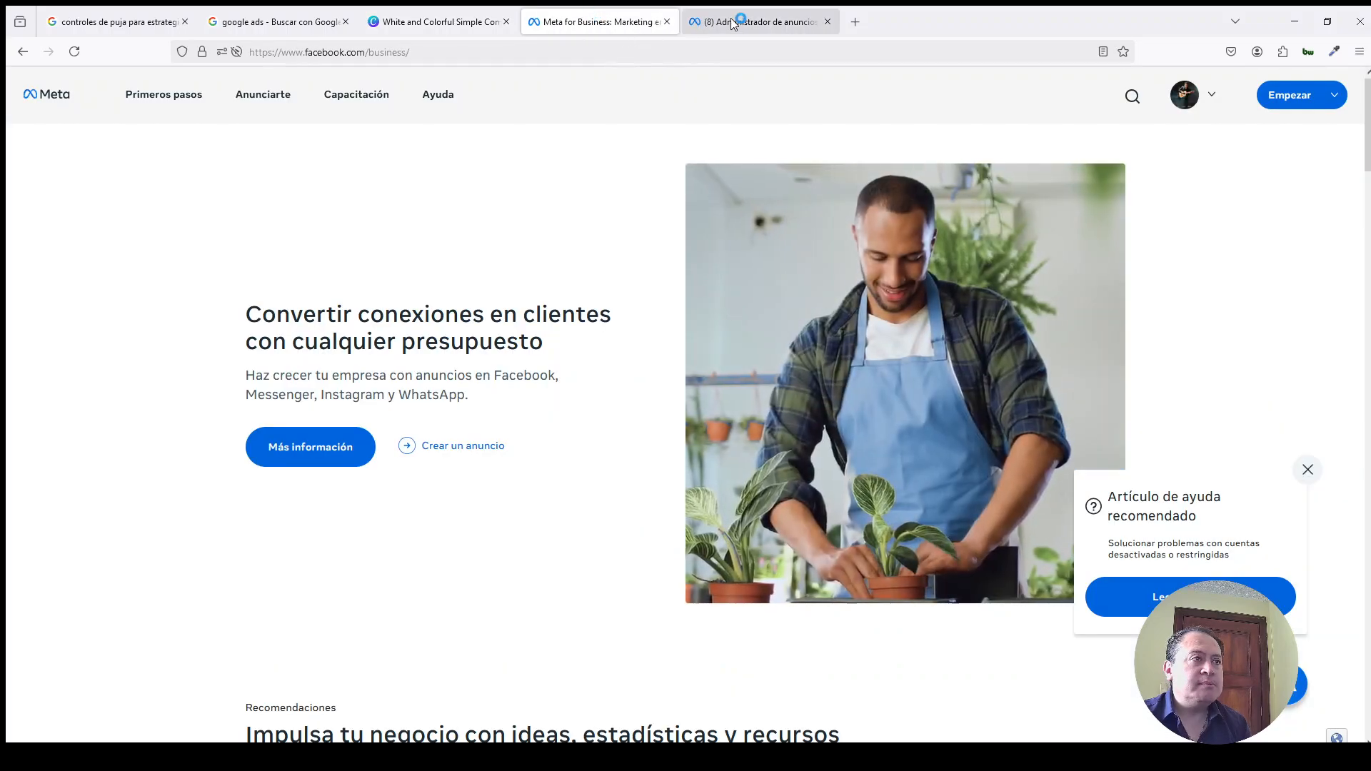
pyautogui.click(735, 21)
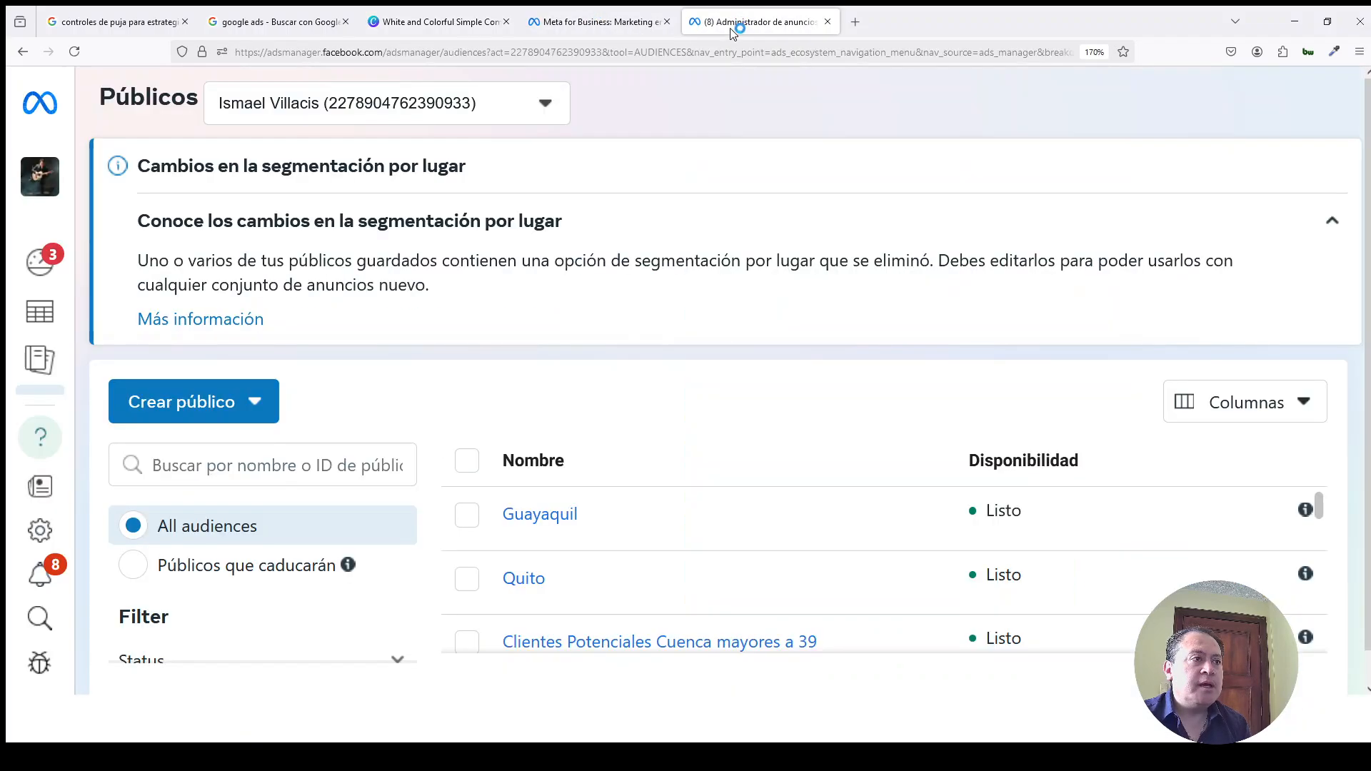
# Start a new saved audience and name it Guayaquil.
pyautogui.click(189, 414)
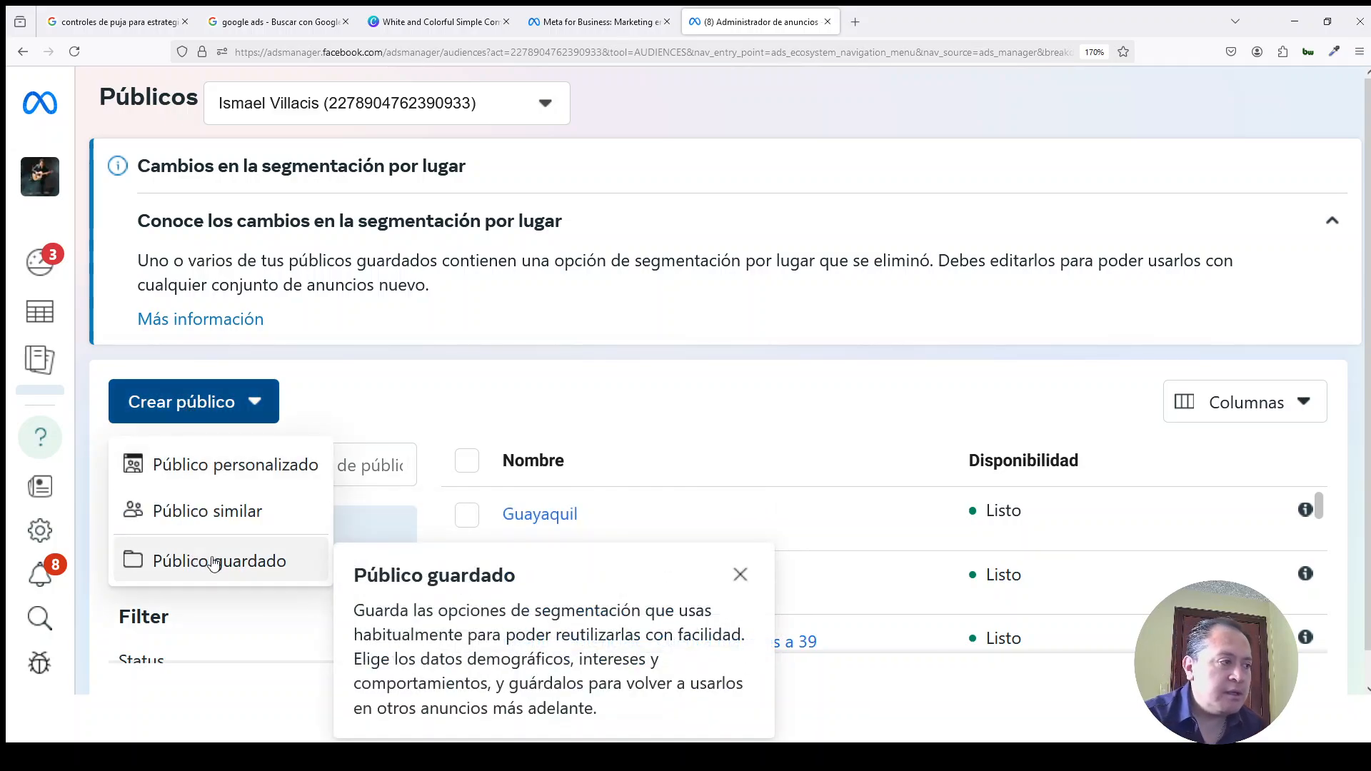
pyautogui.click(240, 569)
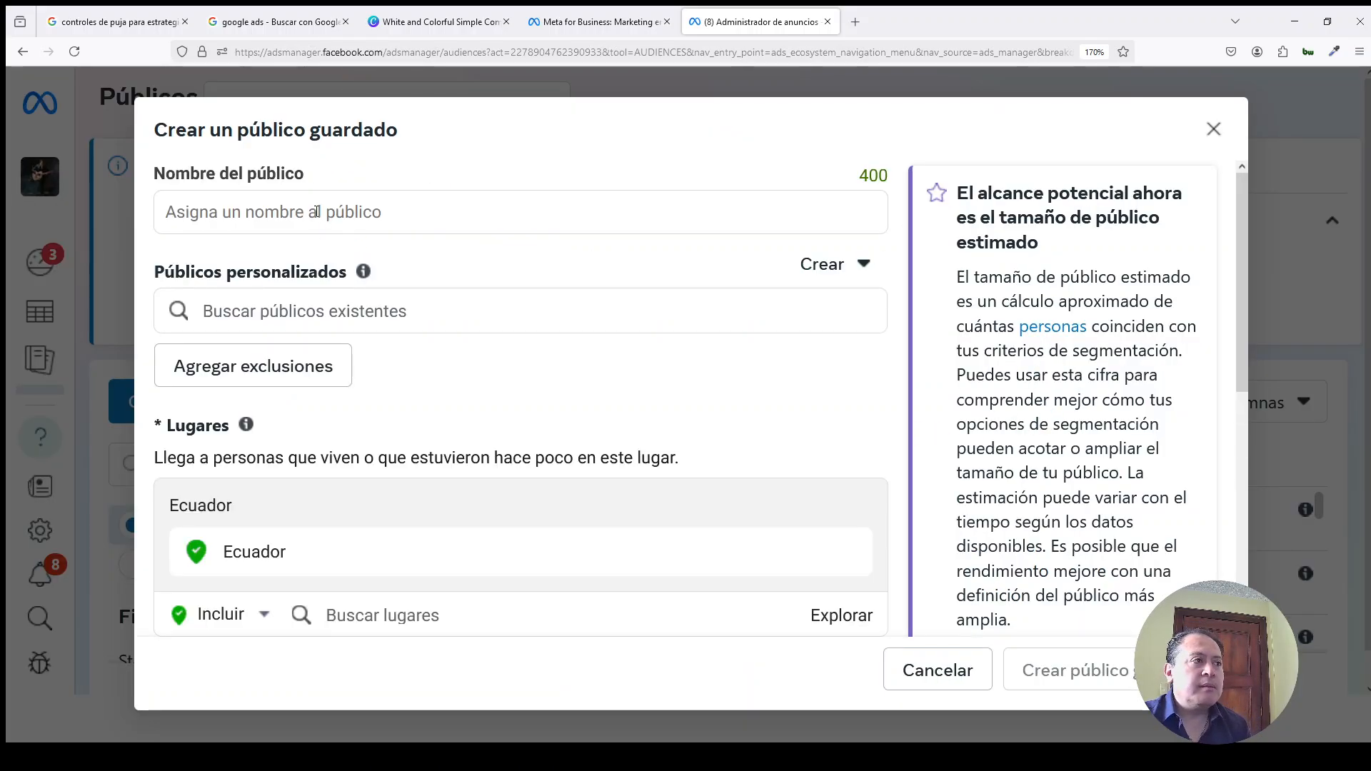
pyautogui.click(316, 212)
pyautogui.write('Guayaquil')
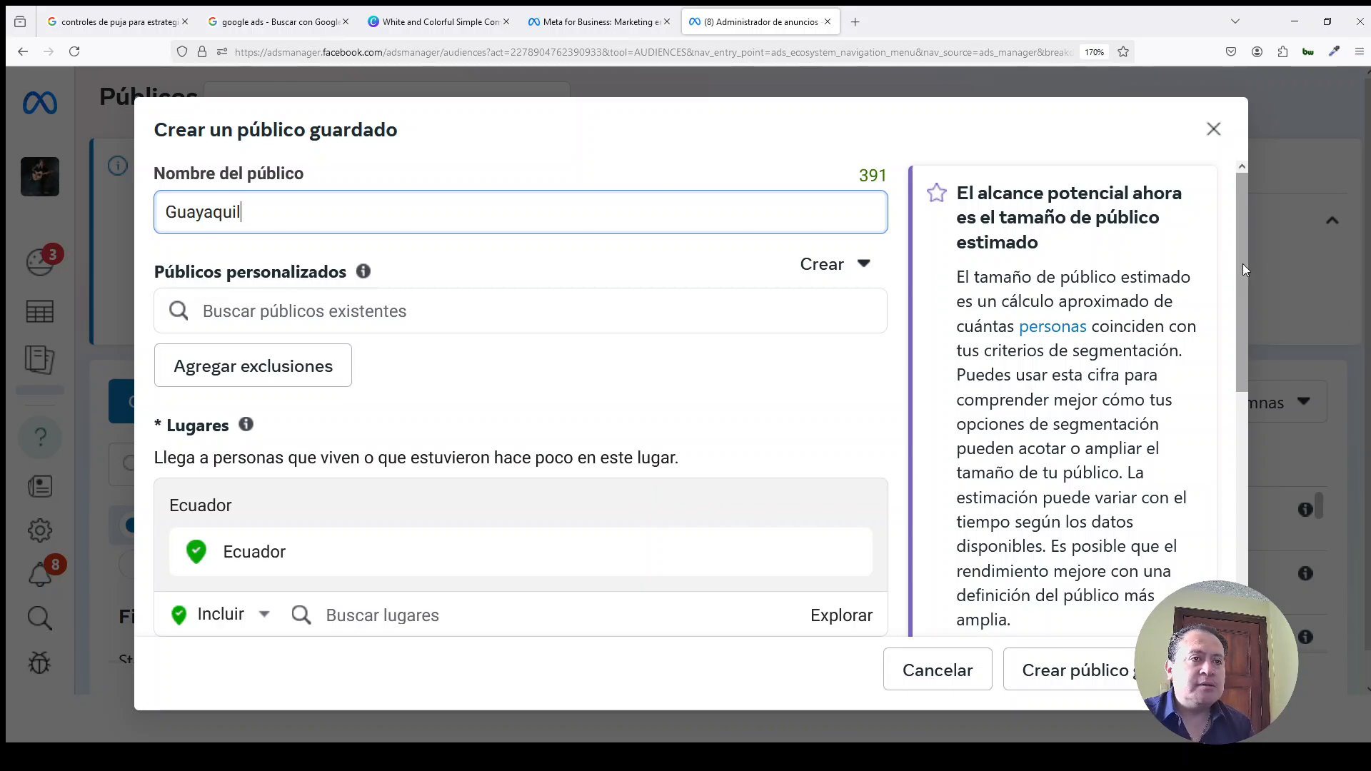
pyautogui.moveTo(1243, 263); pyautogui.dragTo(1239, 305)
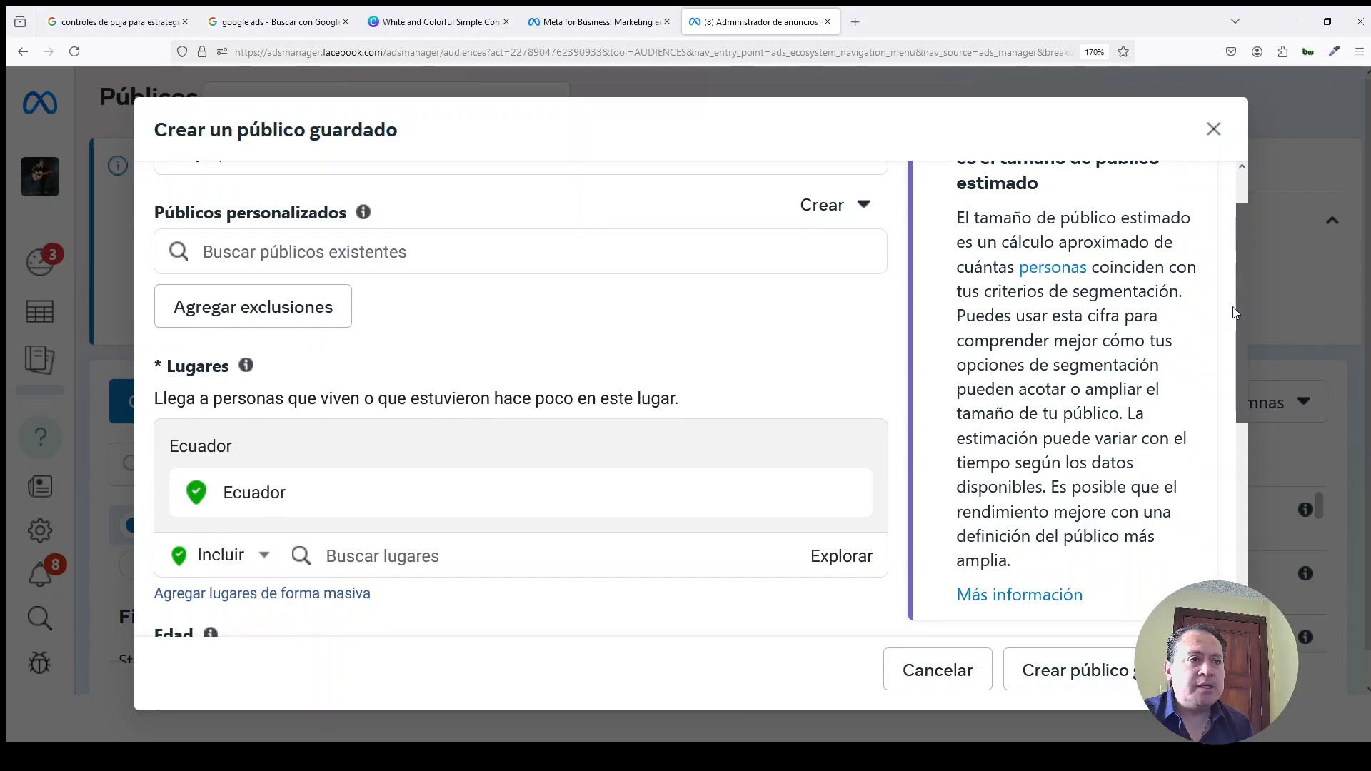
pyautogui.scroll(1, 640, 297)
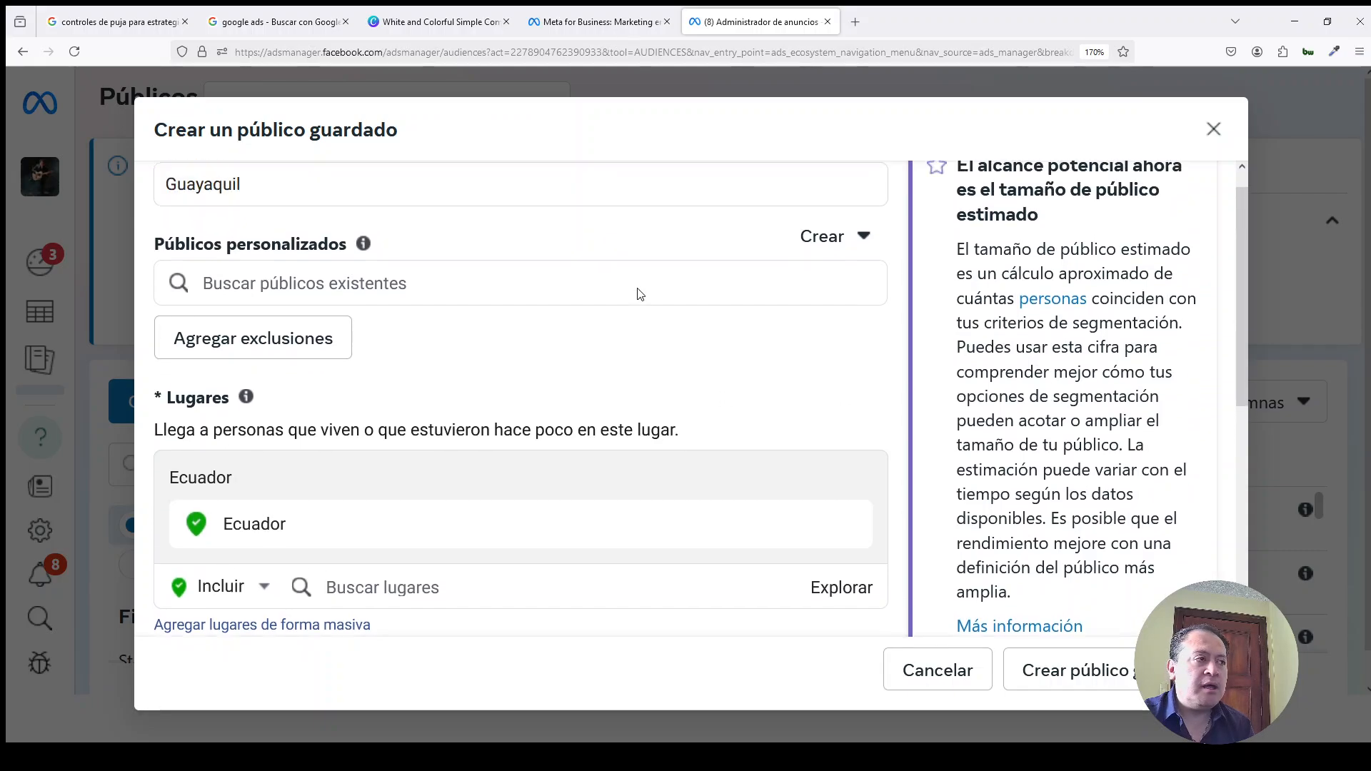
pyautogui.scroll(-2, 785, 546)
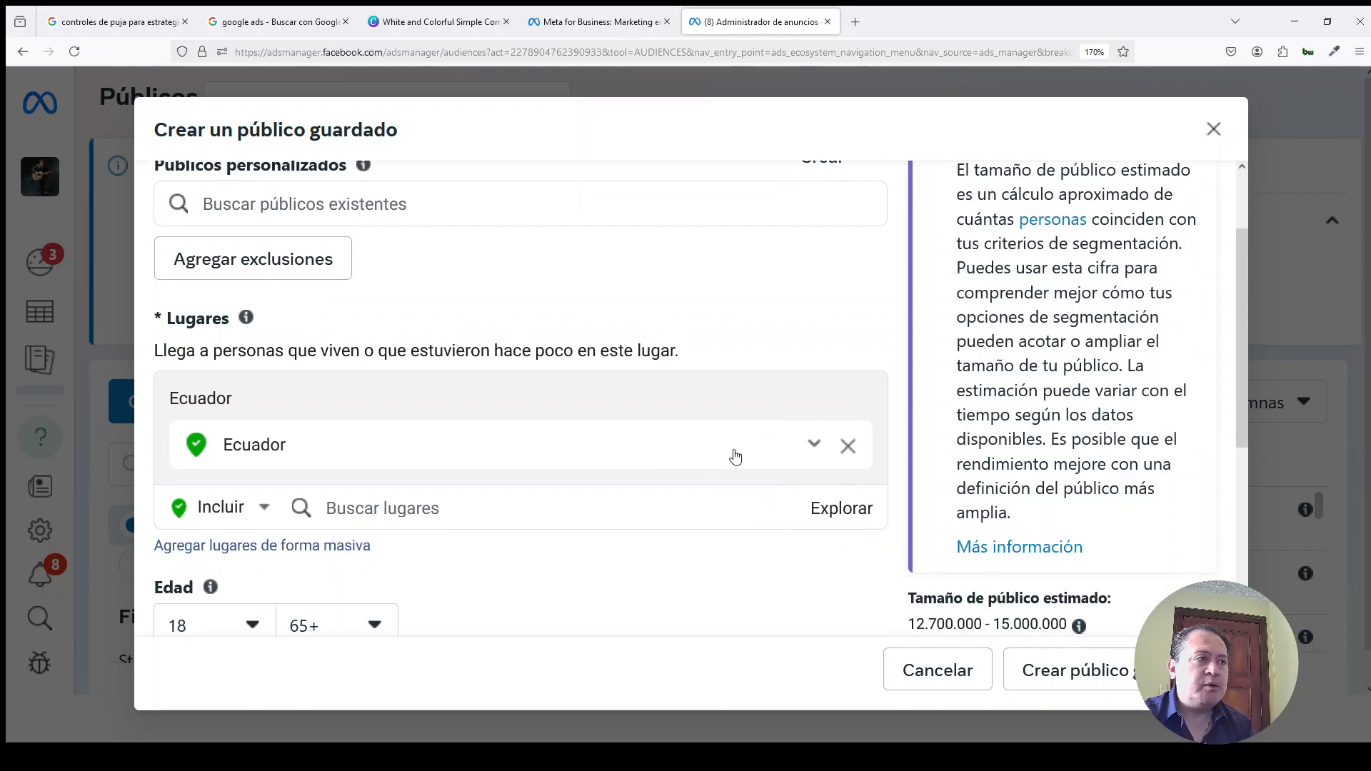
pyautogui.click(848, 449)
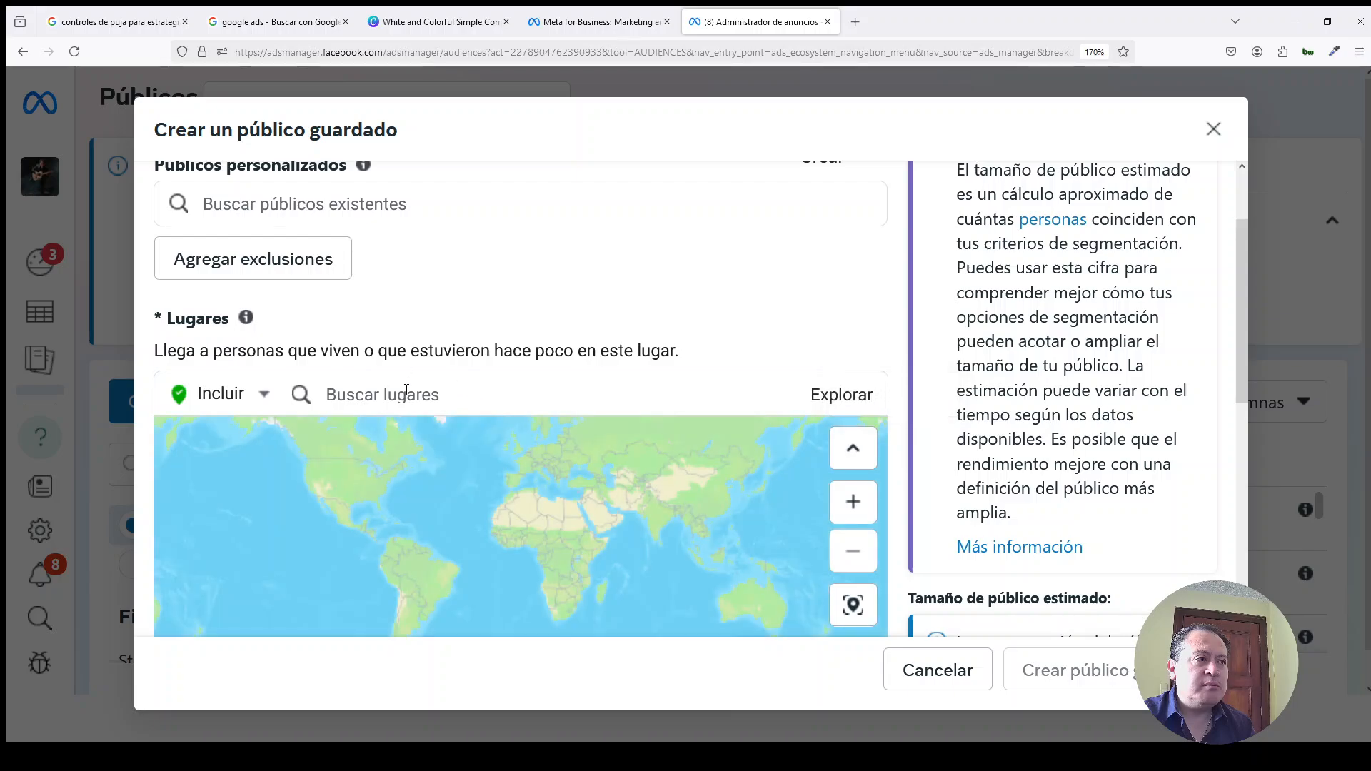
pyautogui.click(401, 397)
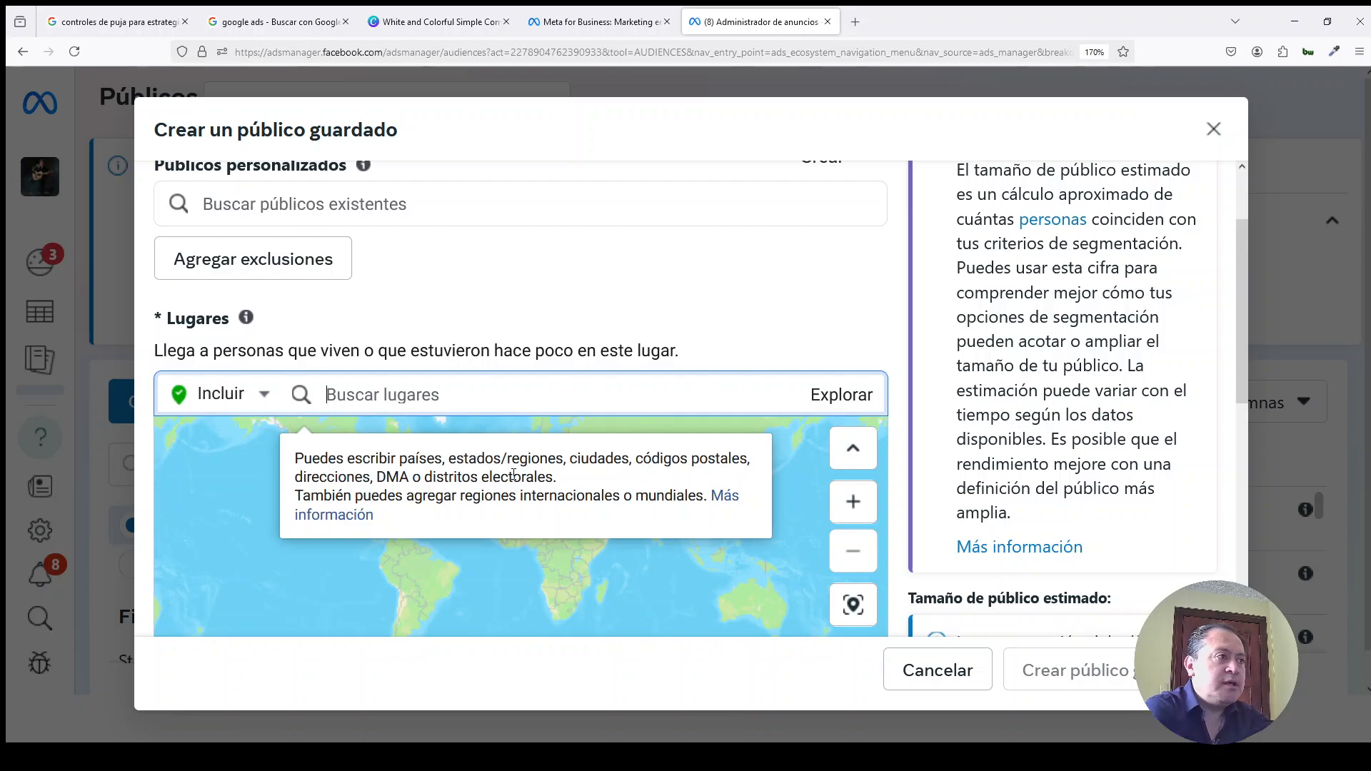
pyautogui.scroll(2, 561, 223)
pyautogui.scroll(-3, 560, 220)
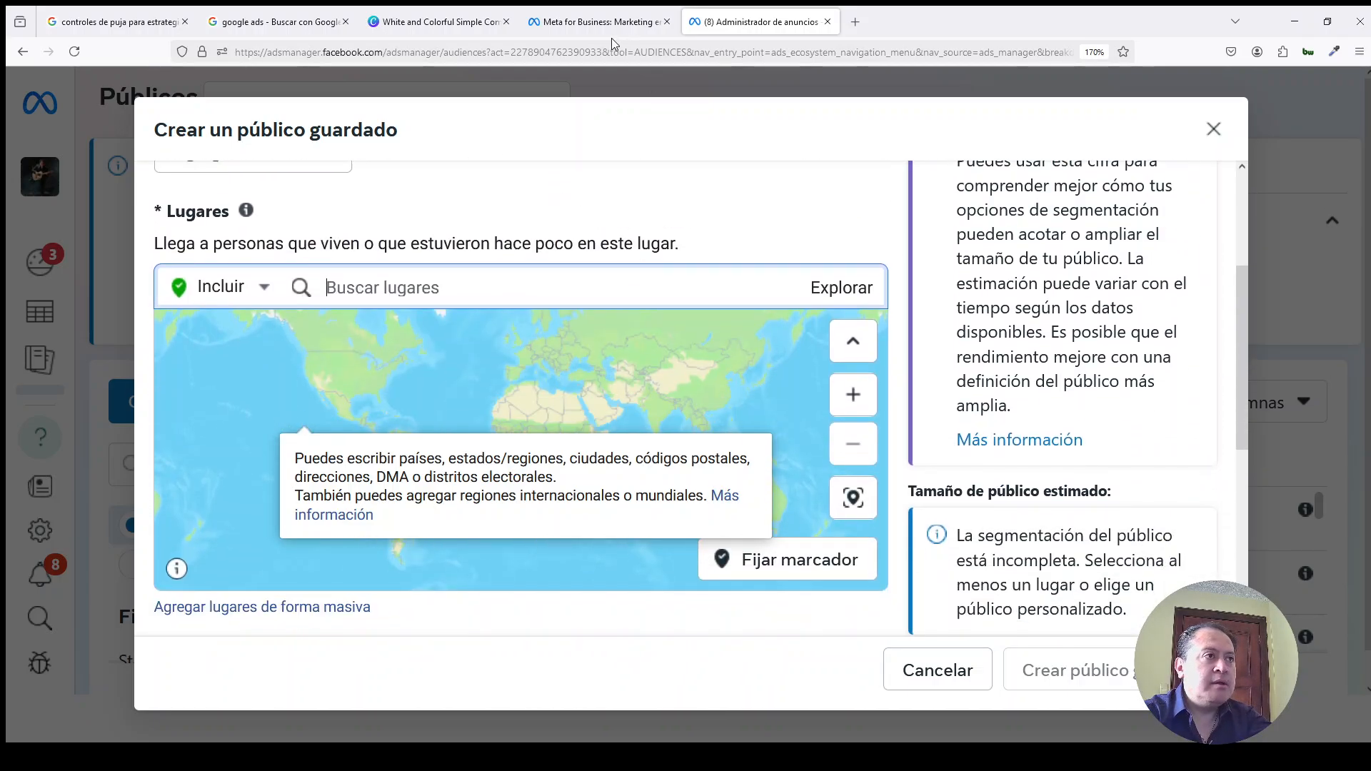
pyautogui.click(1213, 129)
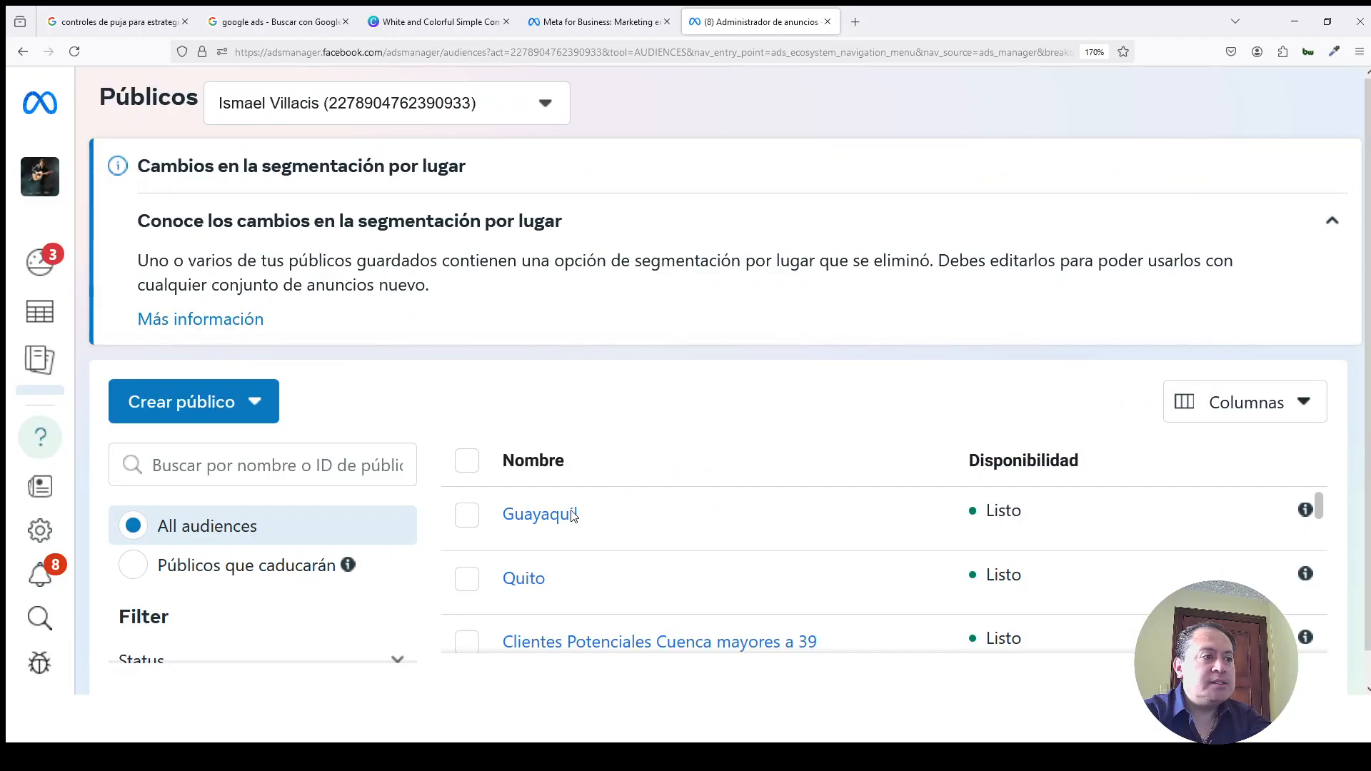
# Start a new saved audience and name it Cuenca.
pyautogui.click(187, 402)
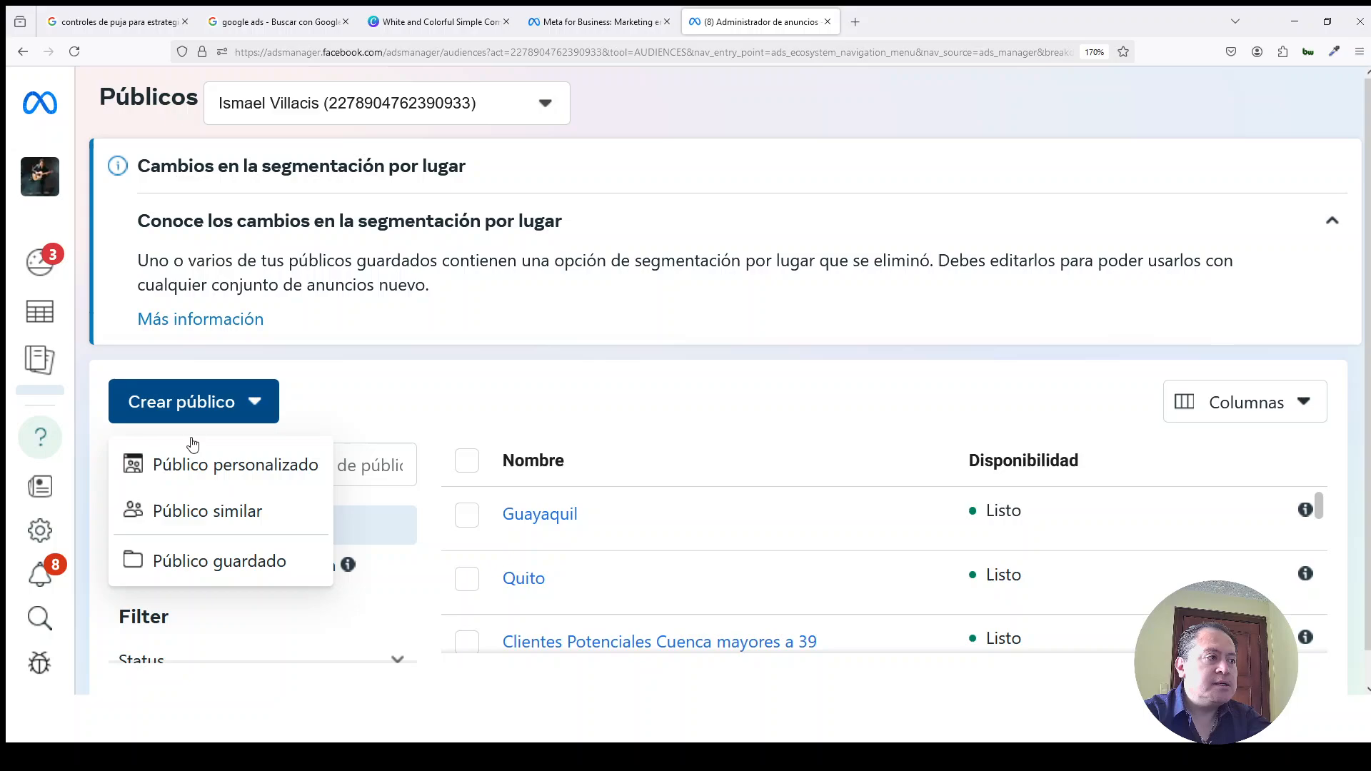
pyautogui.click(205, 560)
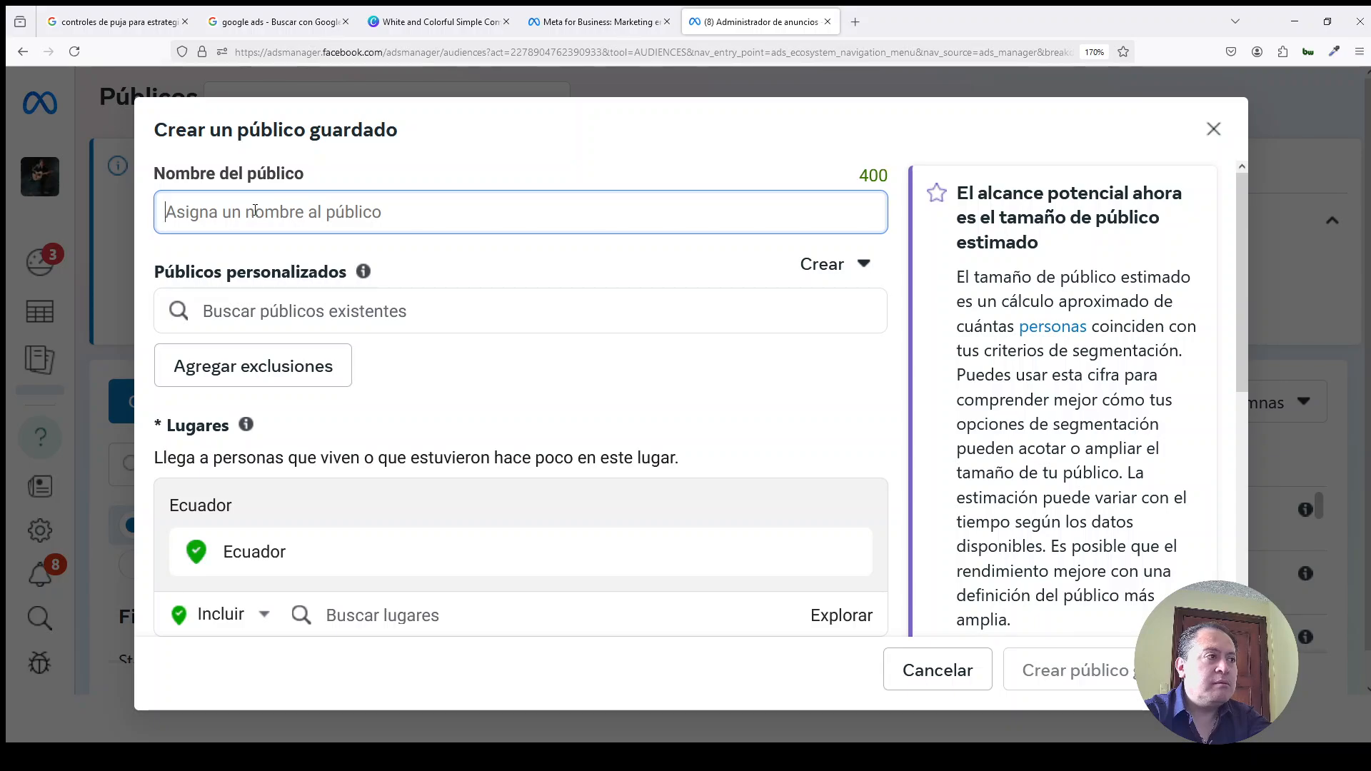
pyautogui.write('Cuenca')
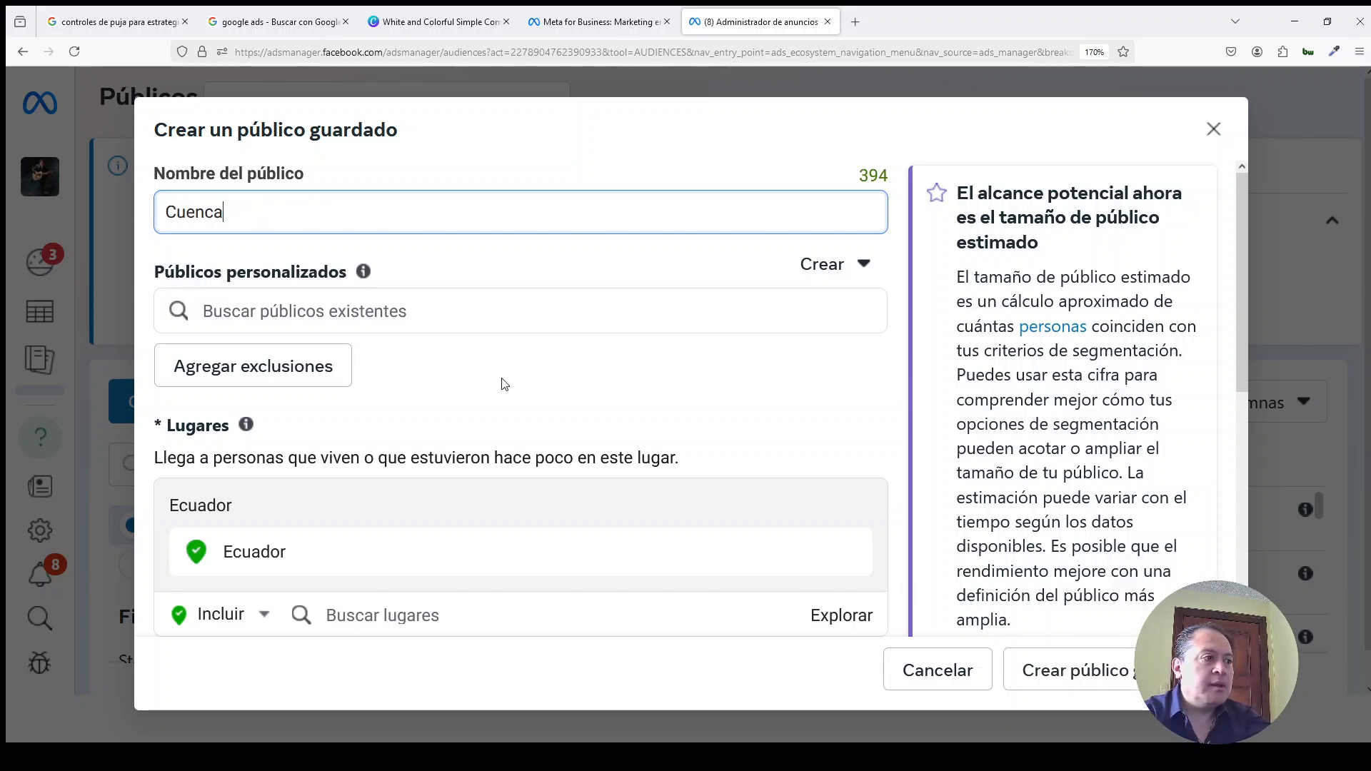
# Replace the Ecuador location in the Cuenca audience with the city Cuenca, Azuay Province, Ecuador.
pyautogui.click(848, 553)
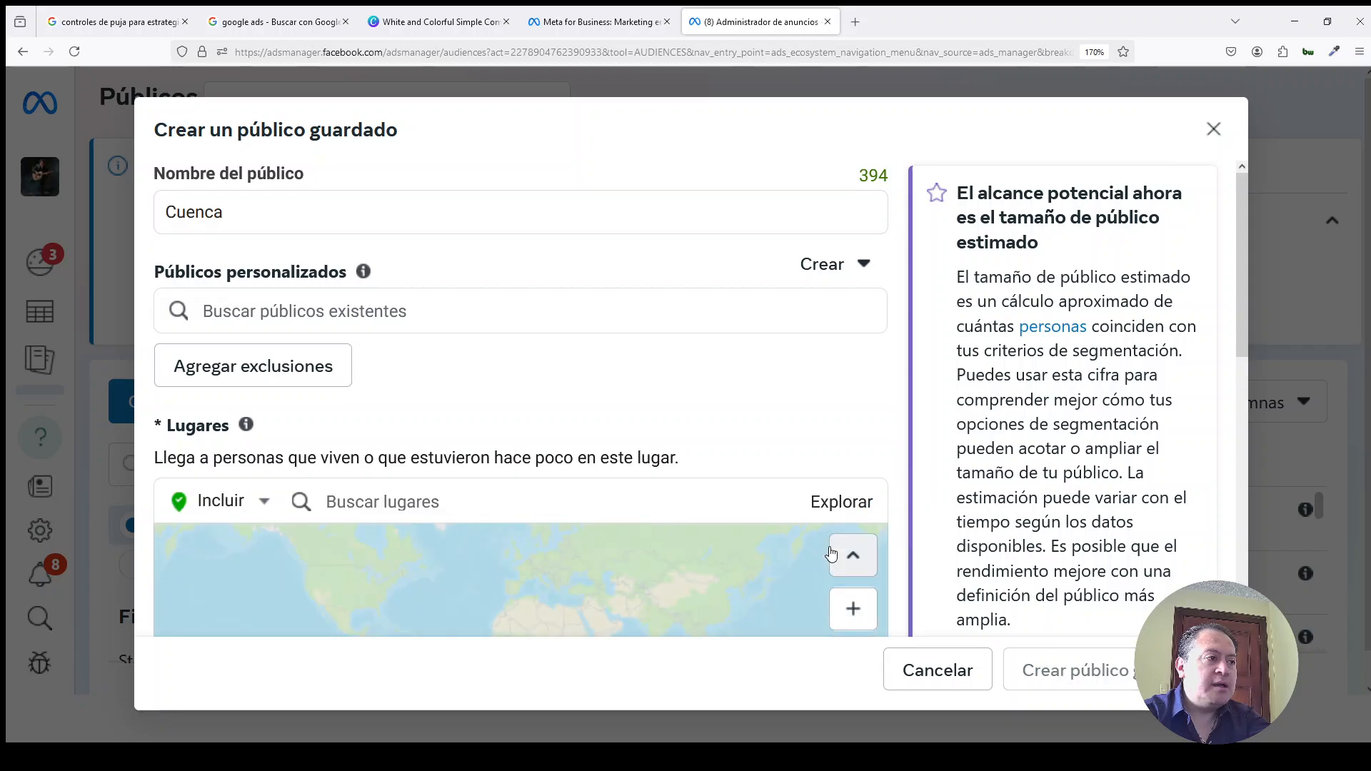
pyautogui.click(443, 508)
pyautogui.write('Cuenca')
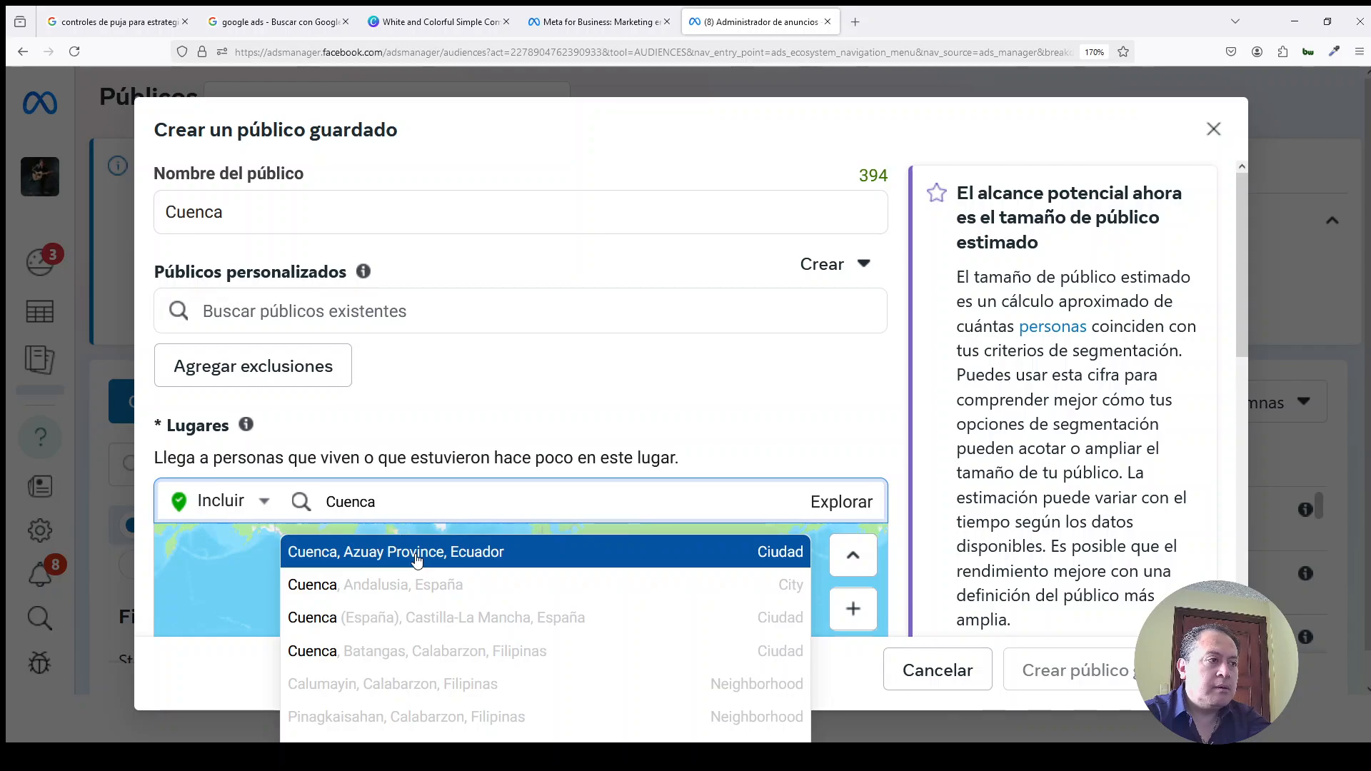
pyautogui.click(417, 553)
# Set the Cuenca audience's age range to 23 through 56.
pyautogui.scroll(-3, 835, 422)
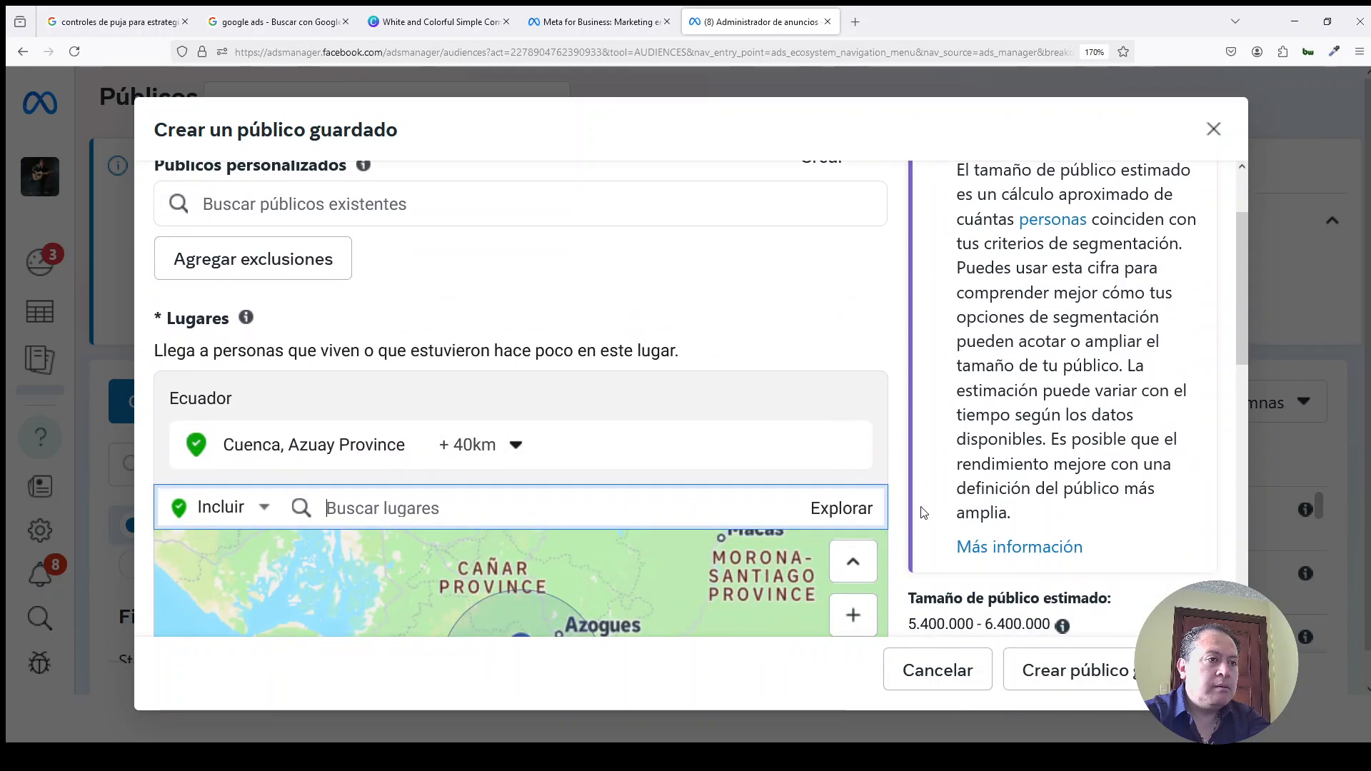
pyautogui.scroll(-6, 905, 542)
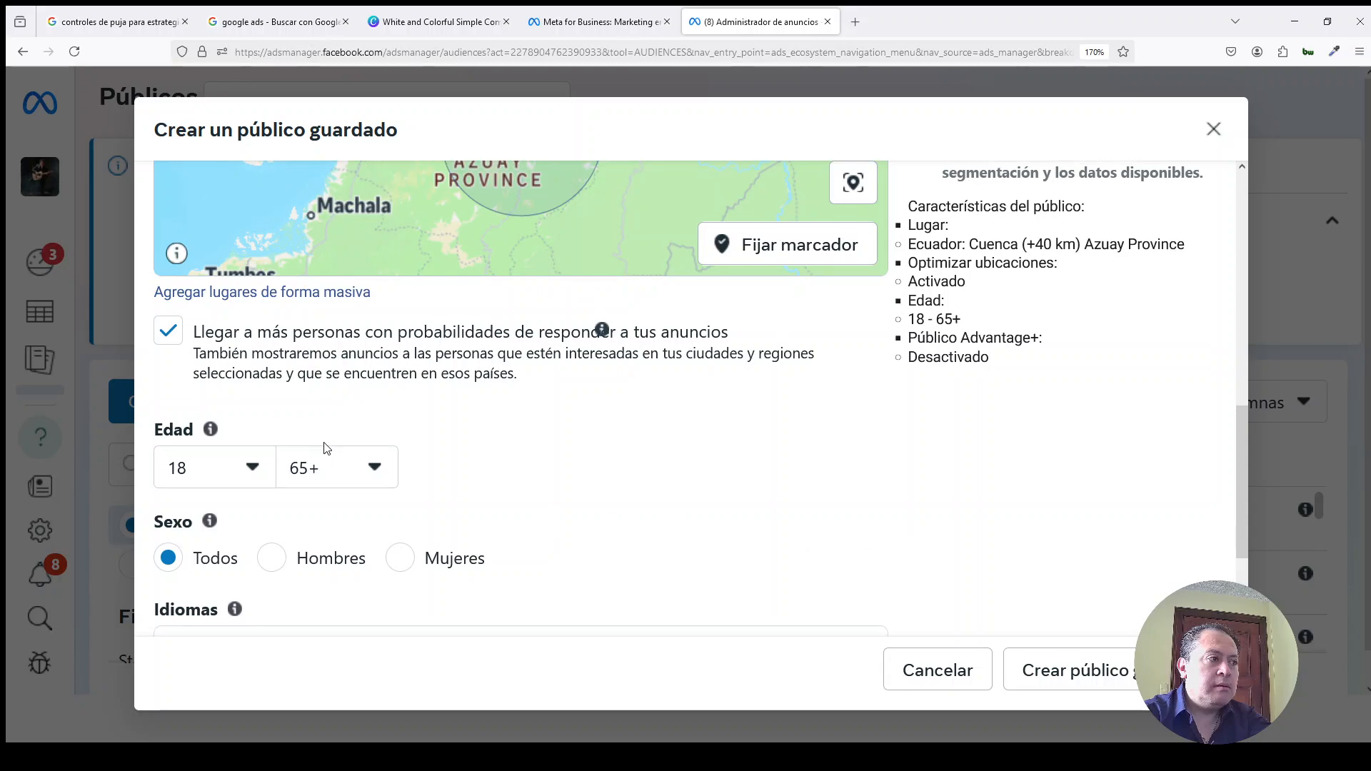
pyautogui.click(221, 476)
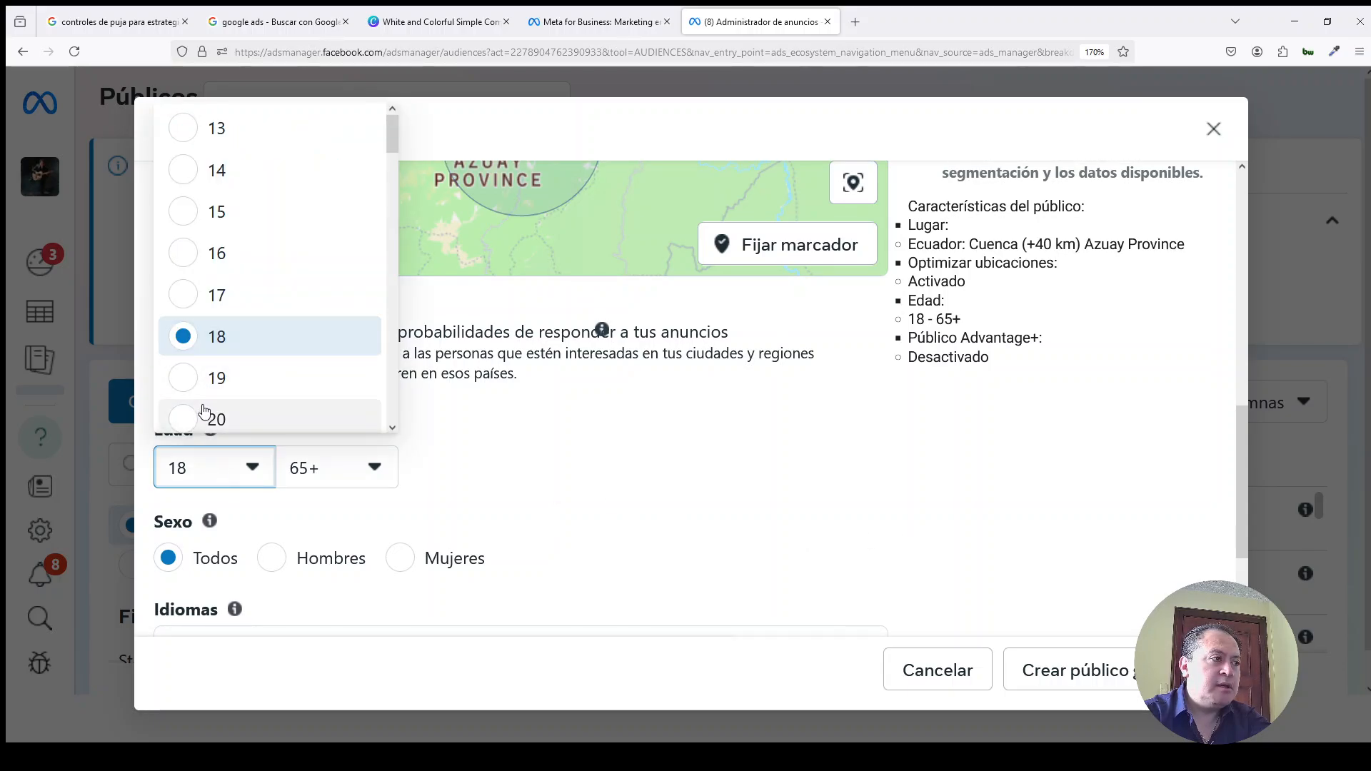
pyautogui.scroll(-2, 203, 415)
pyautogui.scroll(-1, 200, 400)
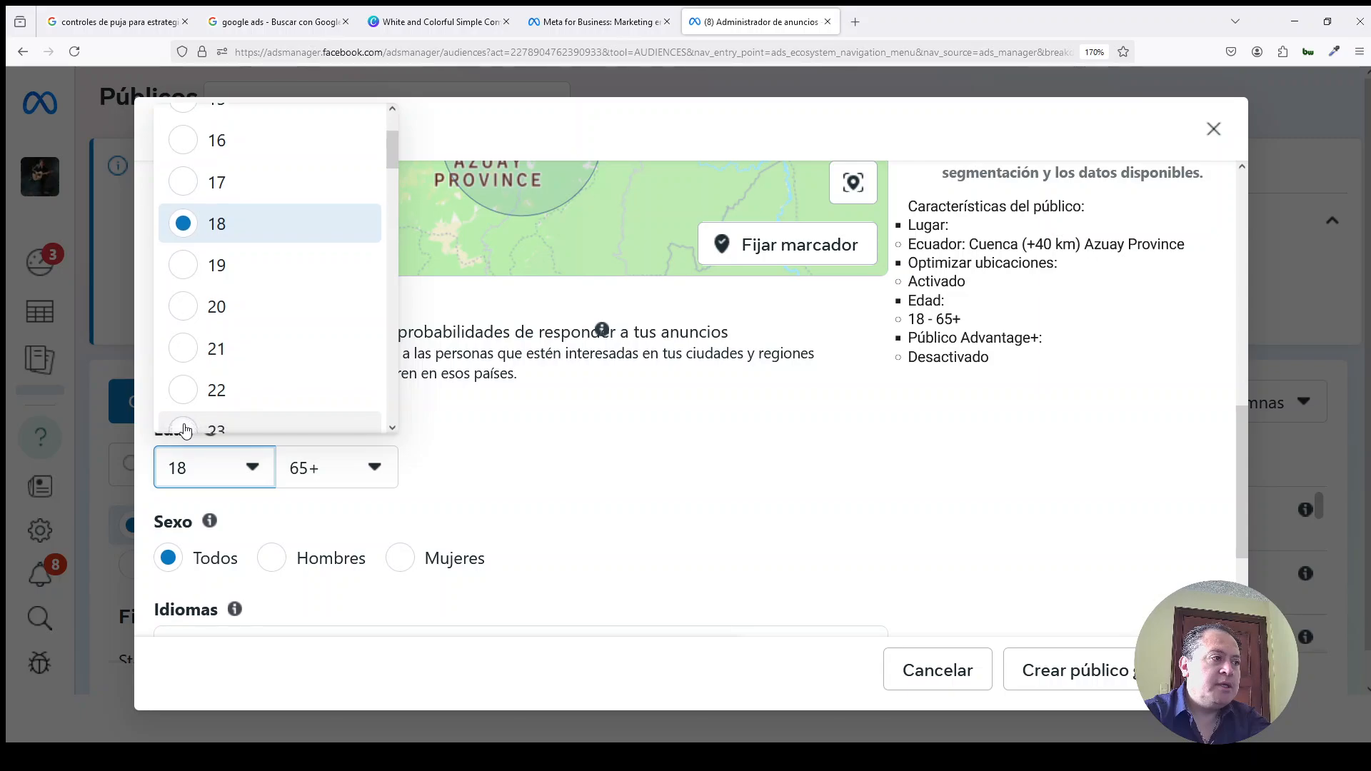
pyautogui.scroll(1, 187, 389)
pyautogui.scroll(-2, 192, 371)
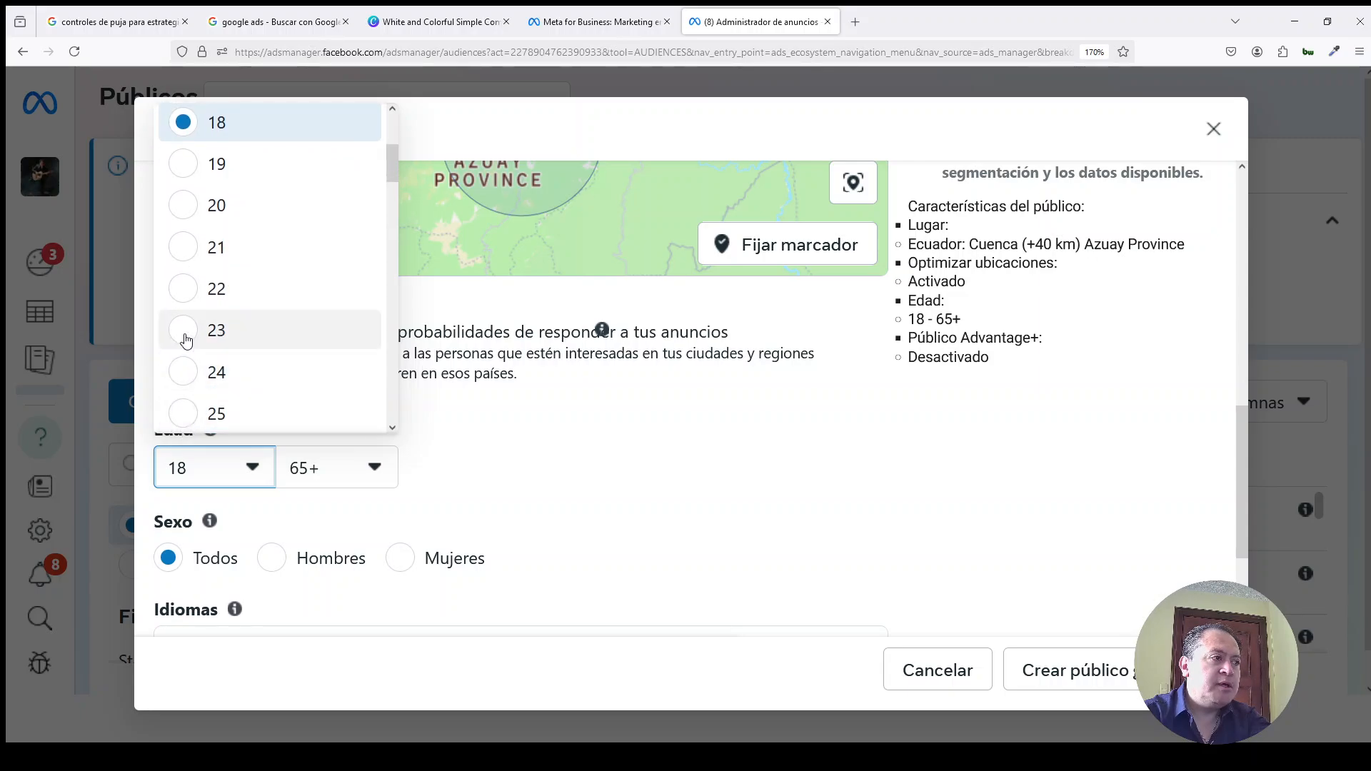
pyautogui.click(186, 337)
pyautogui.click(366, 467)
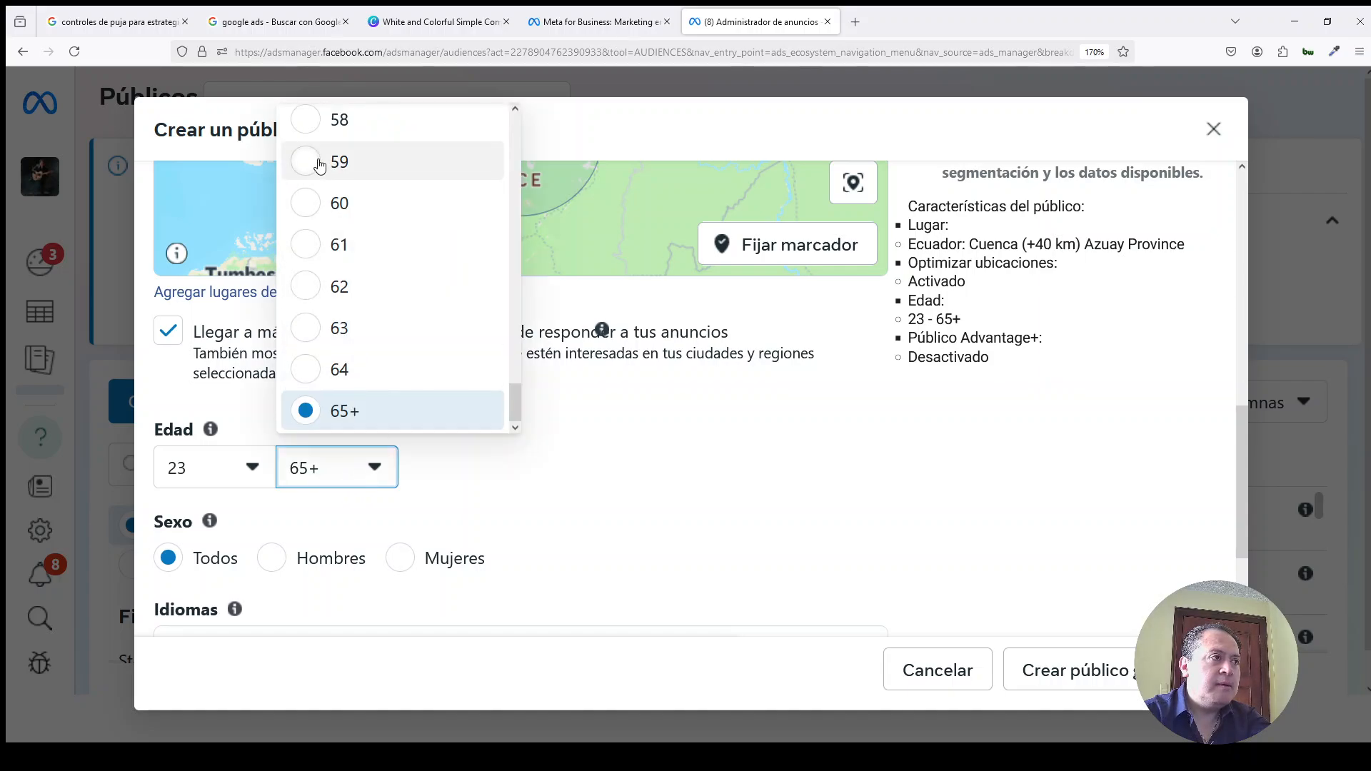
pyautogui.scroll(2, 319, 192)
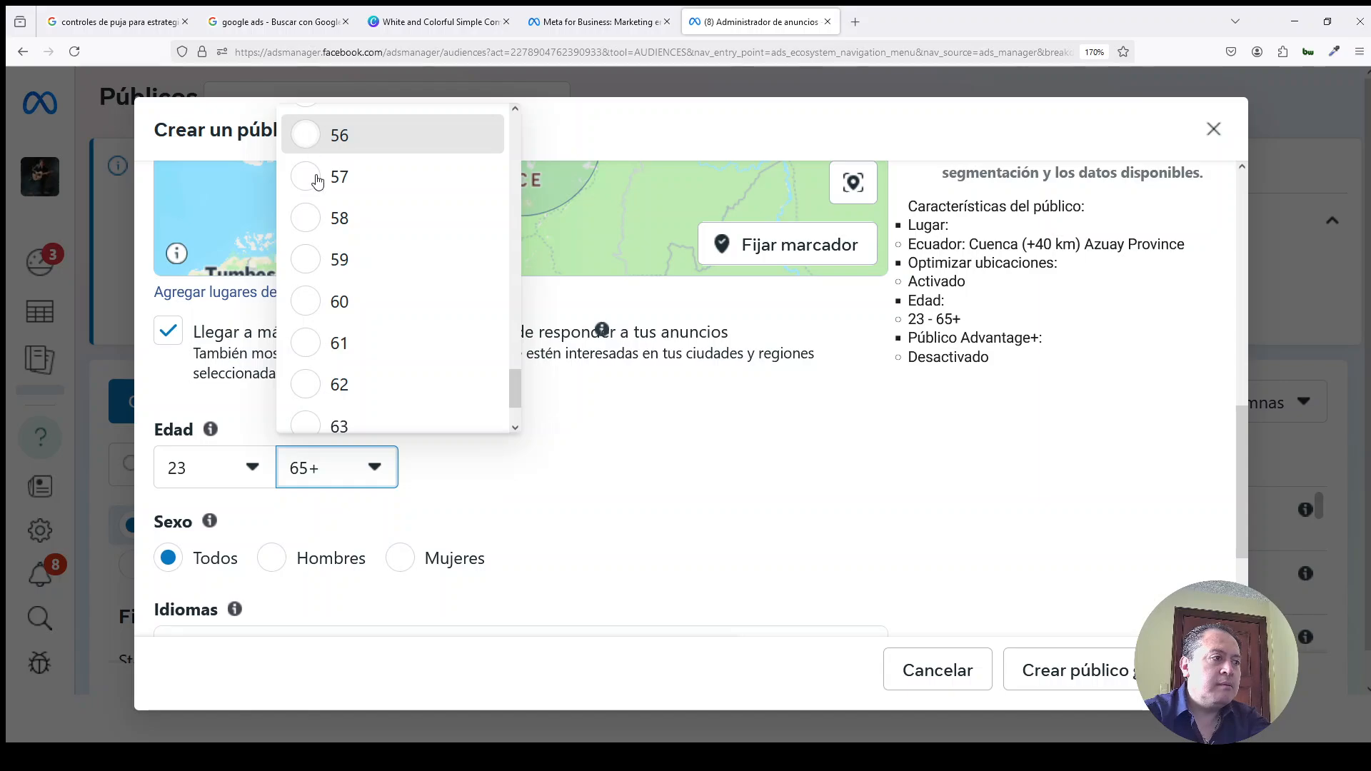
pyautogui.click(310, 139)
# Search the detailed targeting for salud and add the interest Salud Natural to the Cuenca audience.
pyautogui.scroll(-3, 704, 535)
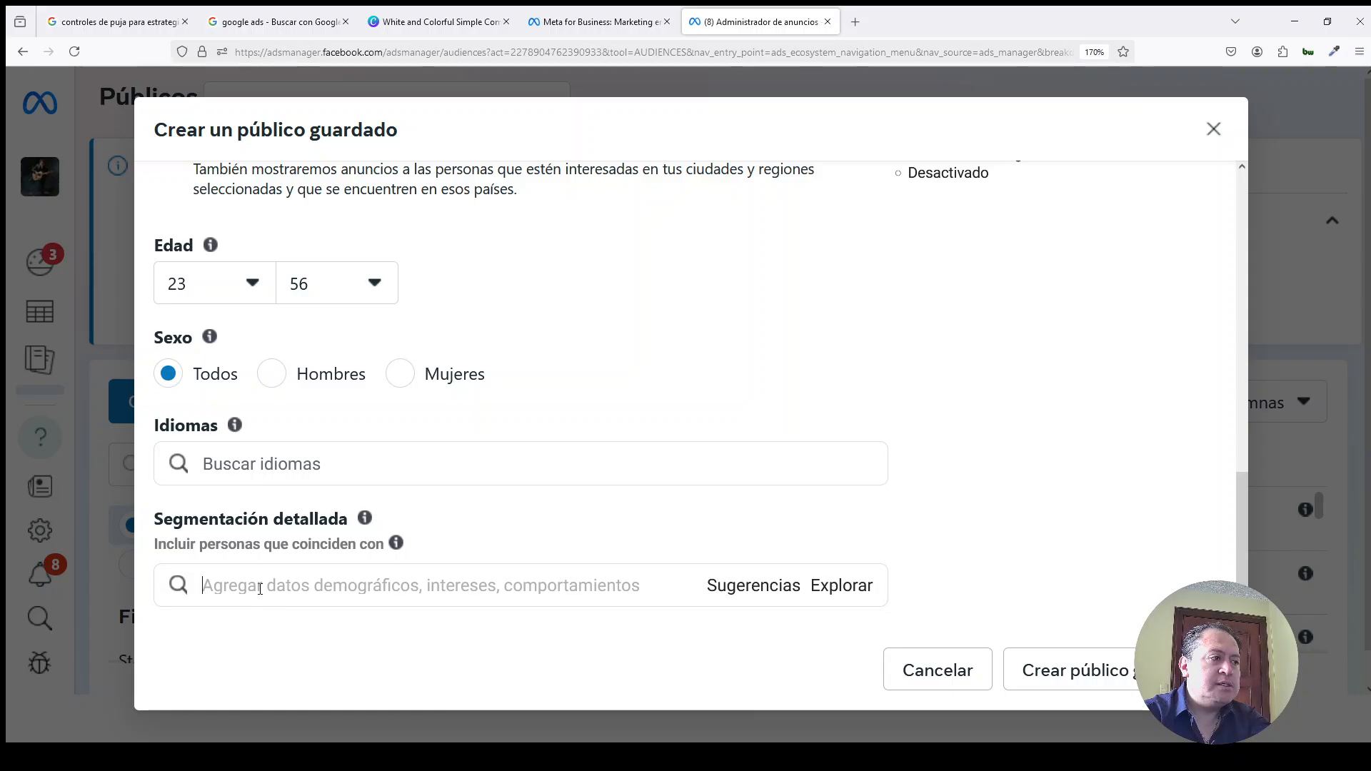
pyautogui.click(259, 586)
pyautogui.write('salud')
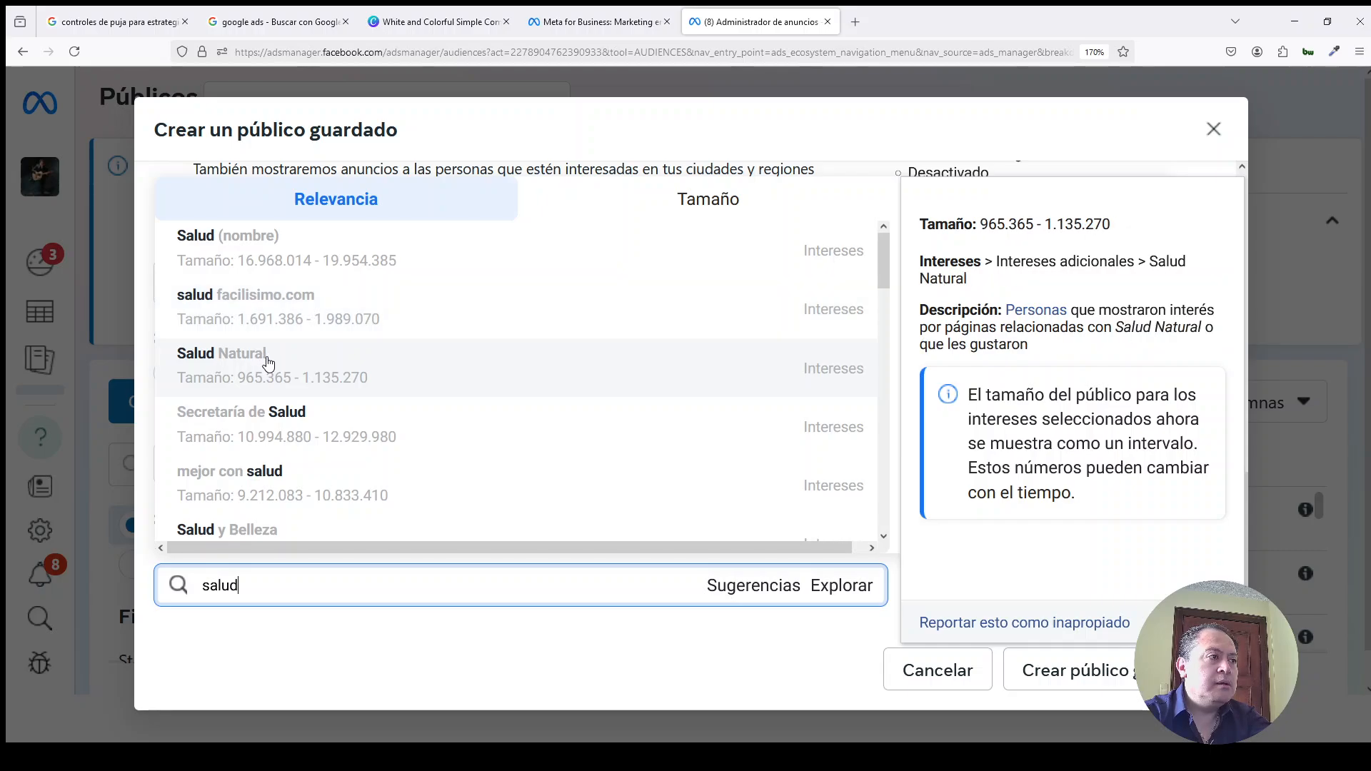
pyautogui.click(268, 364)
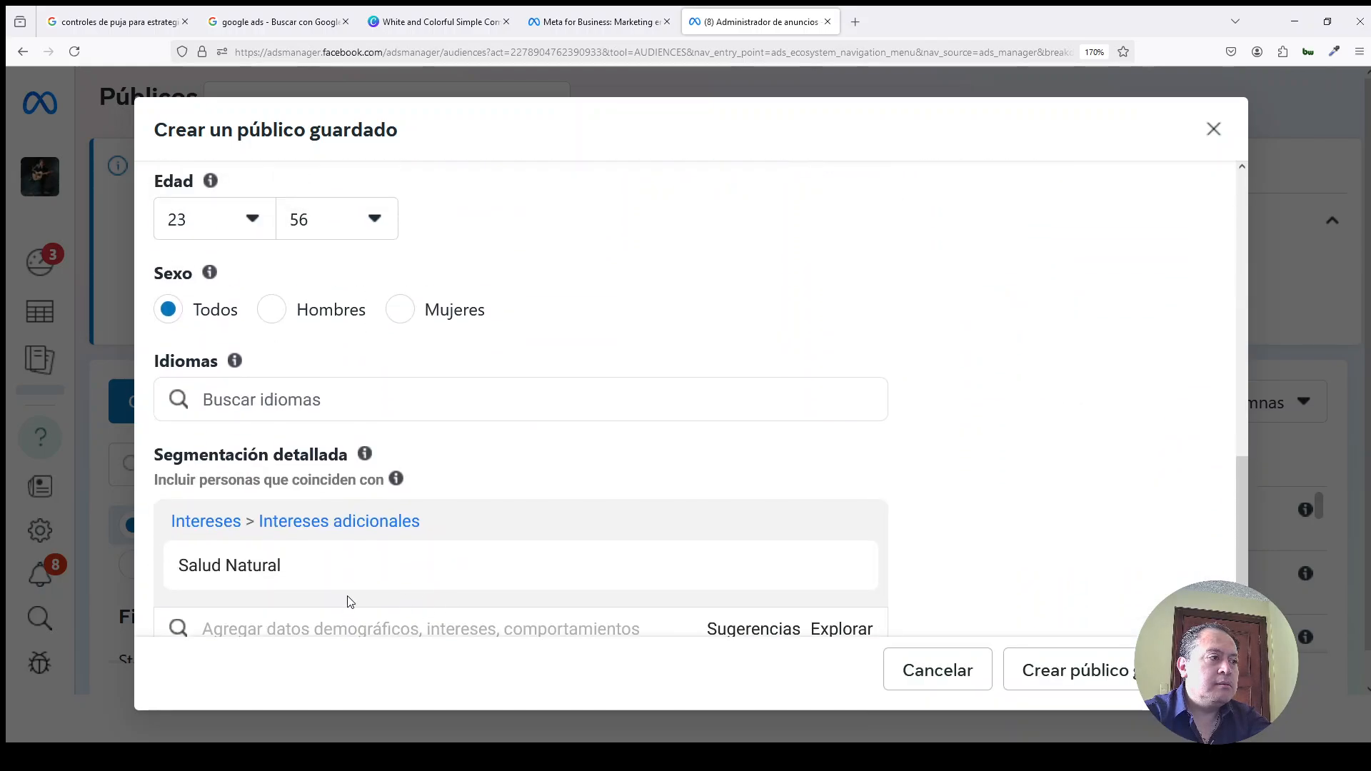
# Add the interests Salud (nombre) and Producto natural (ciencia) to the detailed targeting, and create the Cuenca saved audience.
pyautogui.scroll(2, 351, 602)
pyautogui.scroll(-3, 266, 613)
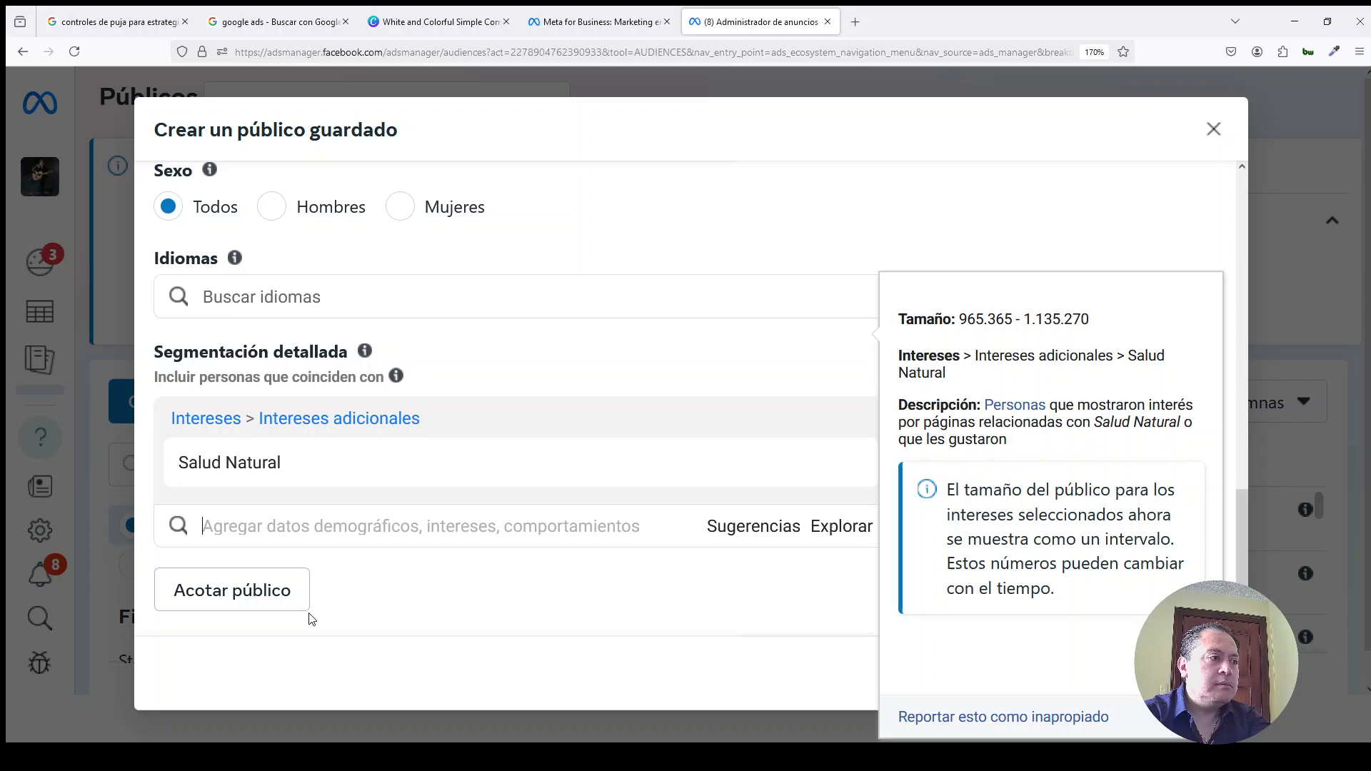
pyautogui.click(227, 519)
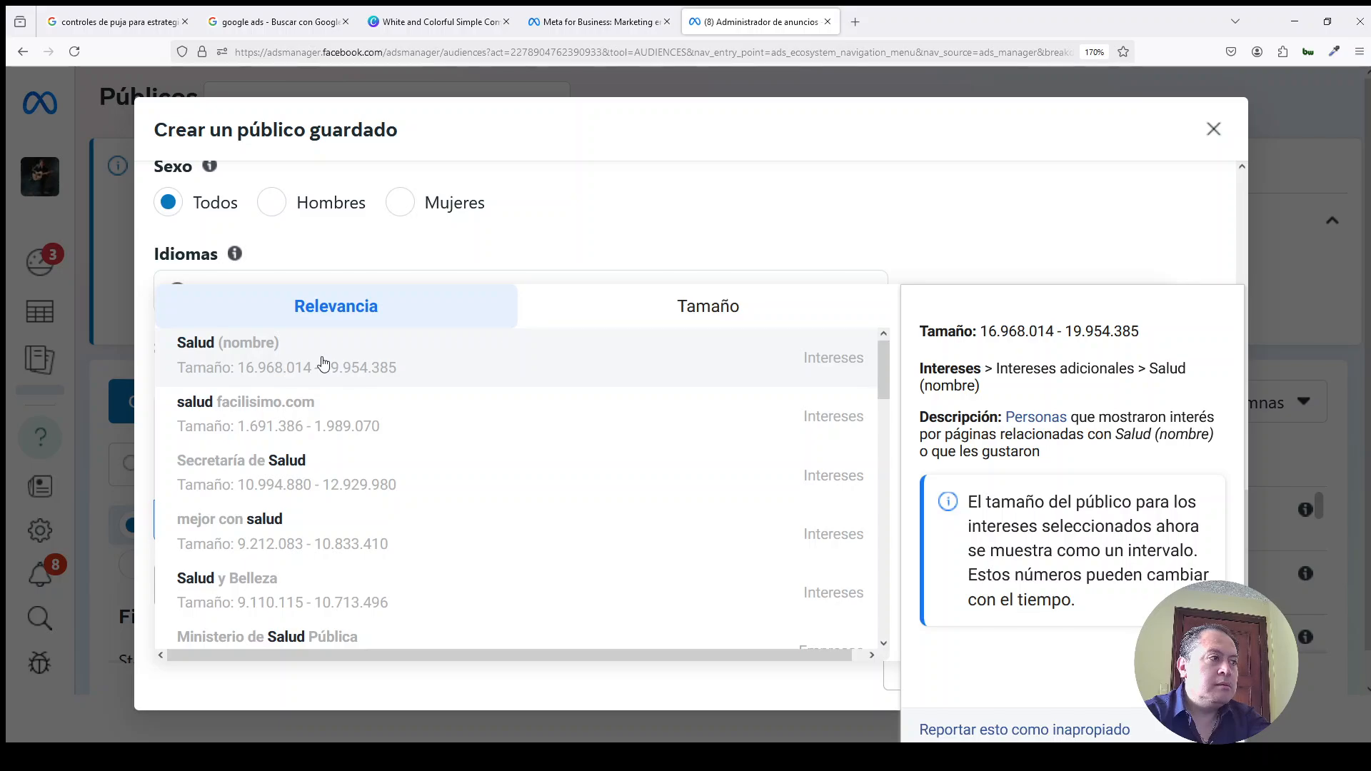
pyautogui.click(330, 380)
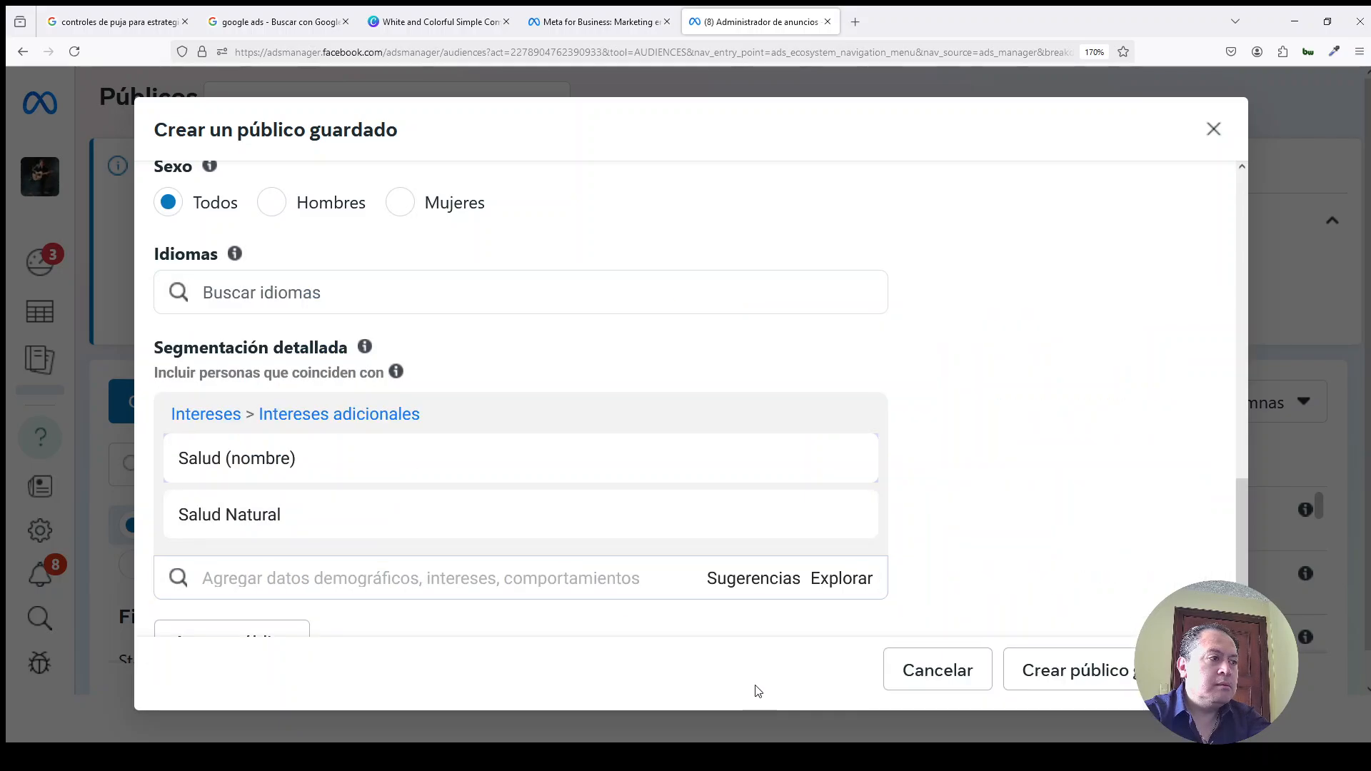
pyautogui.click(732, 589)
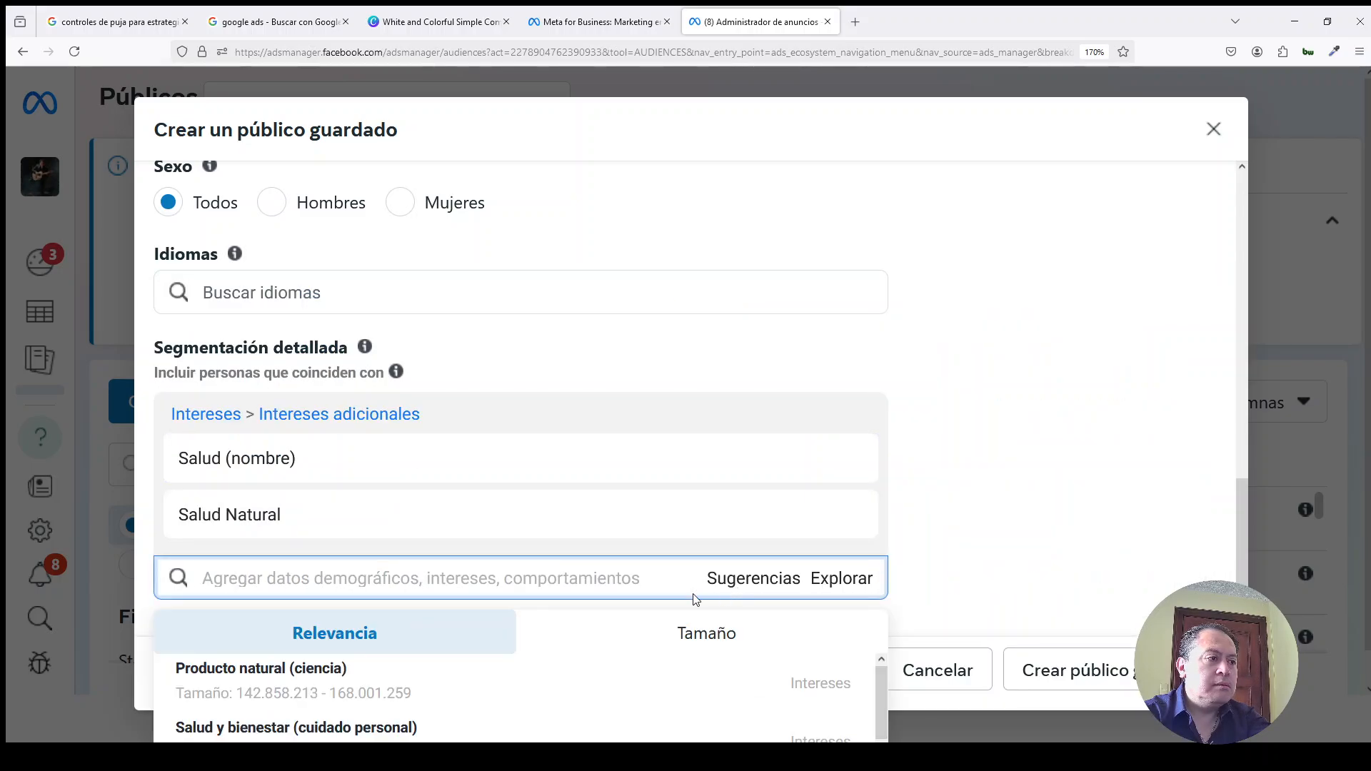
pyautogui.click(366, 698)
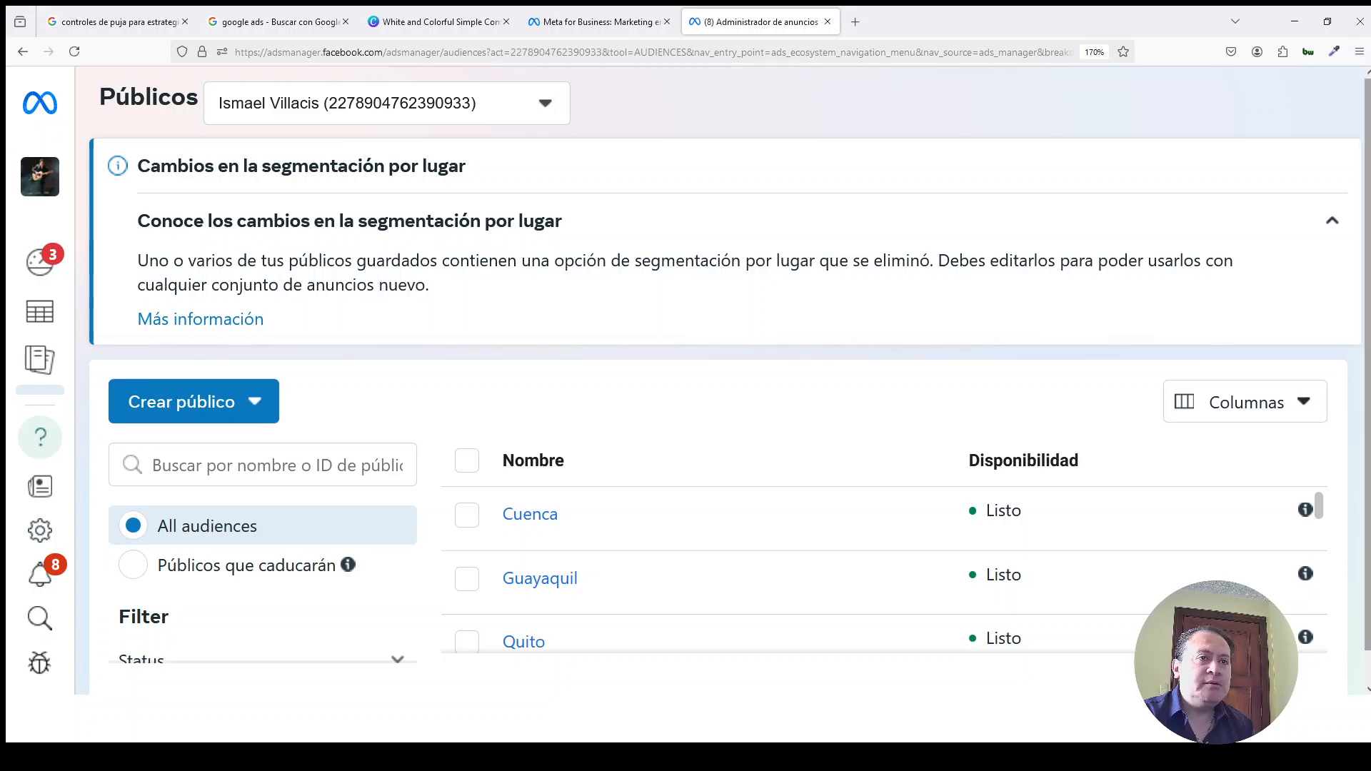
# Select the Cuenca and Guayaquil saved audiences and examine their audience overlap comparison.
pyautogui.scroll(-1, 1368, 214)
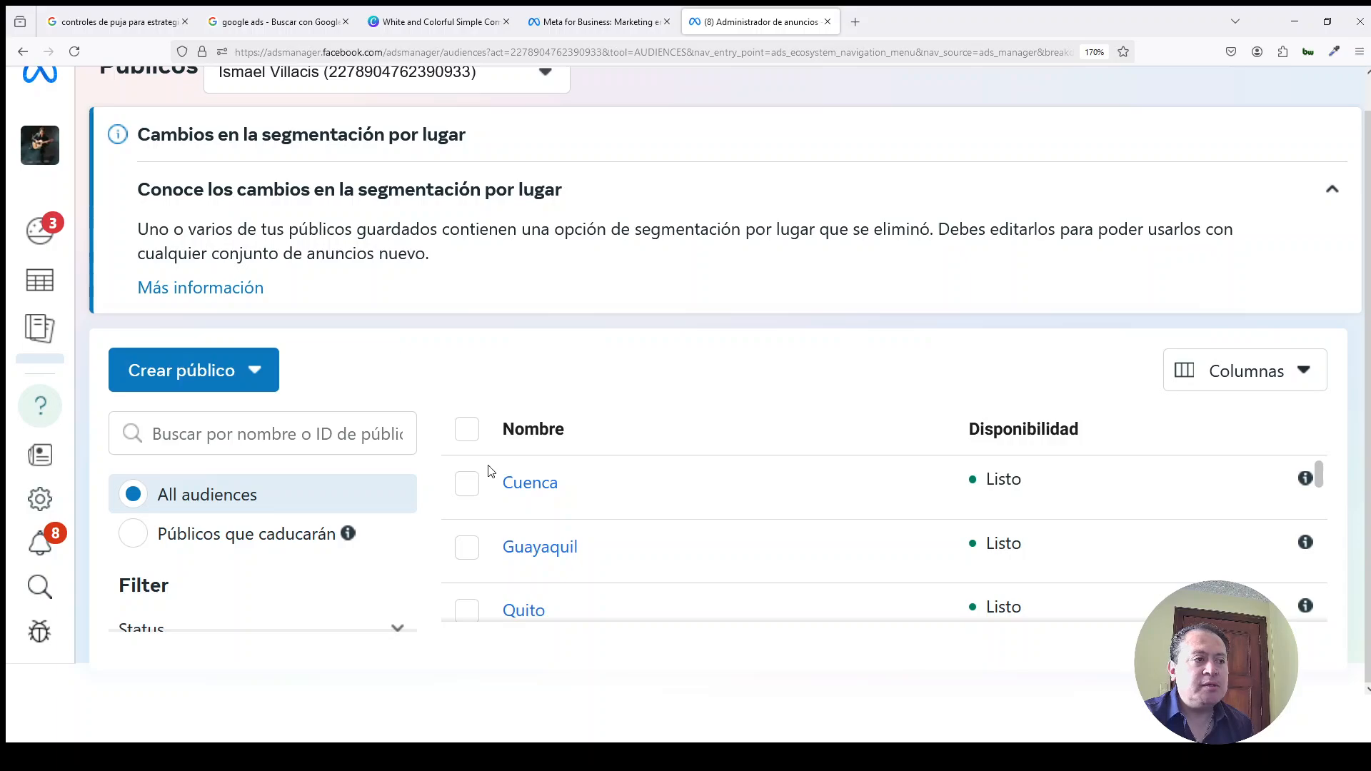
pyautogui.click(467, 483)
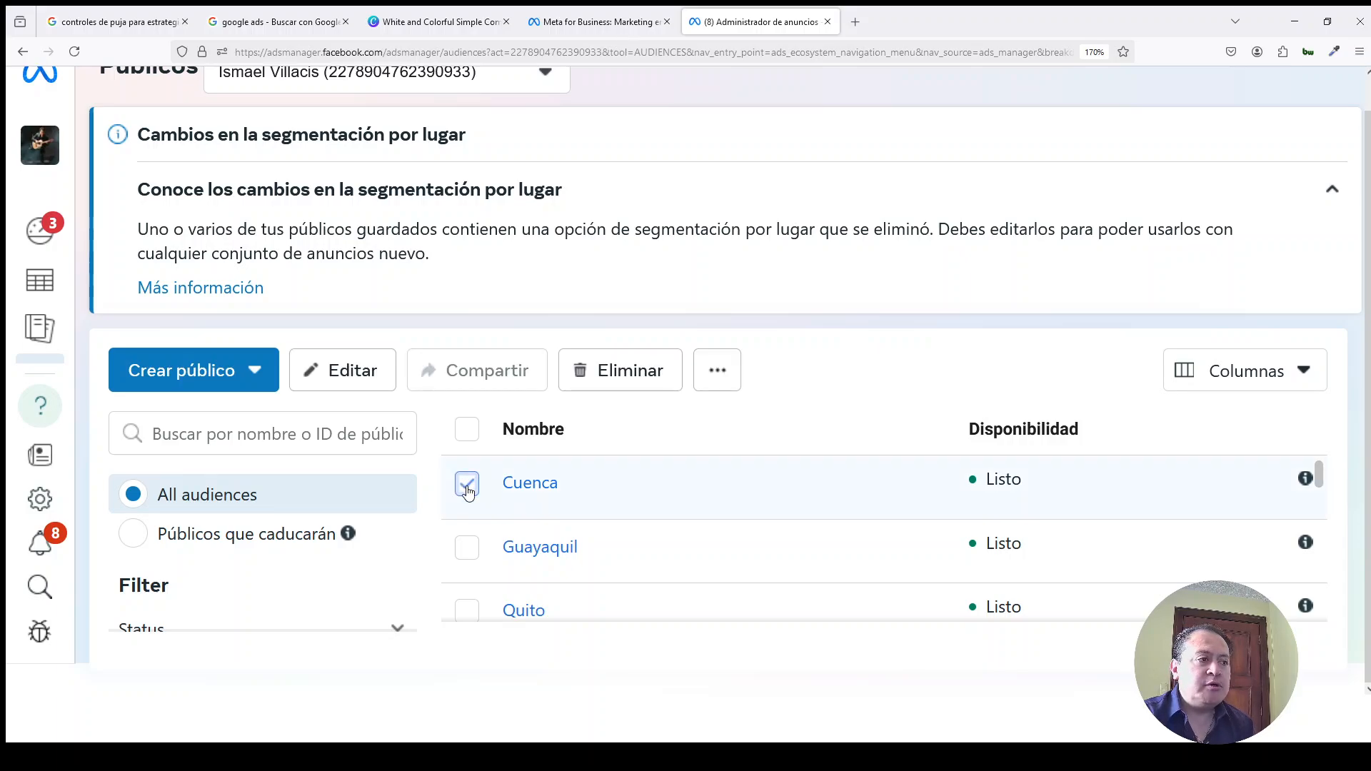
pyautogui.click(467, 549)
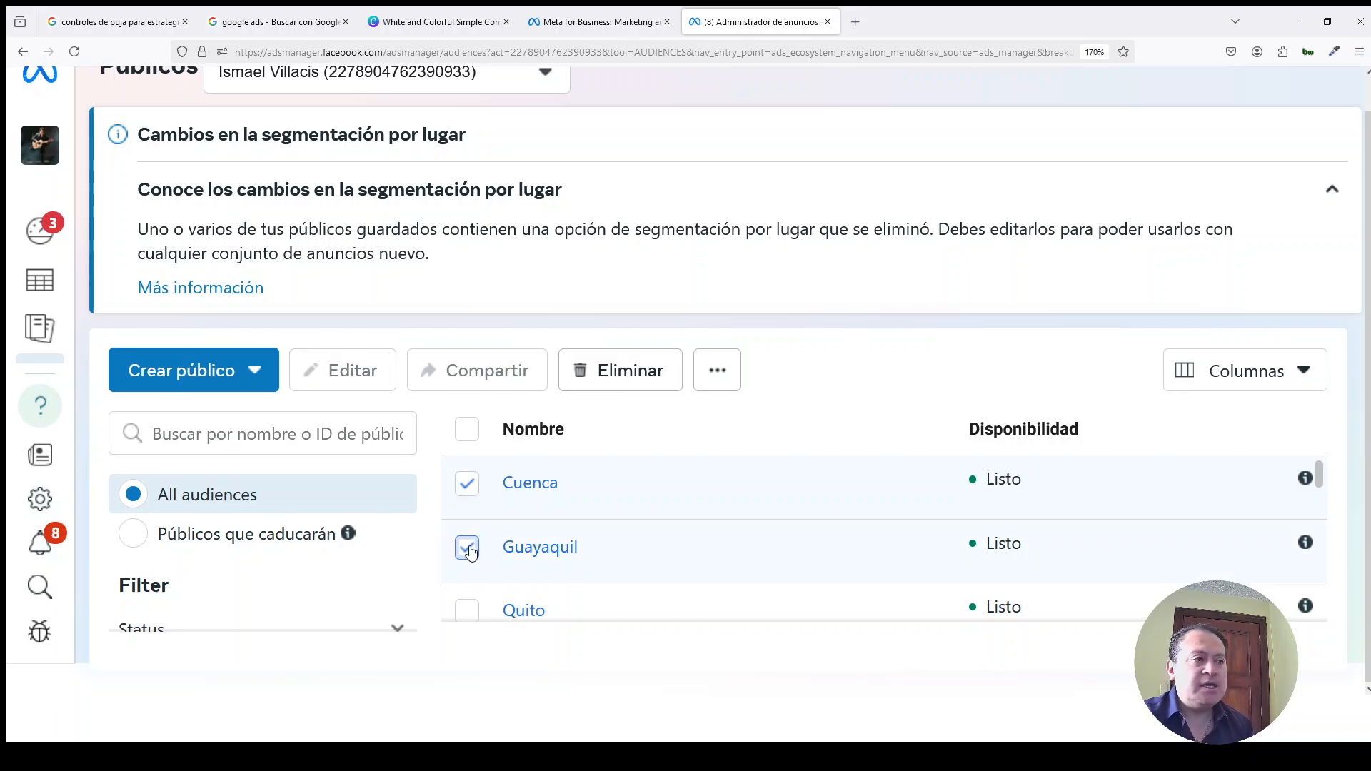
pyautogui.click(716, 383)
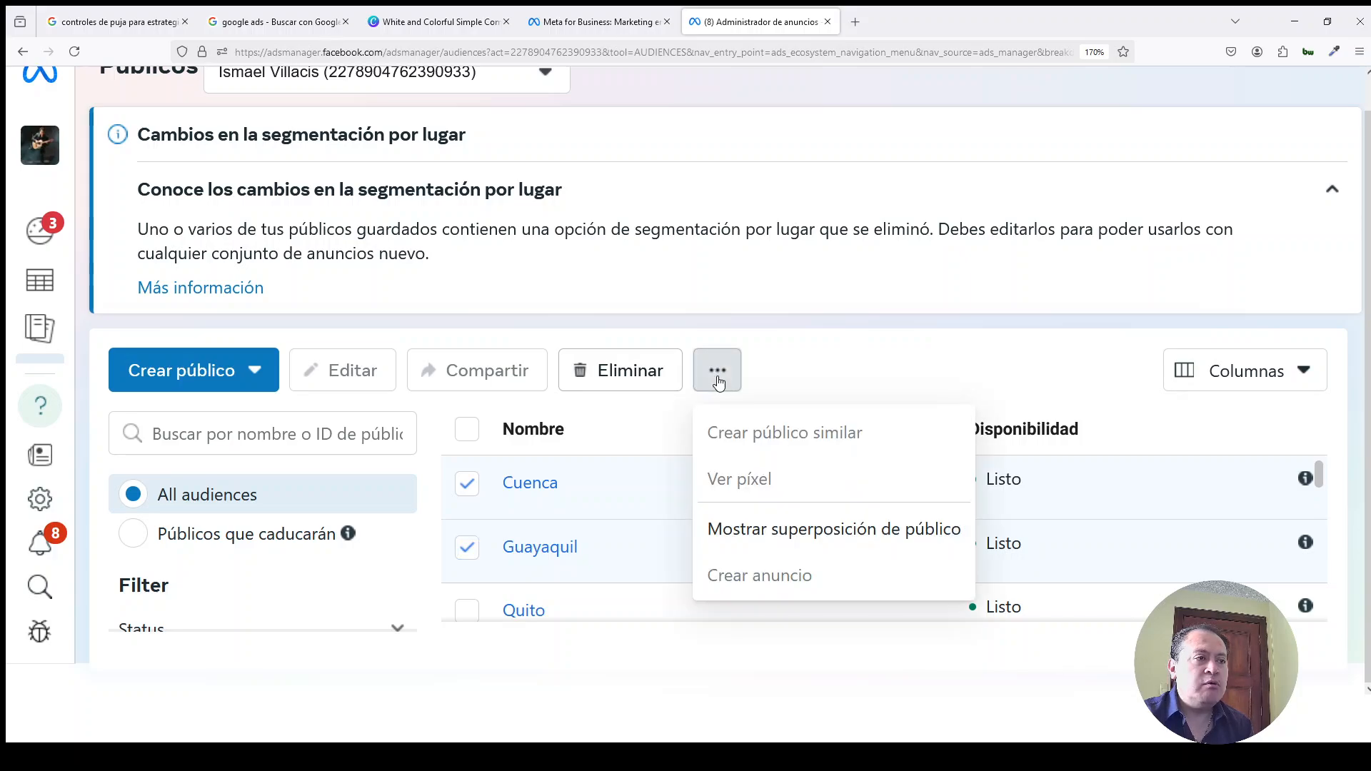
pyautogui.click(639, 416)
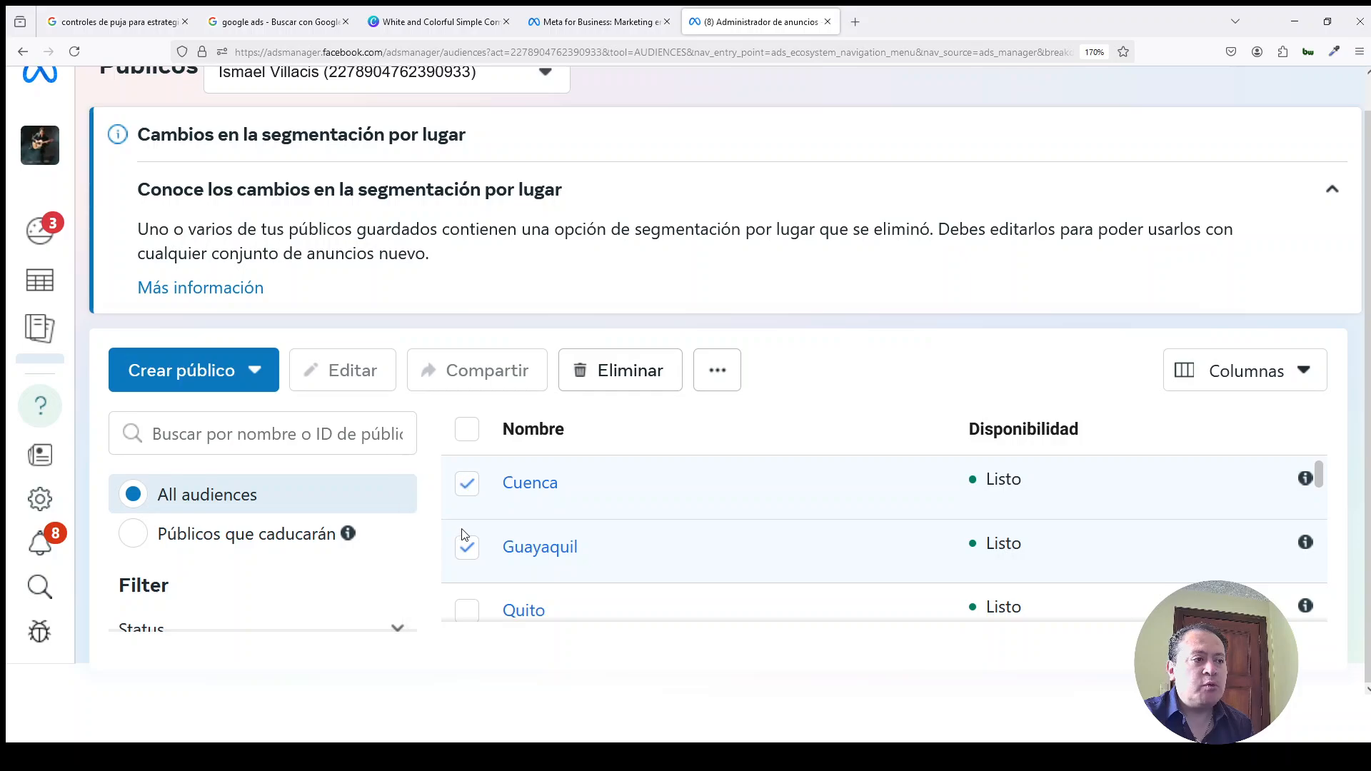
pyautogui.click(718, 379)
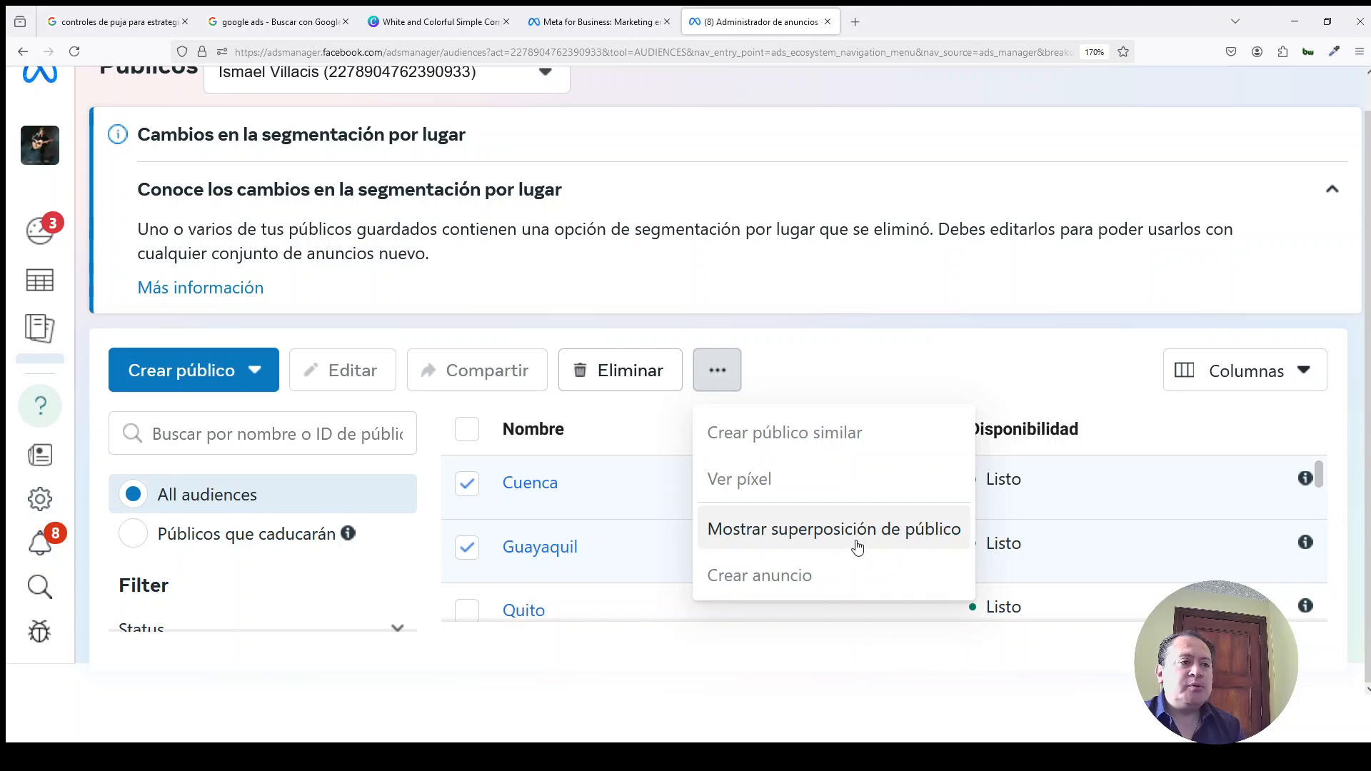
pyautogui.click(859, 541)
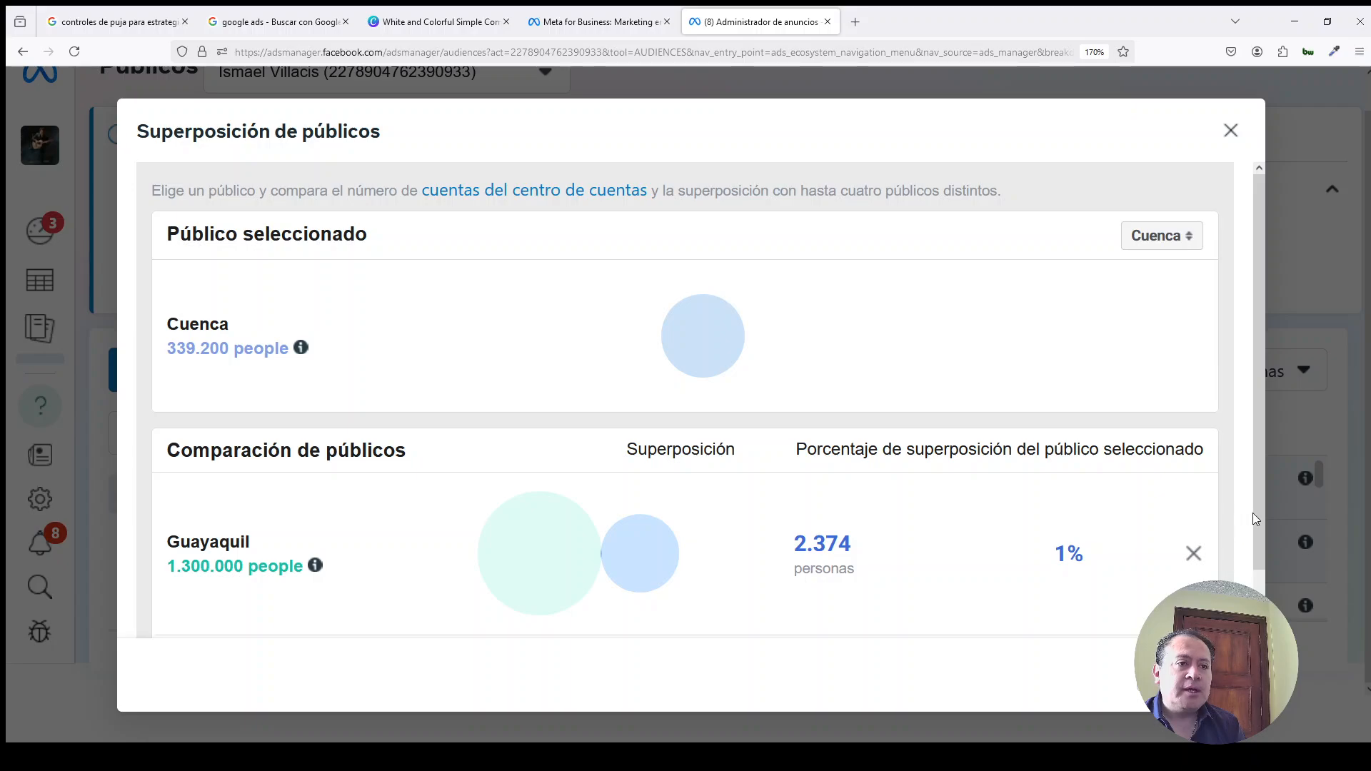
pyautogui.moveTo(1258, 517); pyautogui.dragTo(1259, 582)
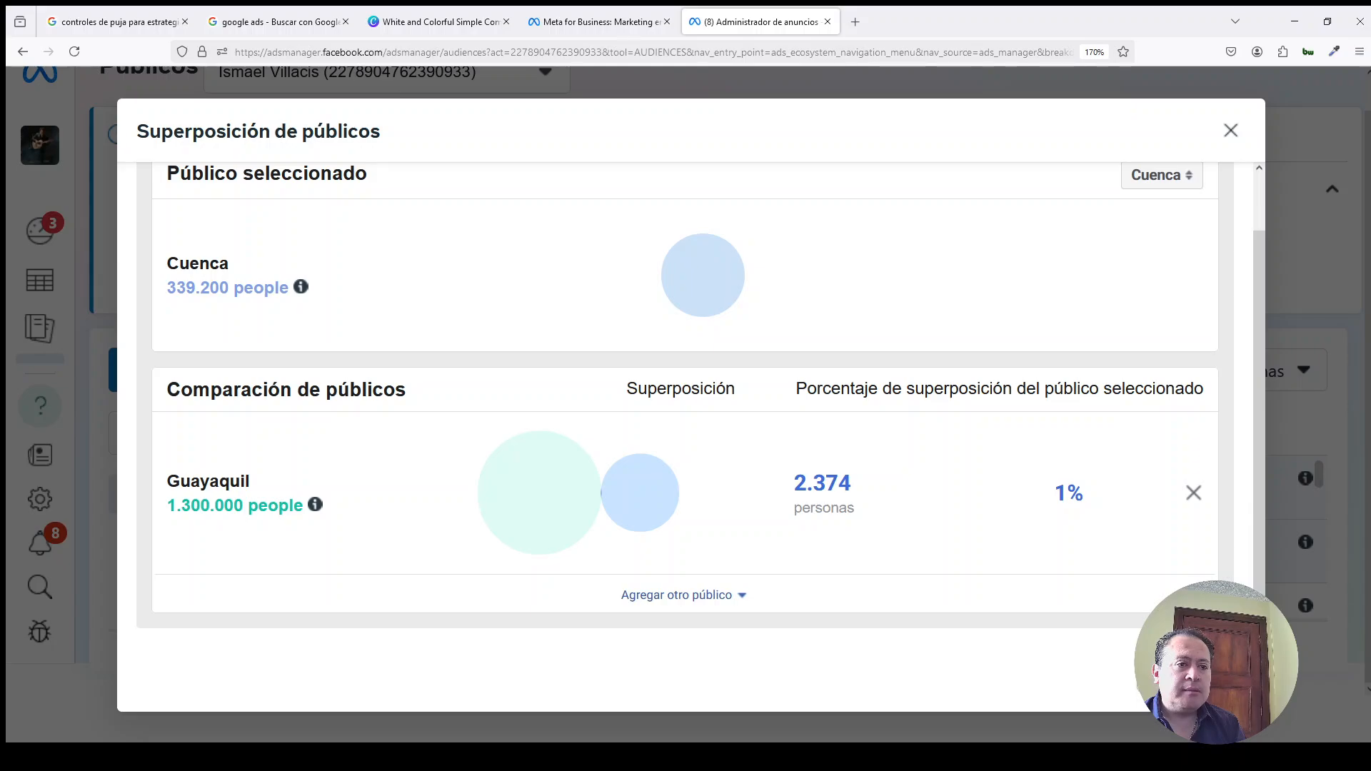
# Replace the Cuenca and Guayaquil selection with Quito and Cuenca, and examine the audience overlap between these two saved audiences.
pyautogui.click(1208, 676)
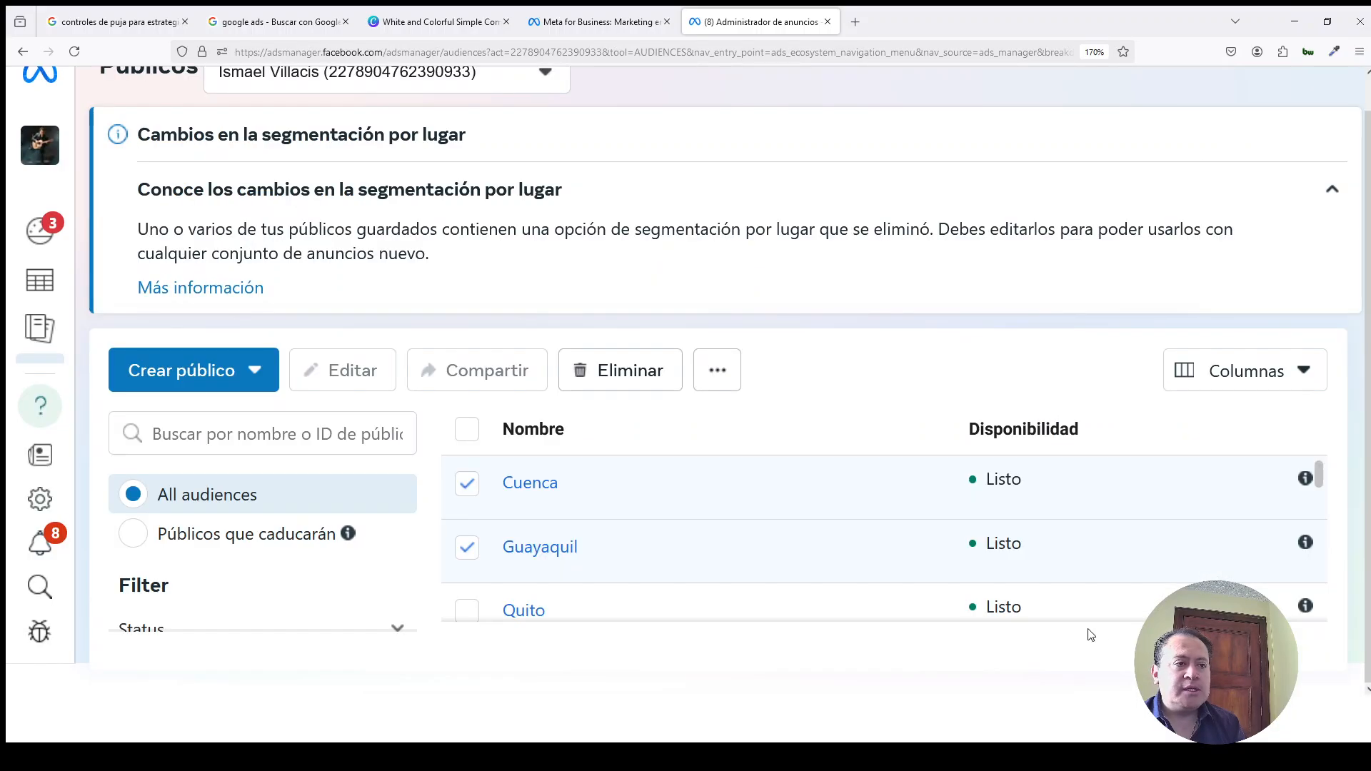
pyautogui.click(467, 483)
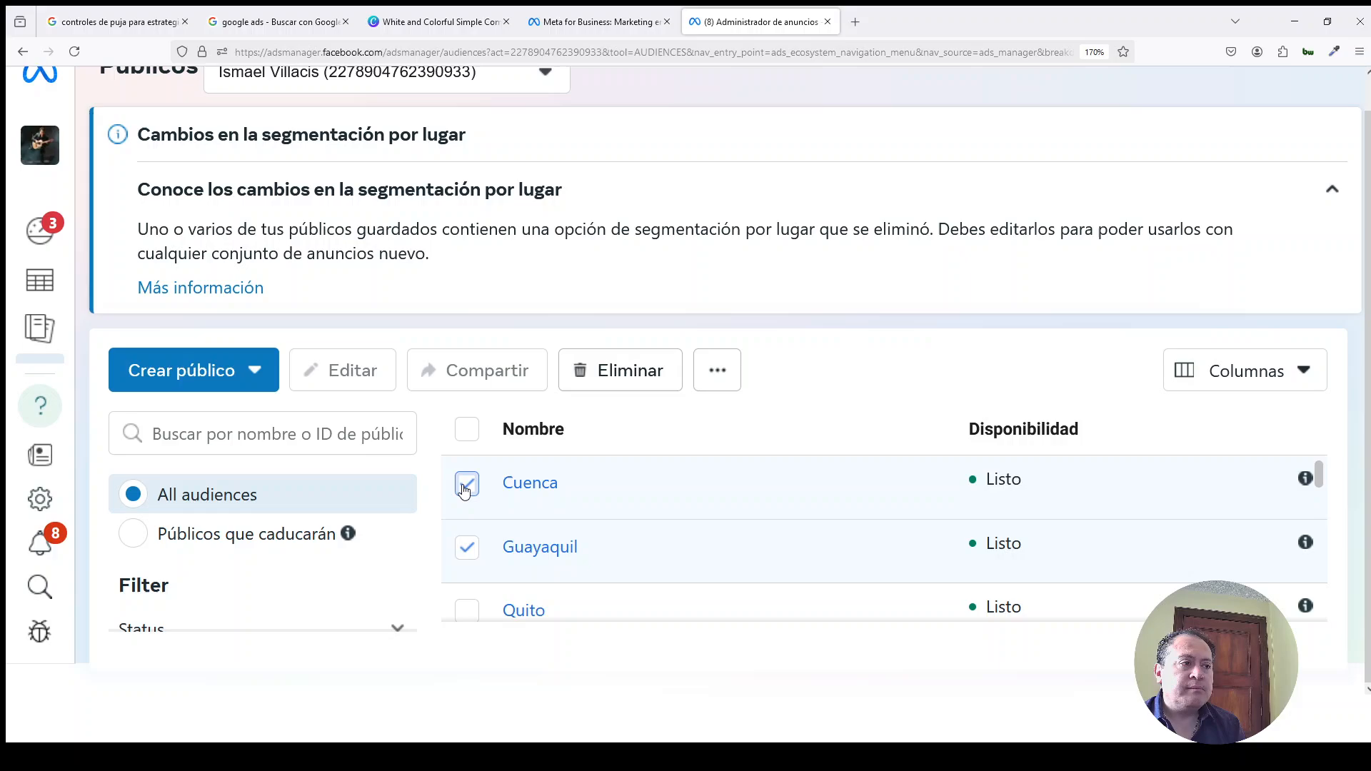
pyautogui.click(465, 544)
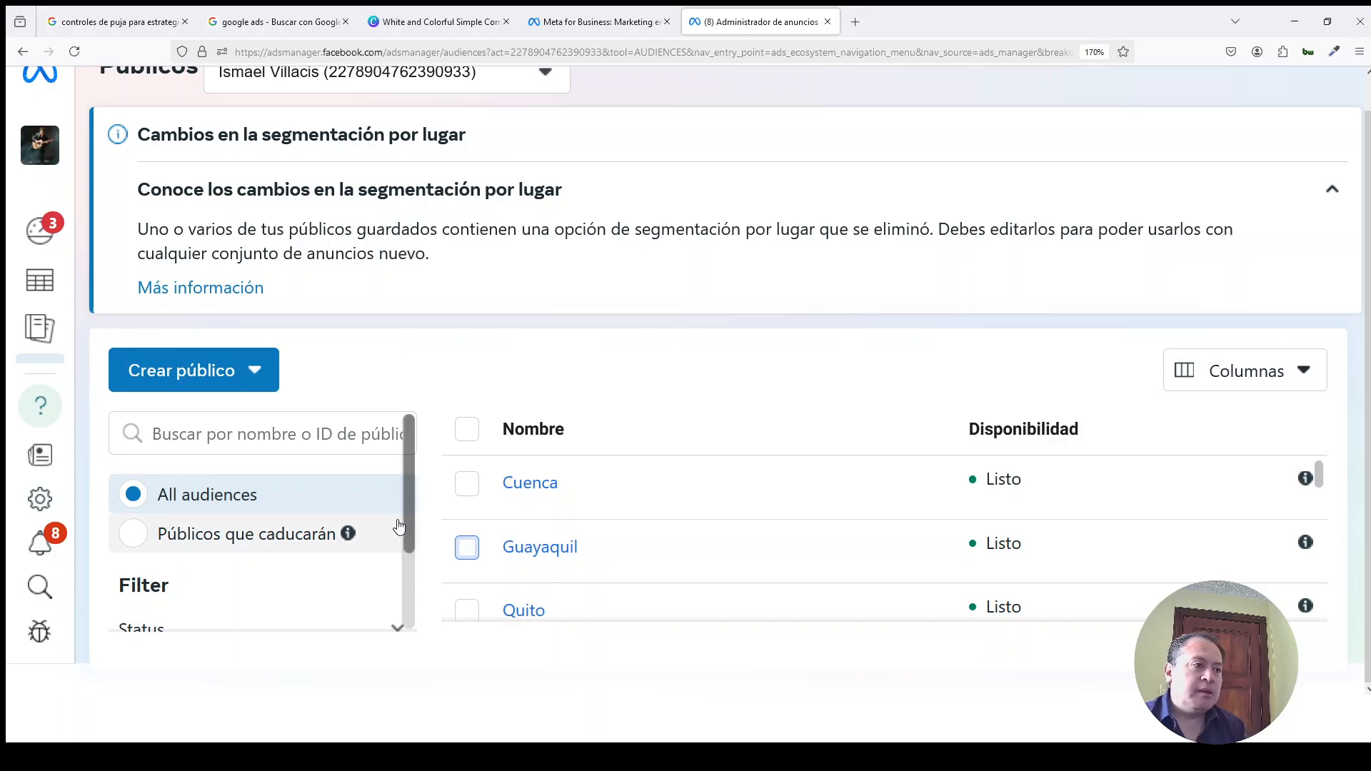
pyautogui.click(467, 612)
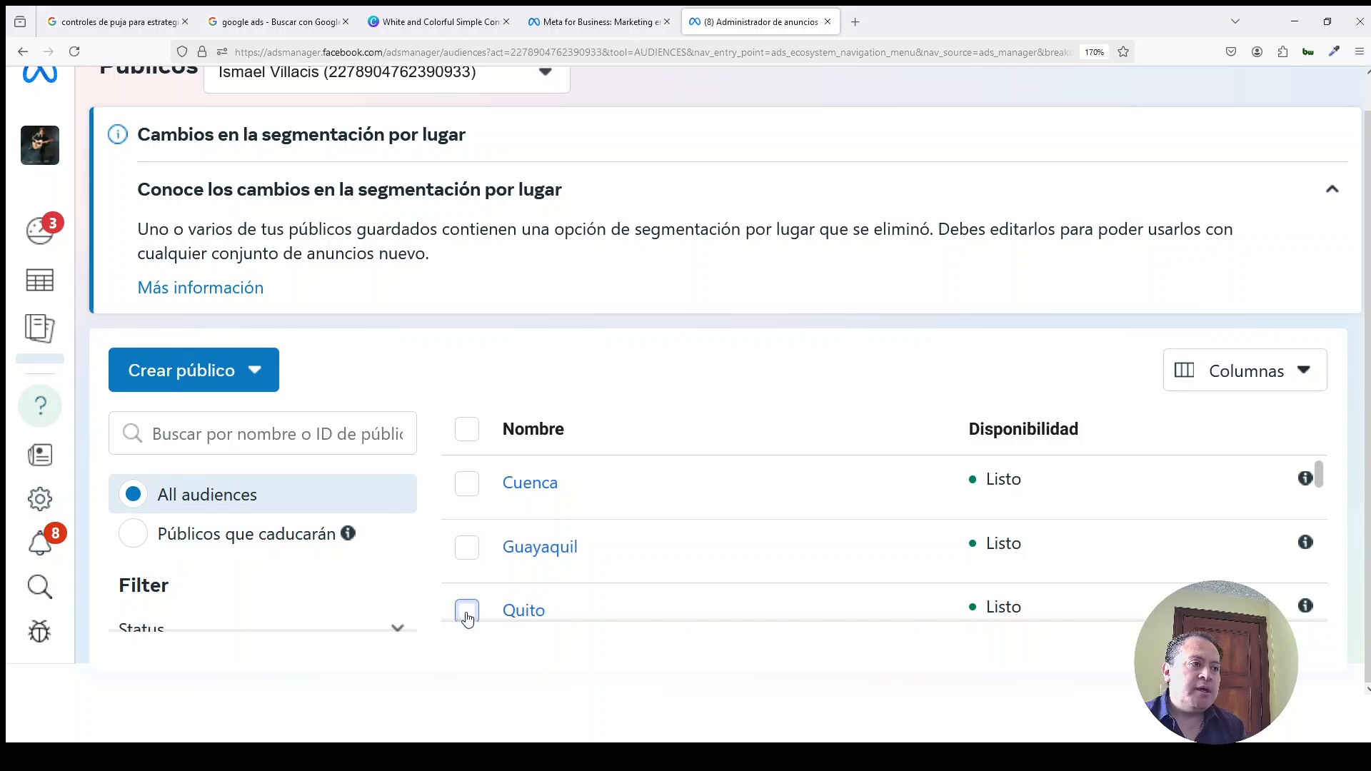
pyautogui.click(468, 488)
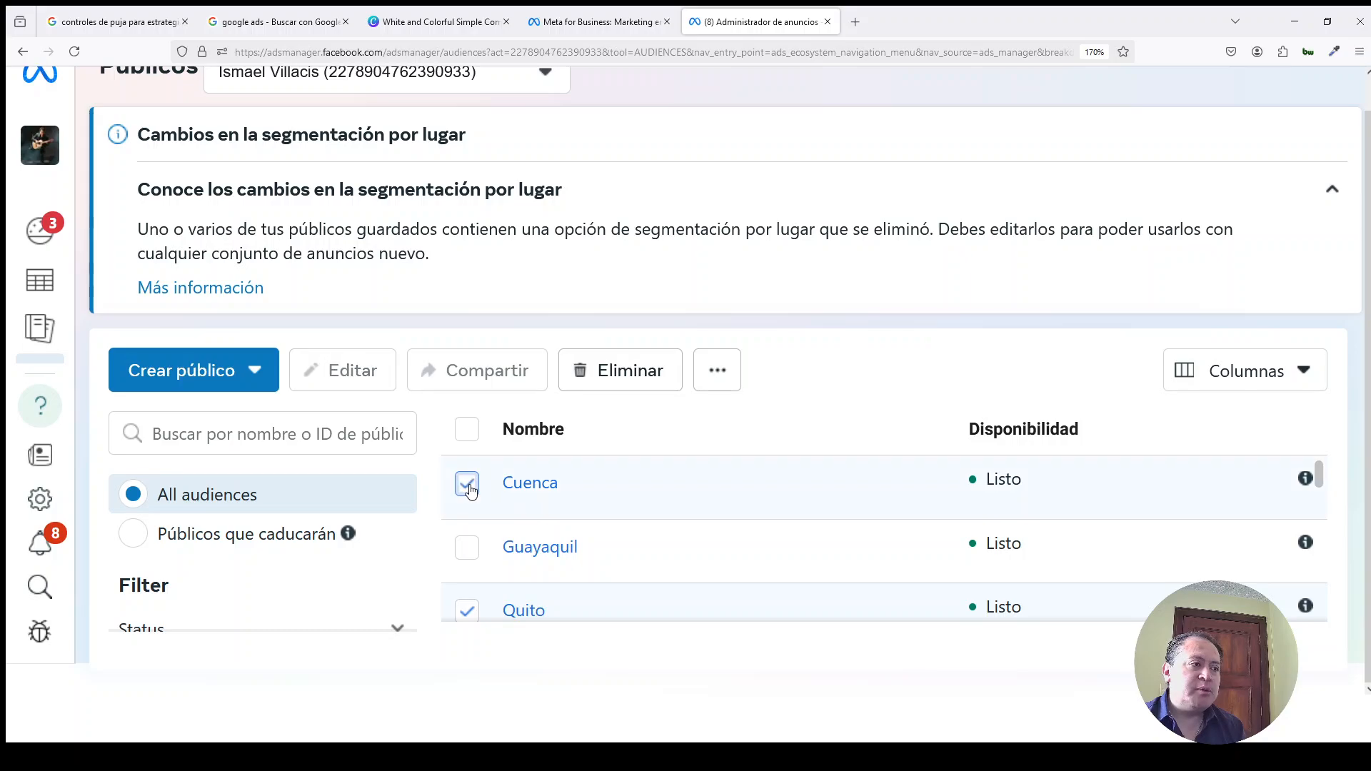
pyautogui.click(717, 370)
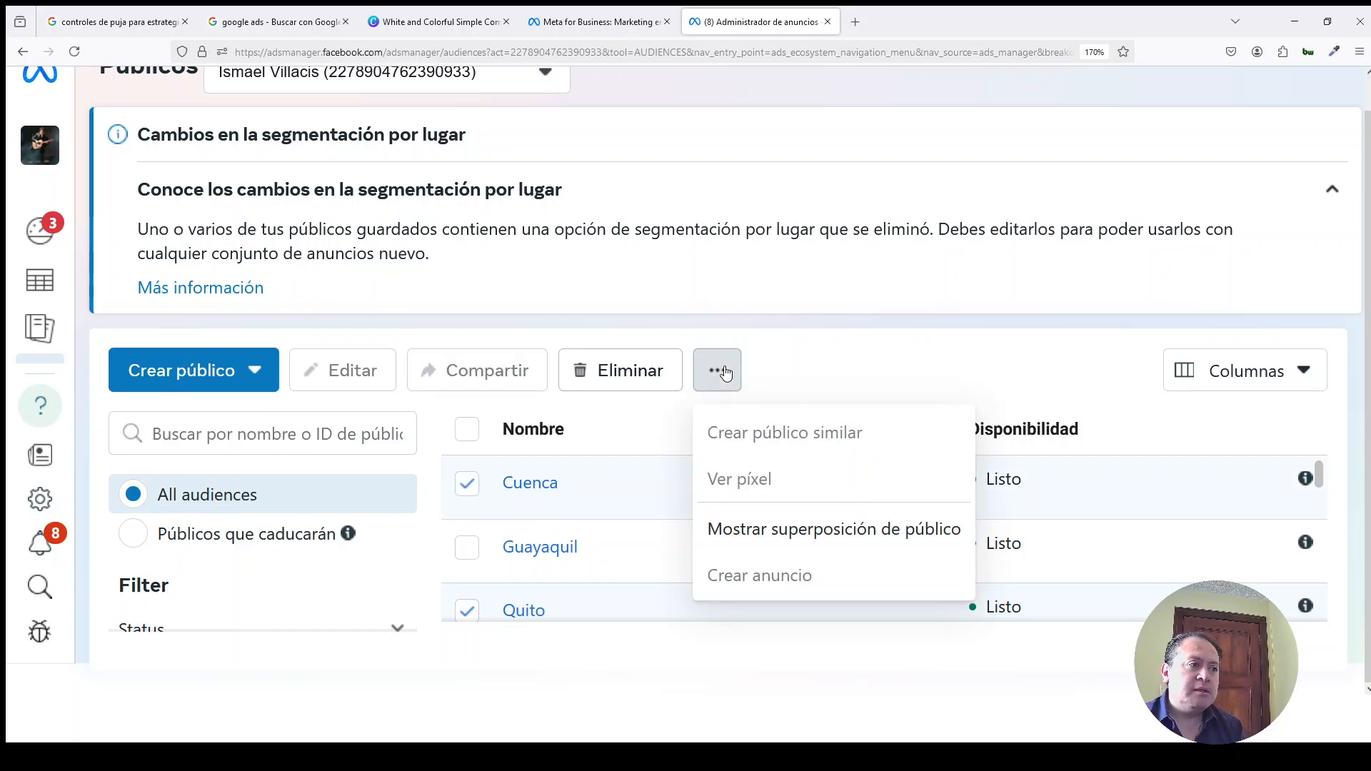
pyautogui.click(828, 532)
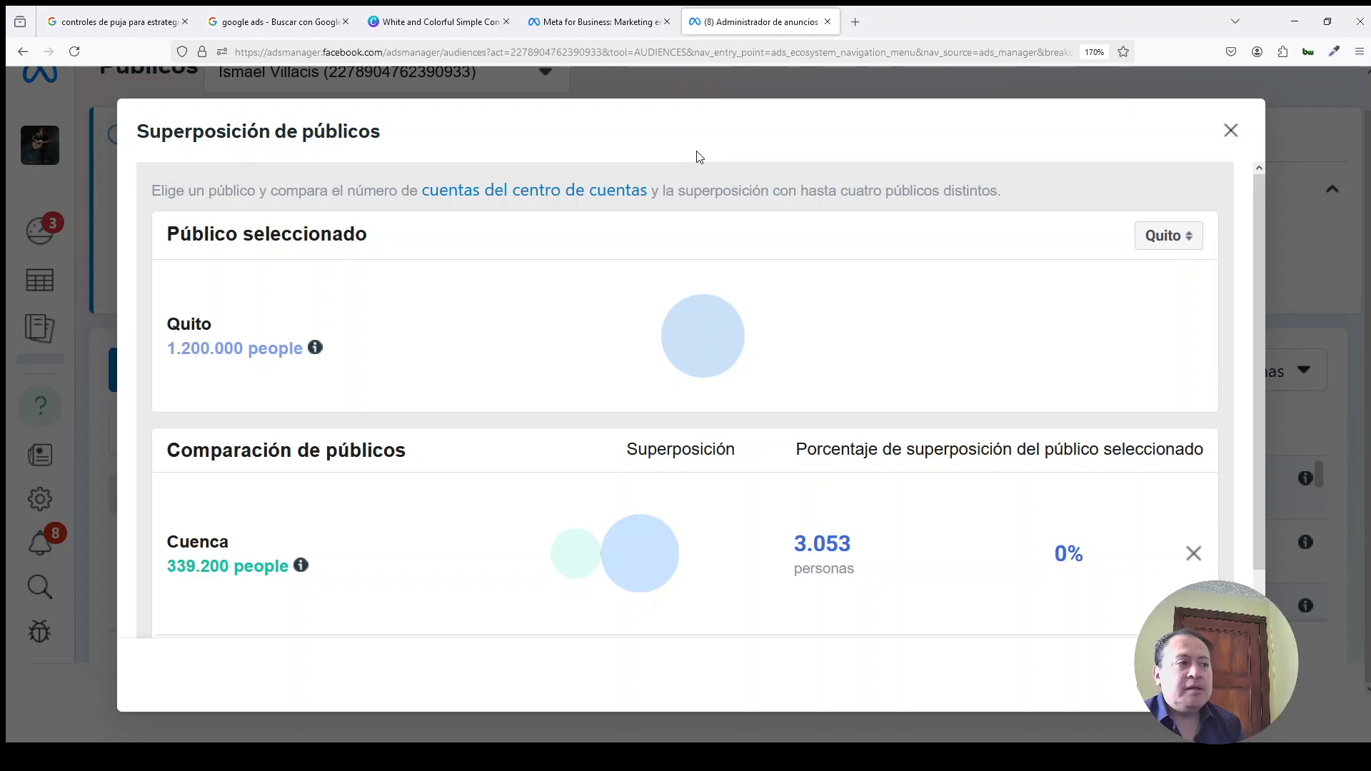
pyautogui.click(1230, 131)
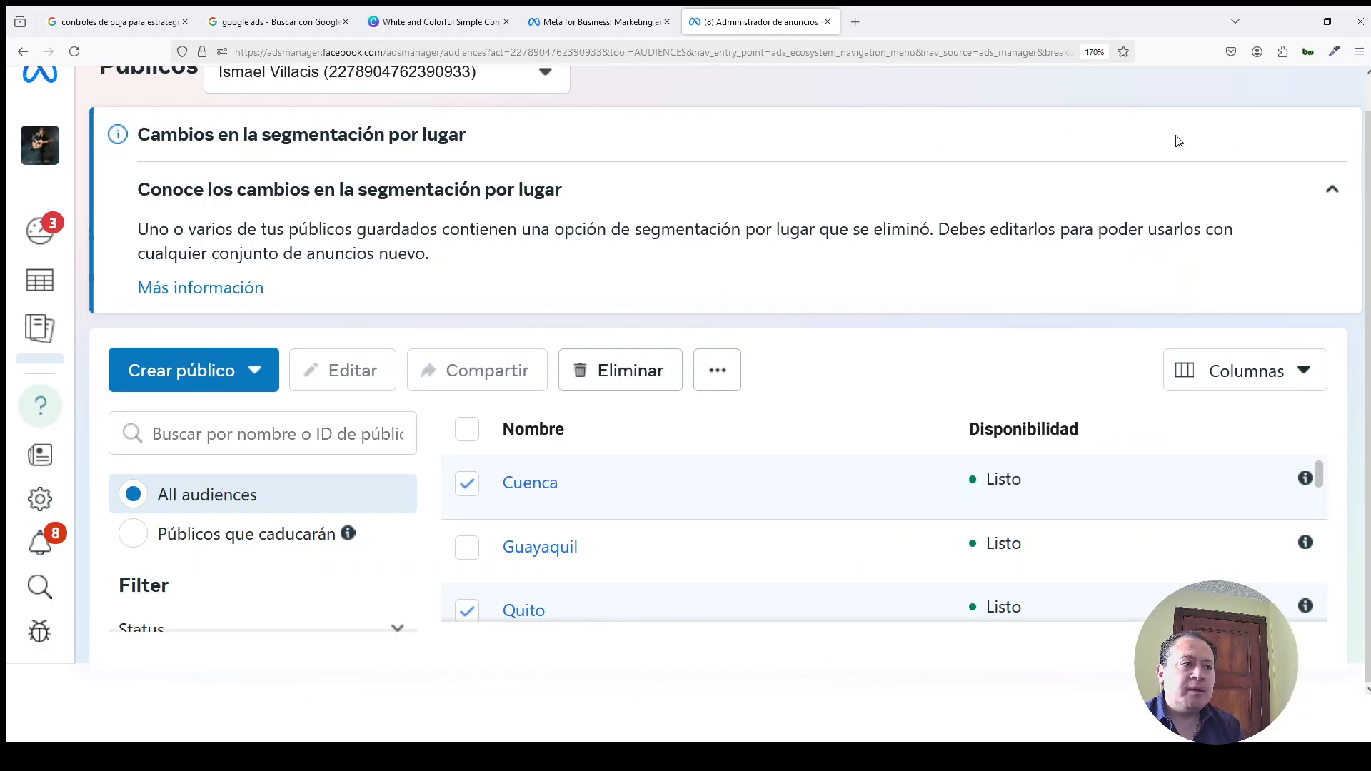
# Add Guayaquil to the selected audiences and examine the overlap of Quito with both Cuenca and Guayaquil.
pyautogui.click(469, 549)
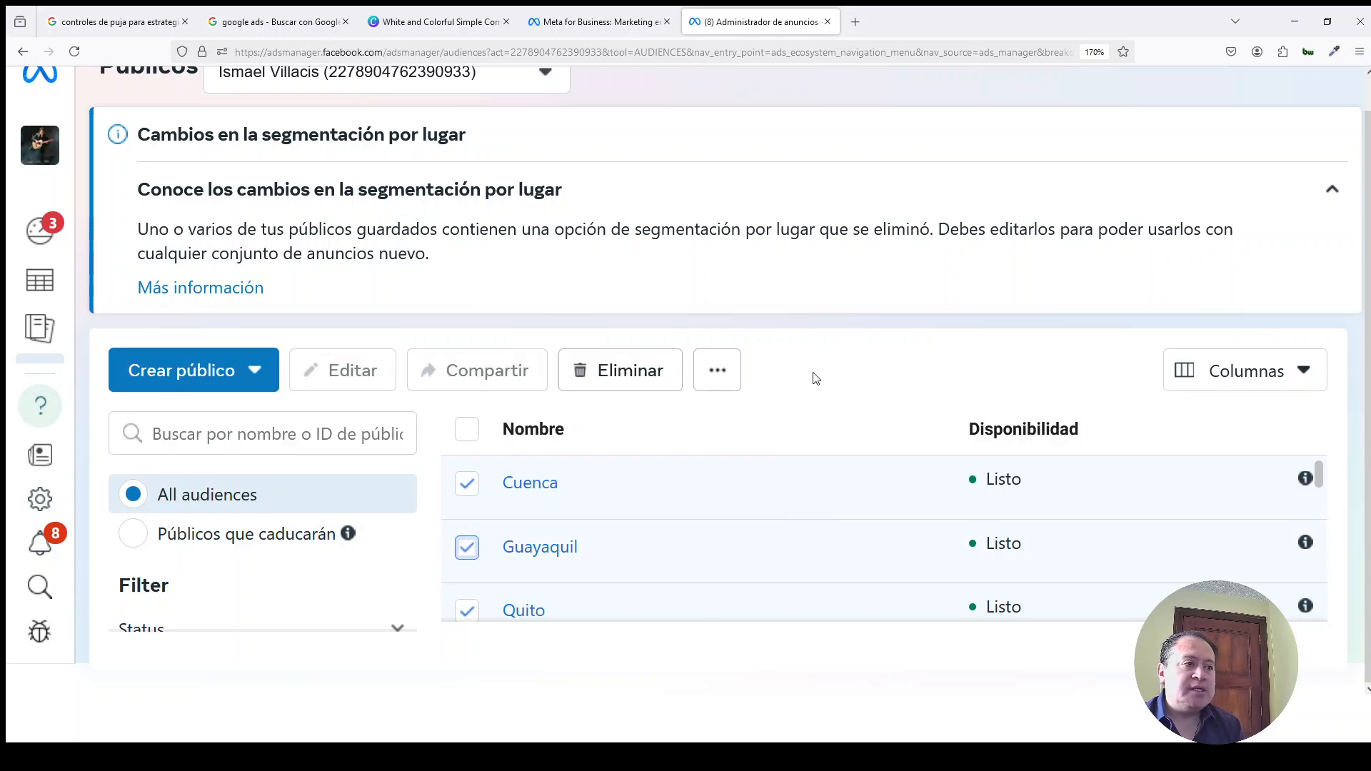
pyautogui.click(709, 371)
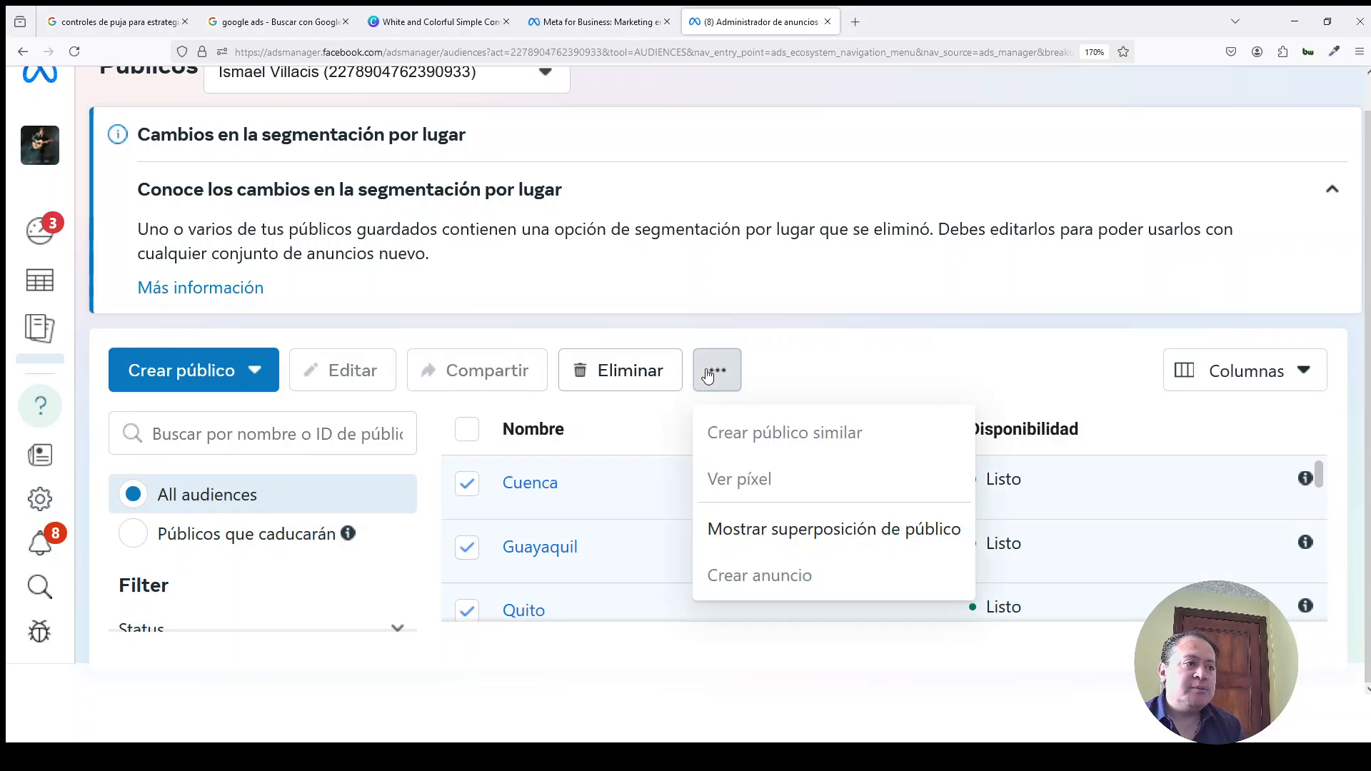
pyautogui.click(821, 530)
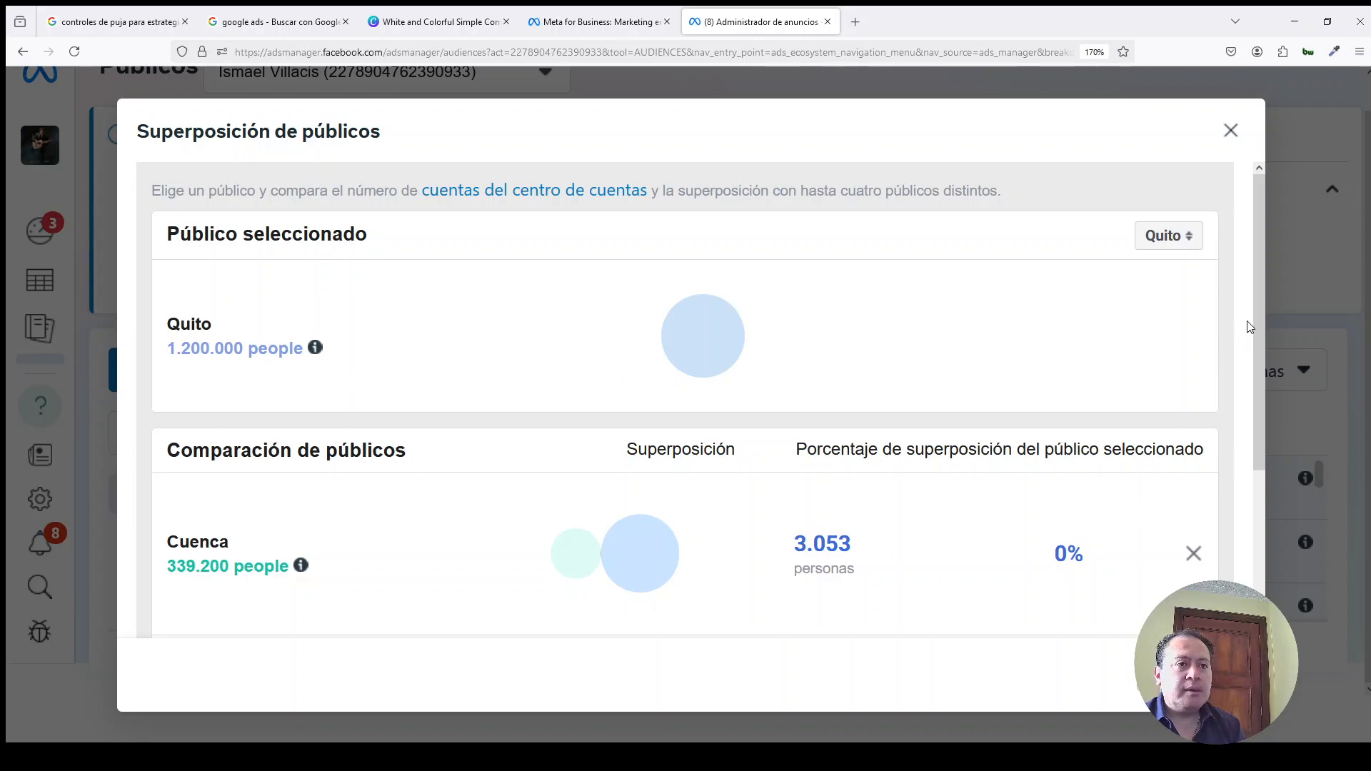
pyautogui.scroll(-3, 1259, 315)
pyautogui.moveTo(1262, 327); pyautogui.dragTo(1258, 449)
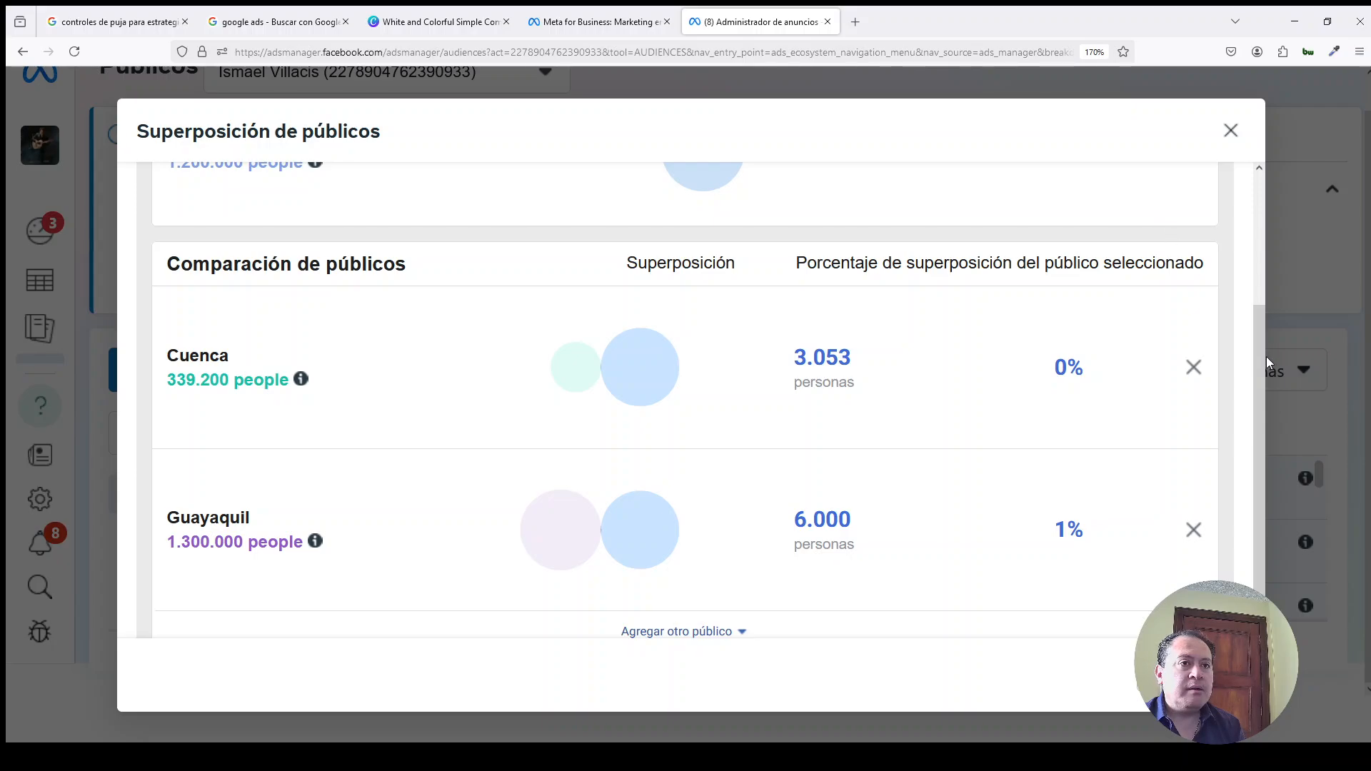
pyautogui.hotkey('ctrl', 'a')
pyautogui.moveTo(1258, 372); pyautogui.dragTo(1263, 264)
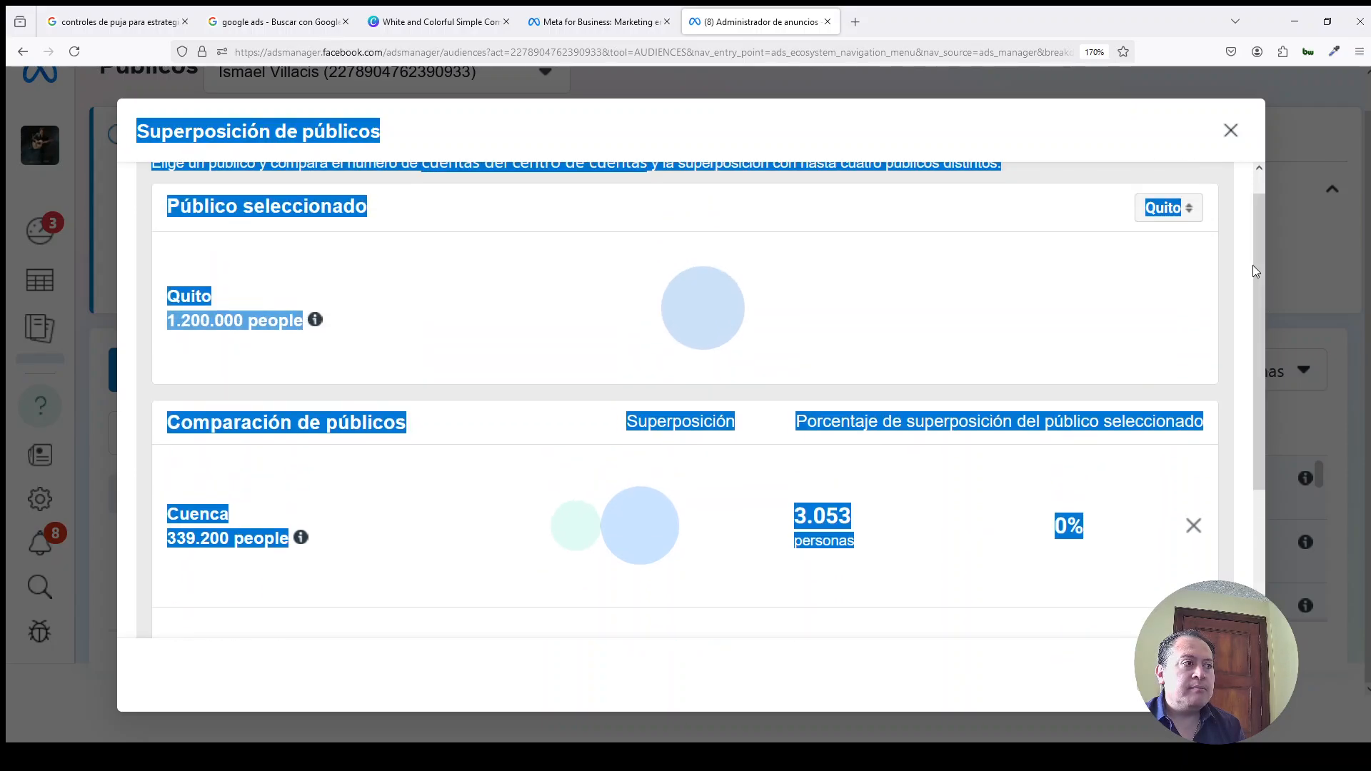
pyautogui.click(531, 320)
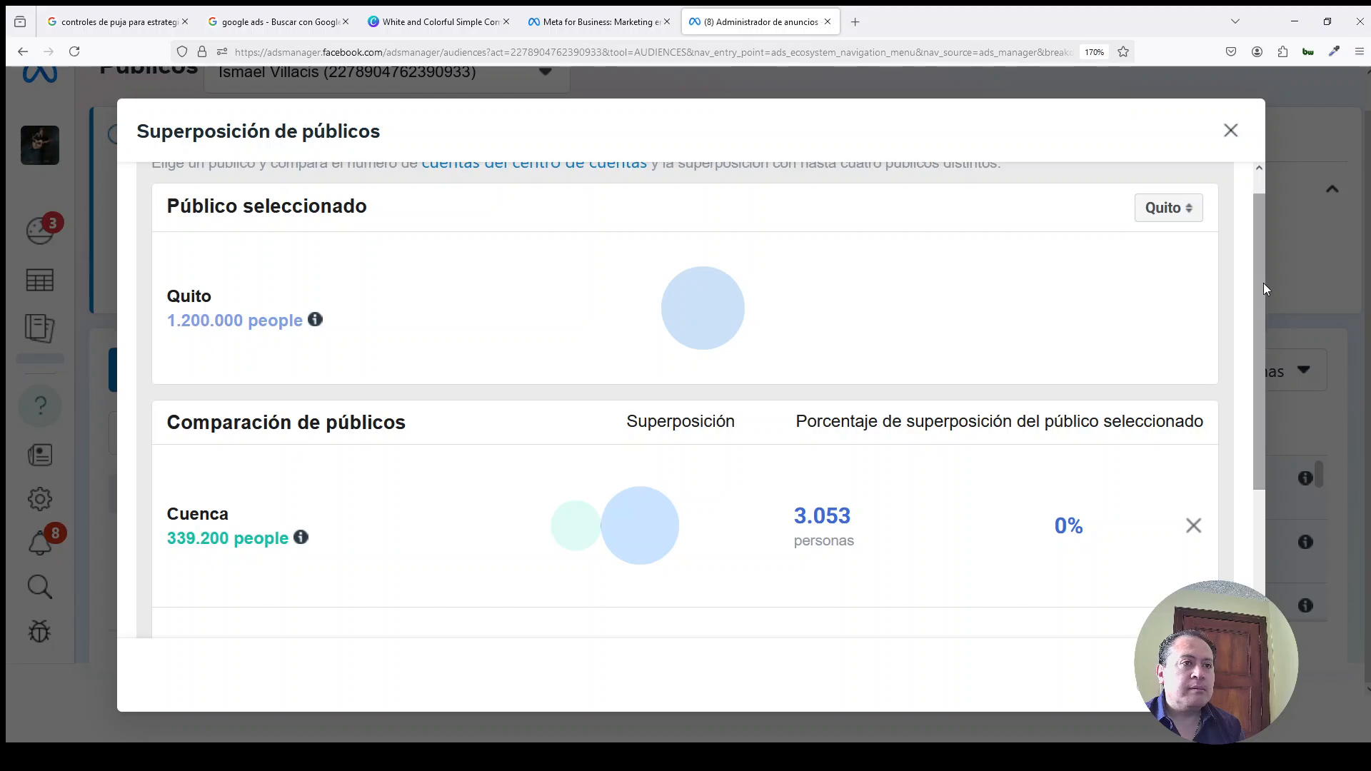
pyautogui.moveTo(1260, 274); pyautogui.dragTo(1275, 489)
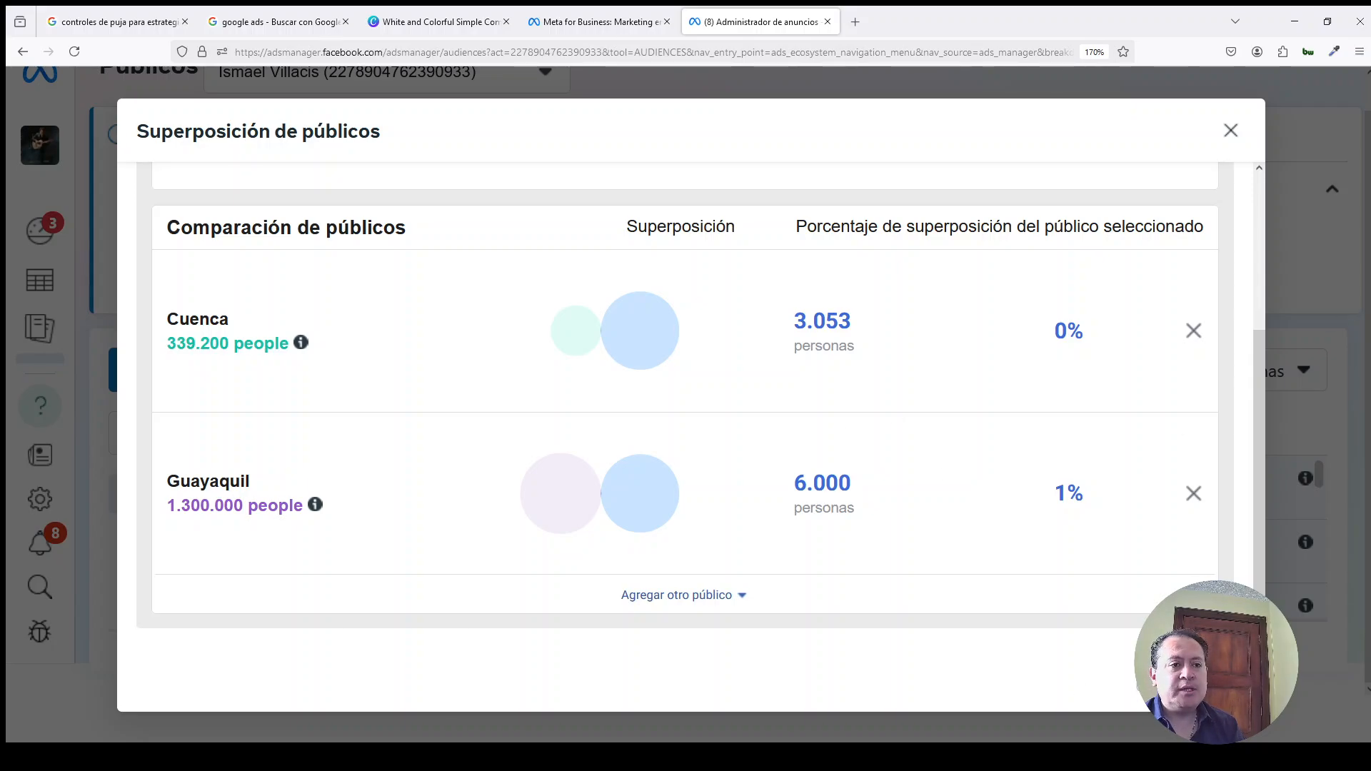
pyautogui.press('Escape')
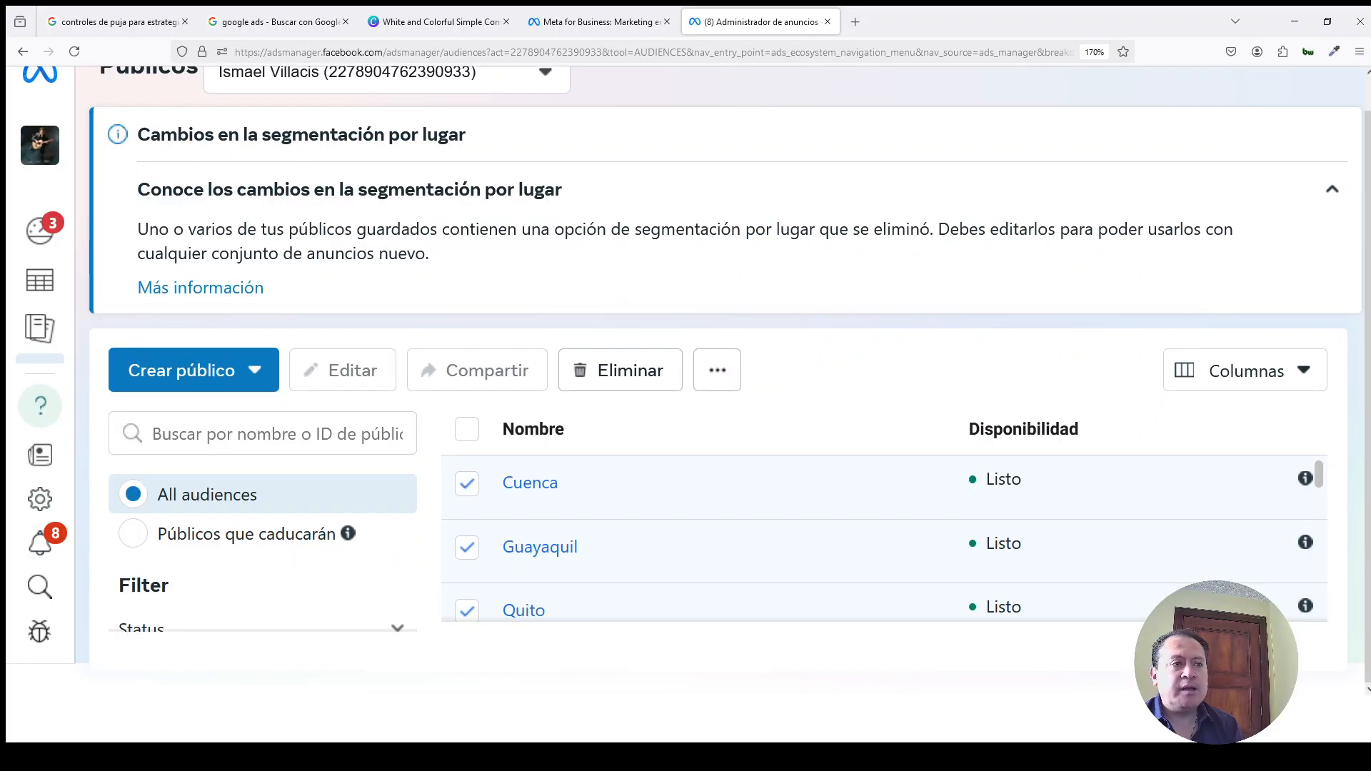
# Deselect the Cuenca, Guayaquil and Quito audiences, and switch to the Canva presentation with the city segmentation diagram.
pyautogui.click(469, 487)
pyautogui.click(468, 547)
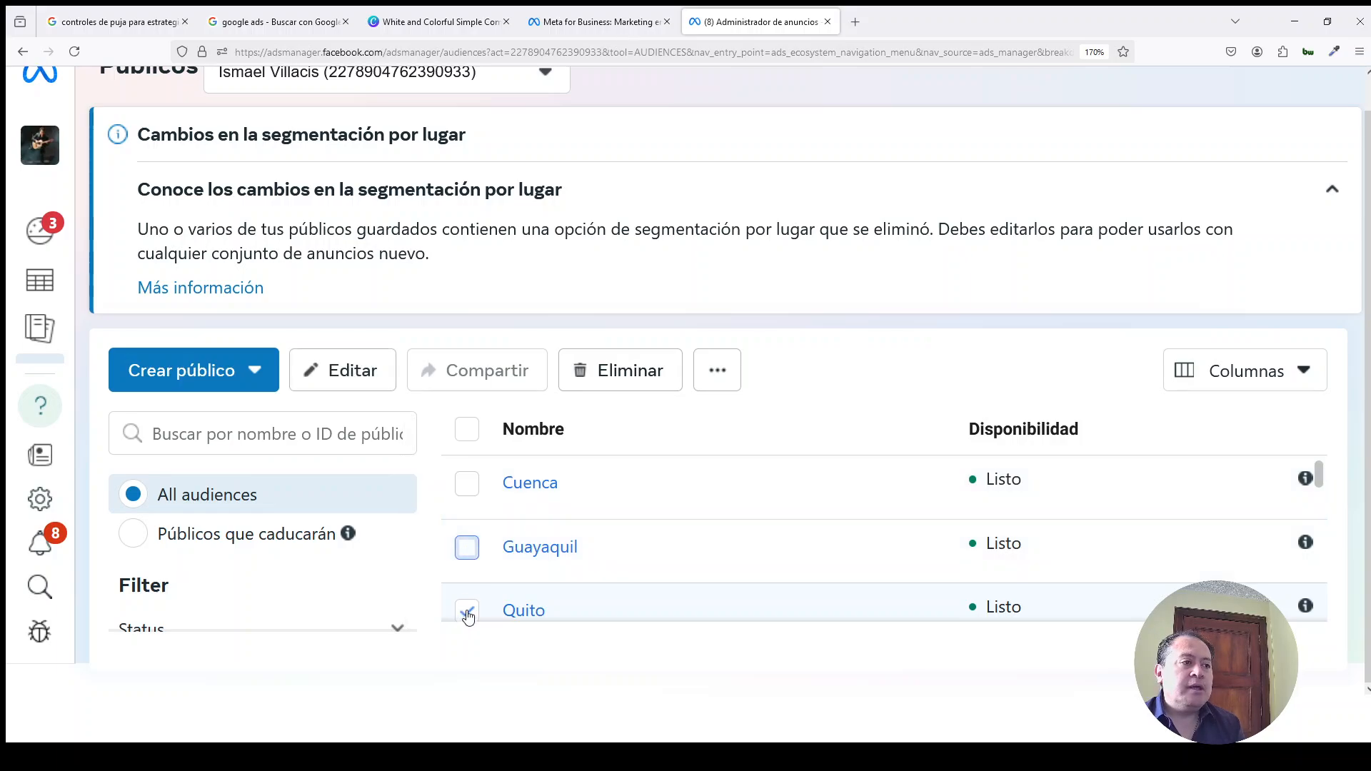
pyautogui.click(468, 612)
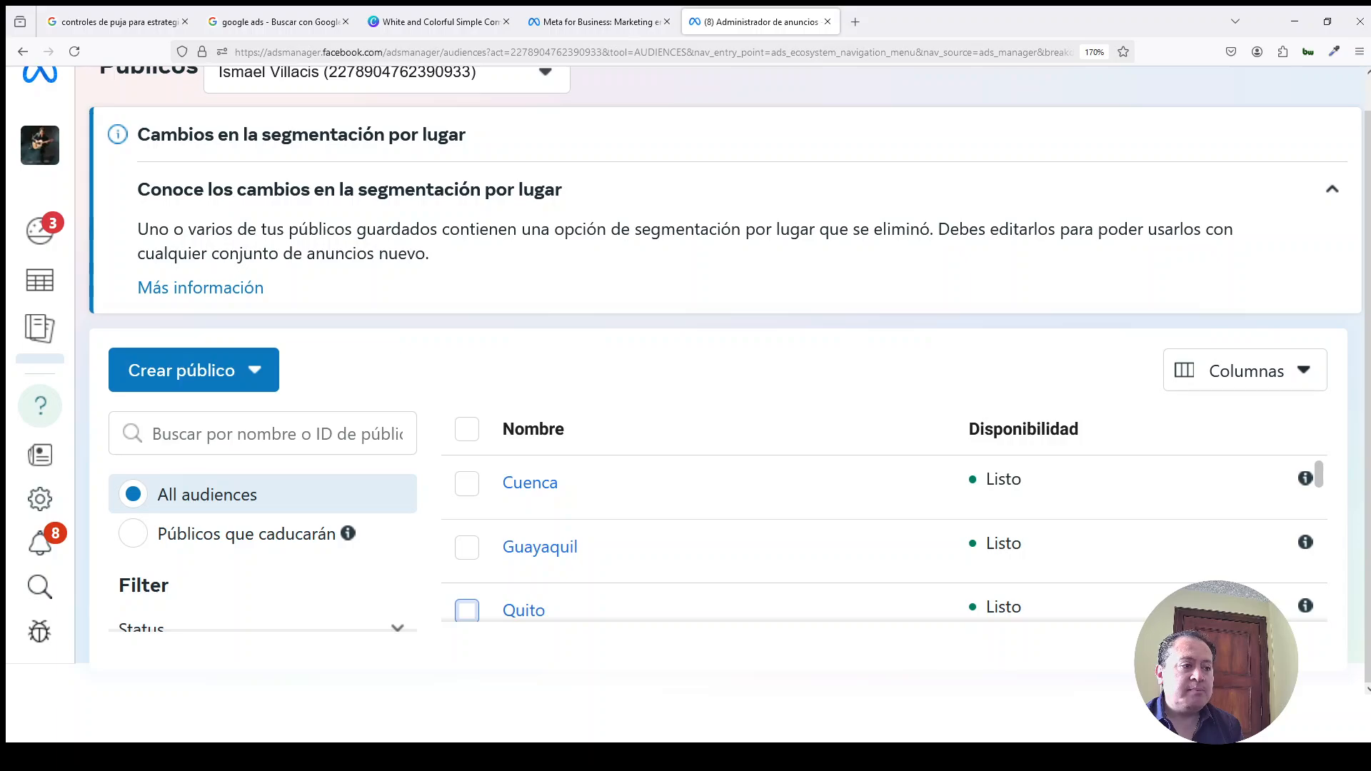
pyautogui.click(453, 23)
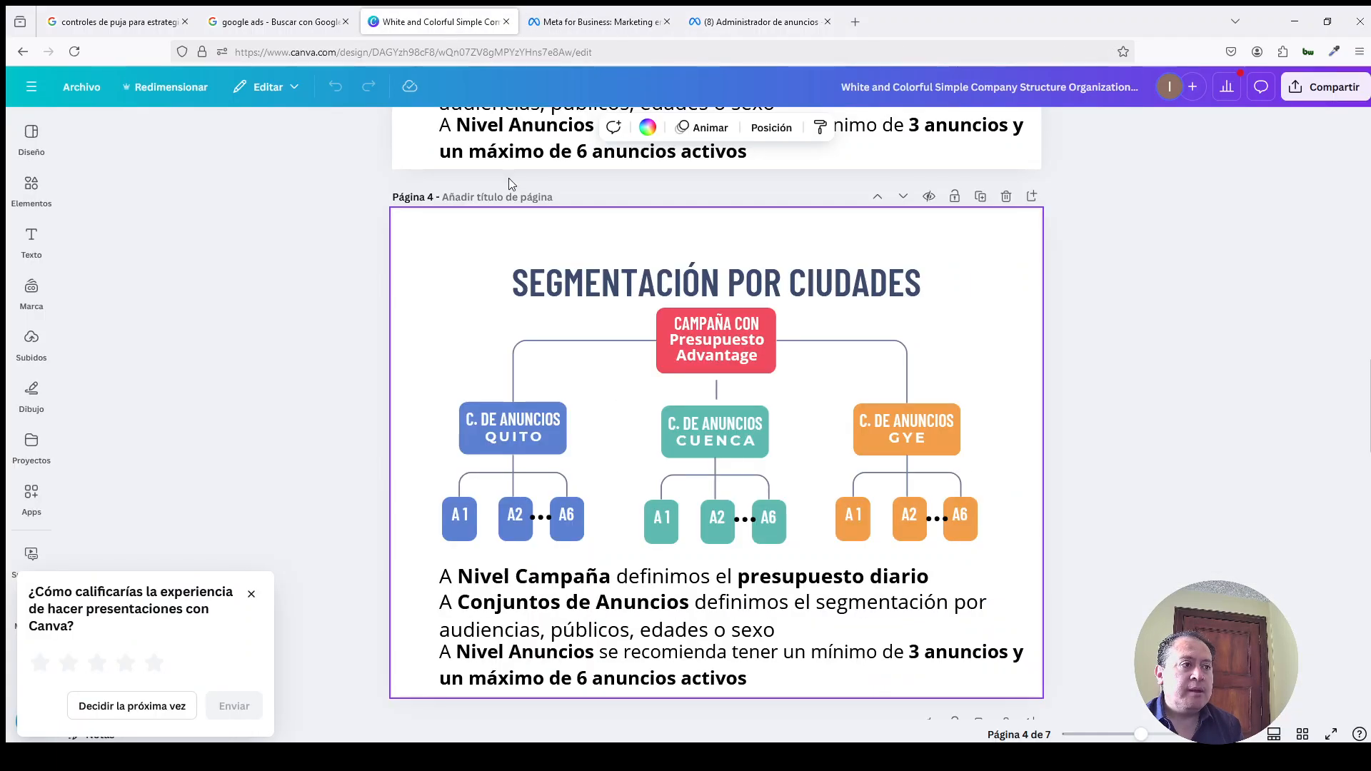